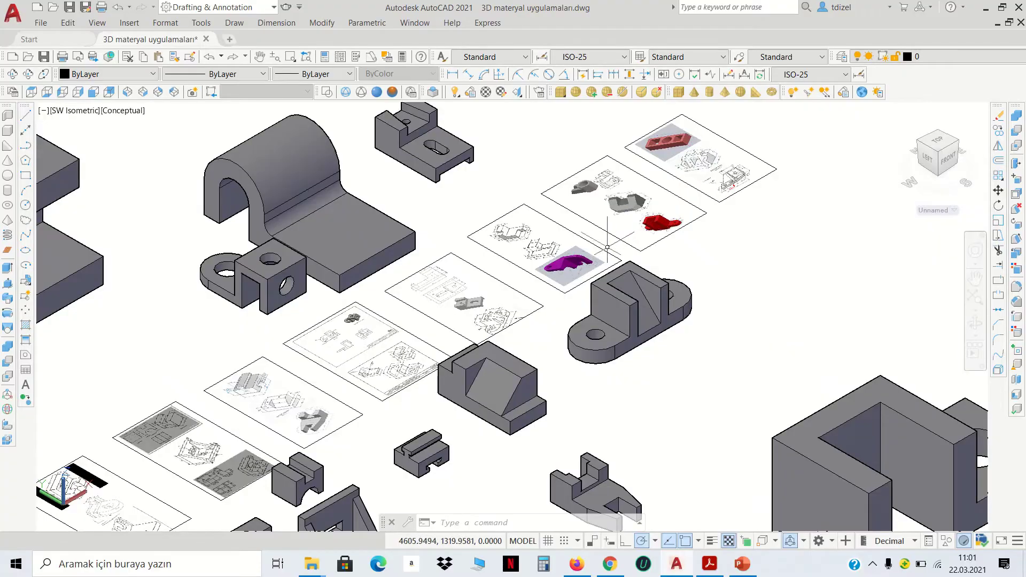
- Zoom in on the L-bracket reference sketch to read its dimensions, then return to the full layout
scroll(511, 230, up, 6)
scroll(512, 230, up, 3)
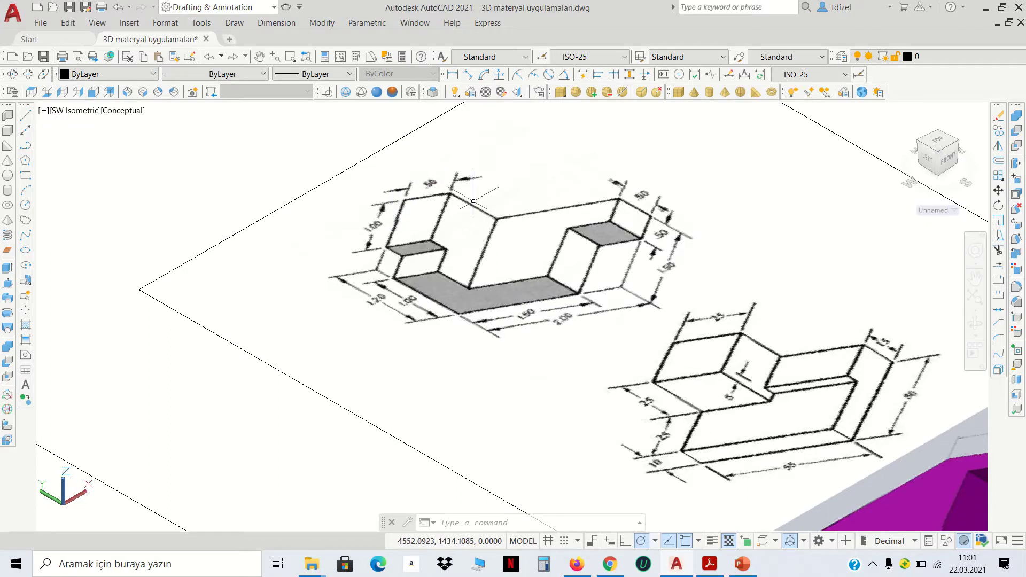
scroll(379, 214, up, 2)
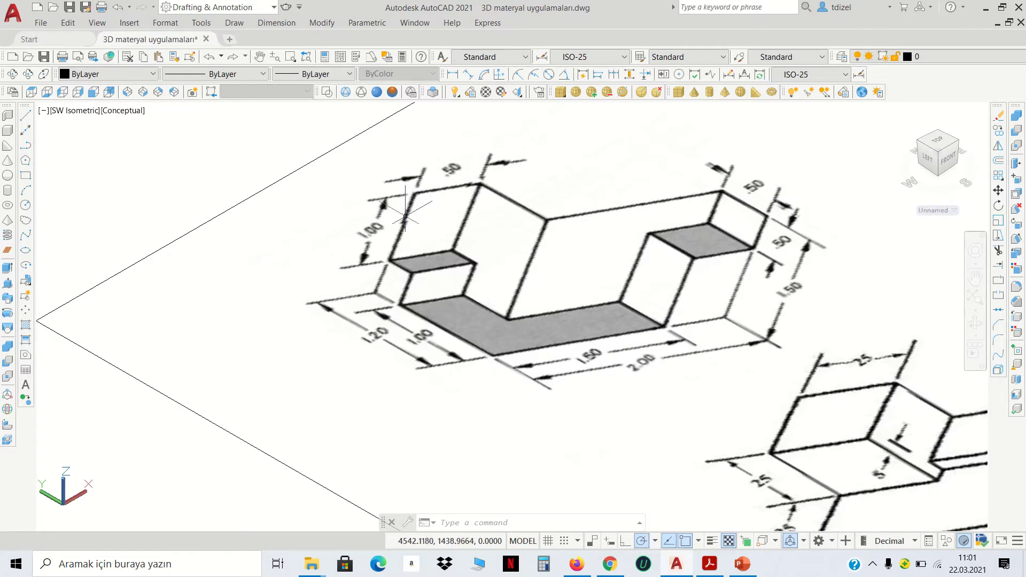
scroll(405, 220, down, 2)
scroll(405, 220, down, 1)
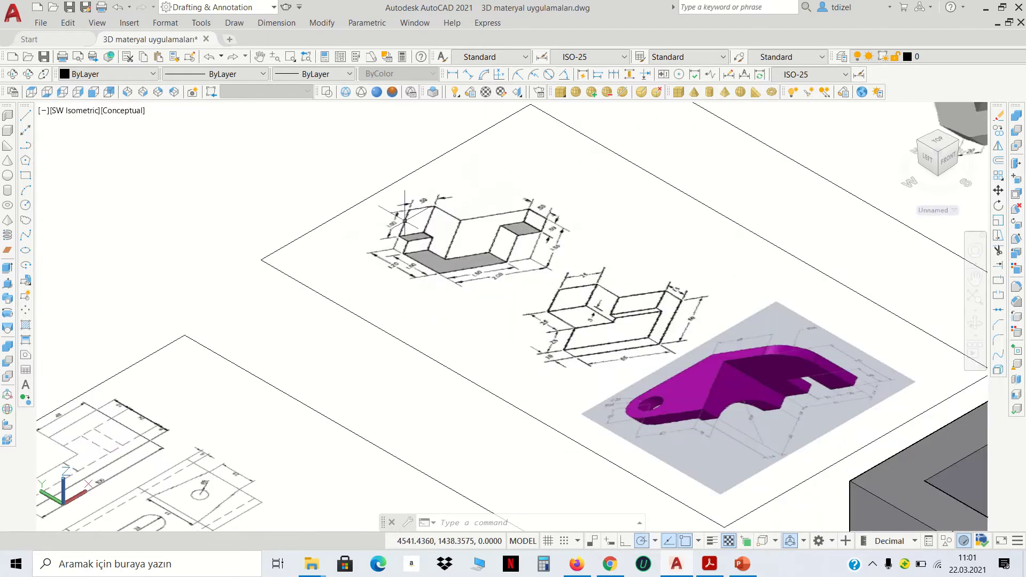
scroll(374, 208, up, 1)
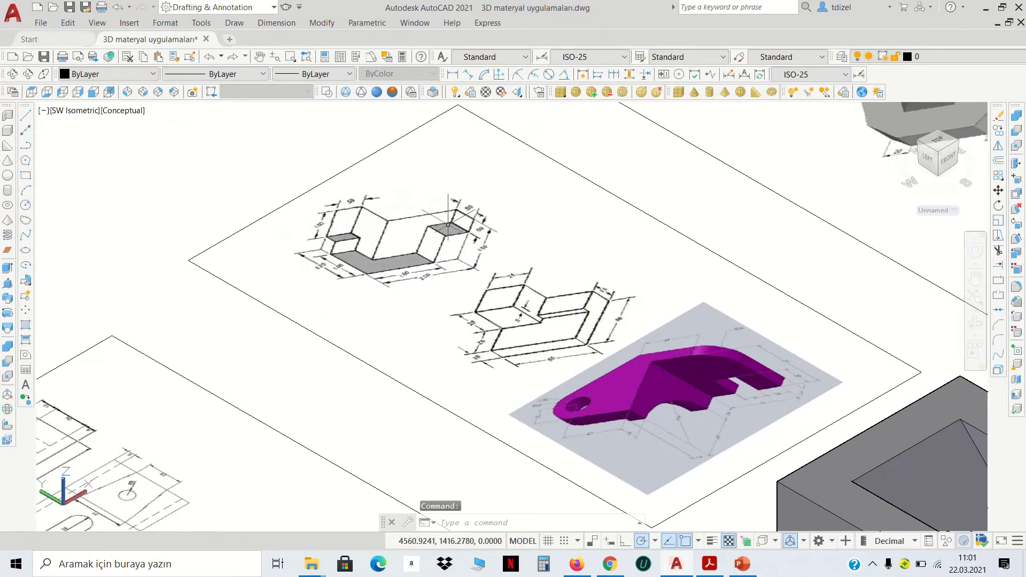
scroll(339, 203, up, 2)
scroll(339, 203, up, 2)
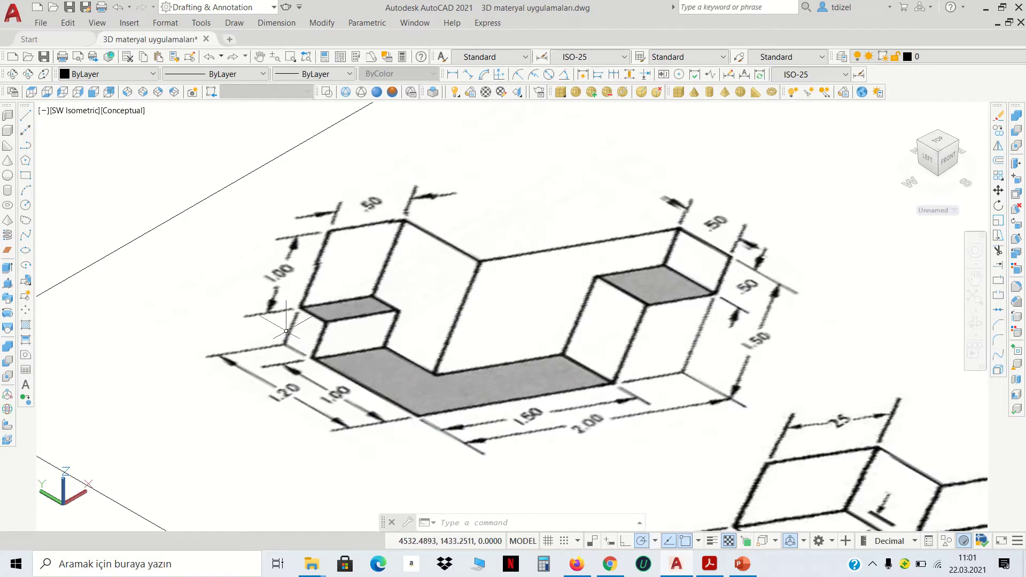
scroll(693, 311, down, 3)
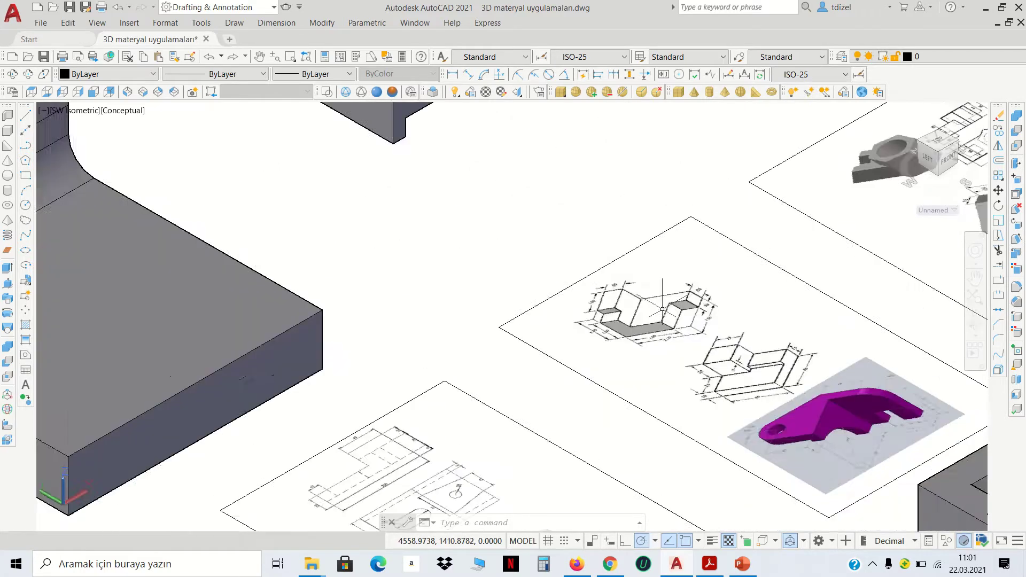
scroll(669, 299, down, 3)
middle_drag(648, 293, 448, 277)
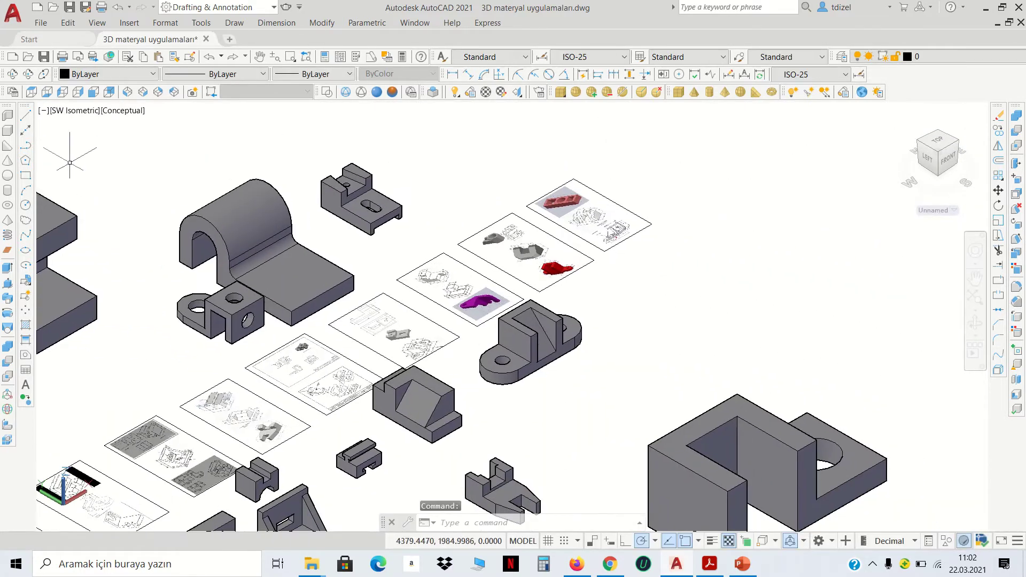
- Create a 150×200×120 box solid in the empty space right of the sheets
click(8, 130)
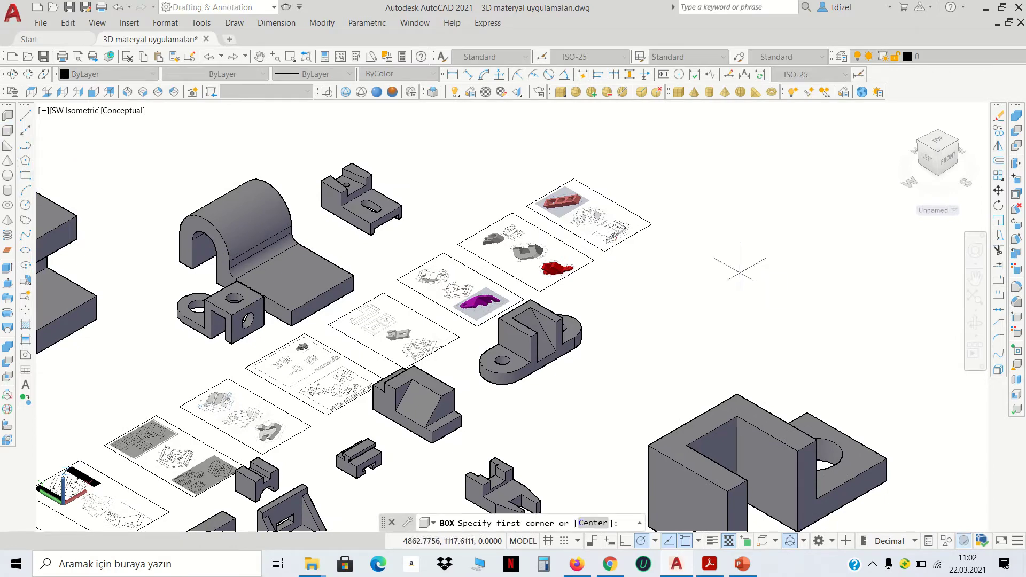
scroll(664, 271, up, 3)
click(651, 354)
text(@150,200,12)
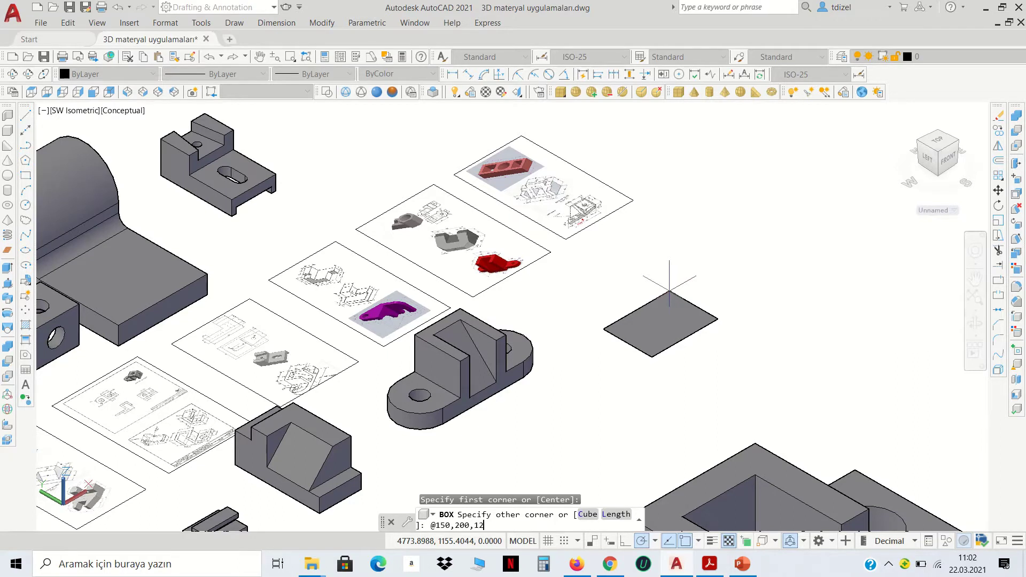
text(0)
key(Return)
- Move the new box further right and down, then deselect it
click(701, 267)
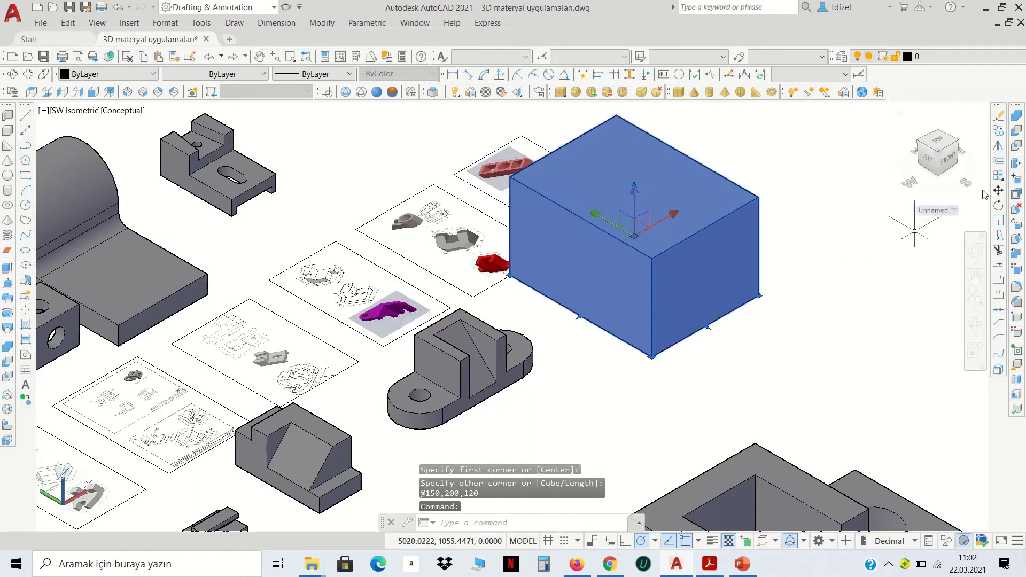
click(634, 236)
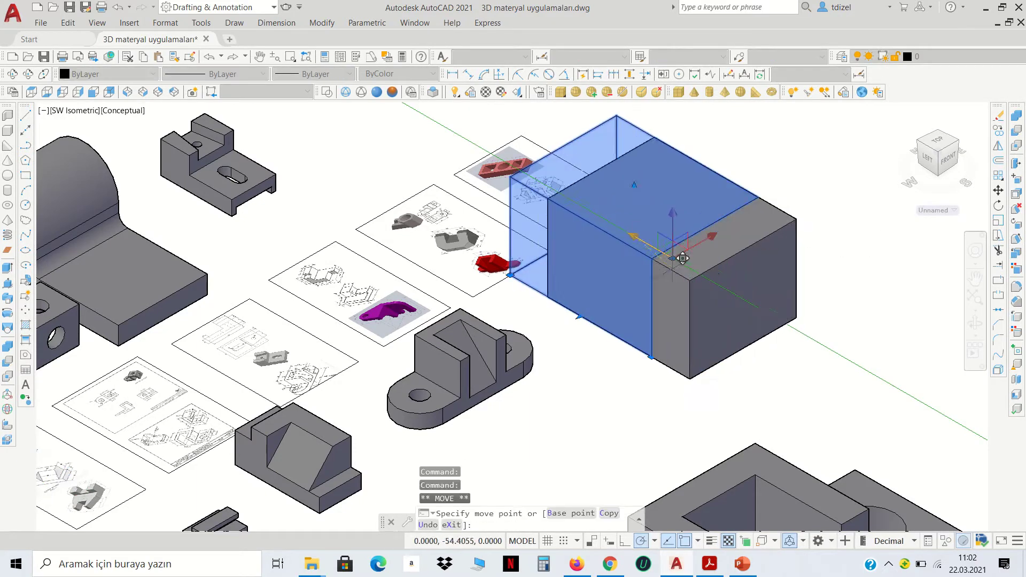
click(697, 273)
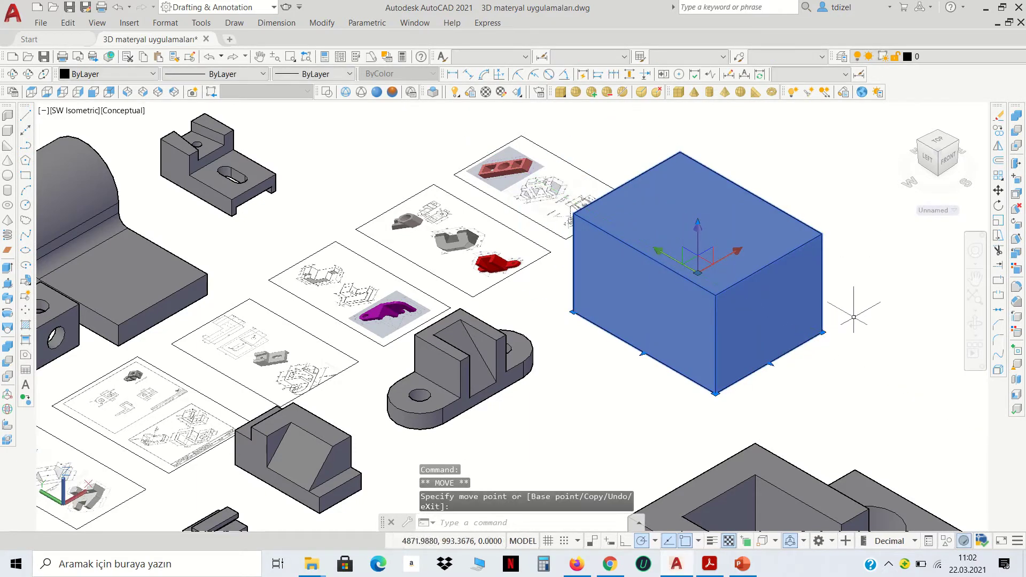
scroll(404, 278, up, 3)
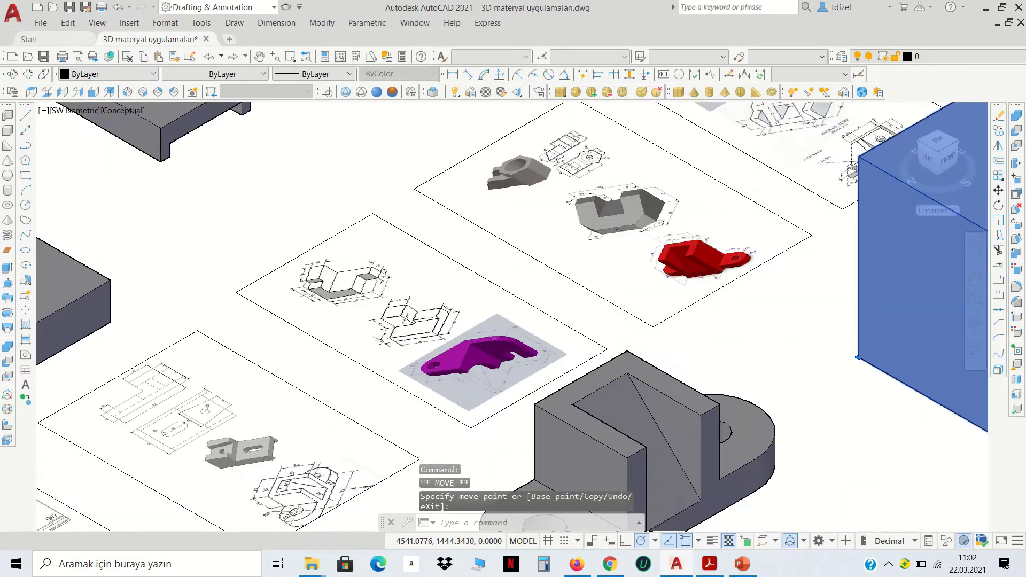
scroll(404, 277, up, 3)
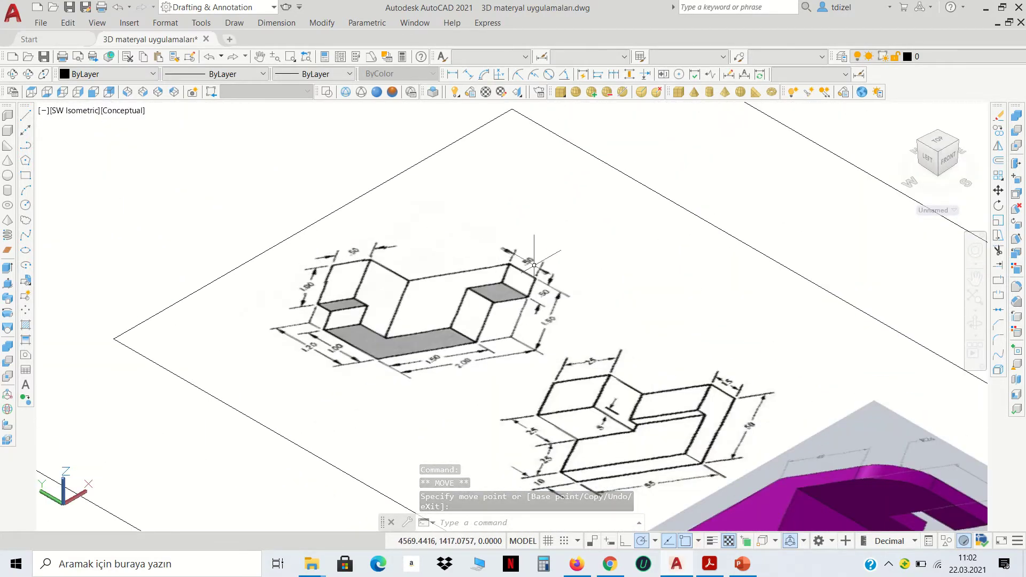
scroll(508, 267, down, 5)
scroll(817, 300, down, 5)
scroll(832, 306, up, 1)
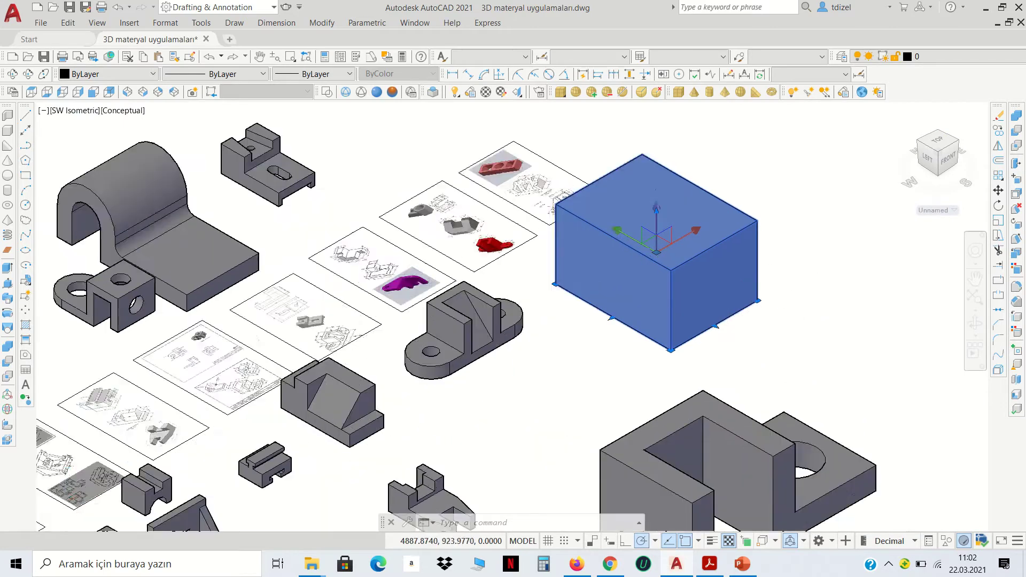
scroll(831, 307, up, 1)
key(Escape)
key(Escape)
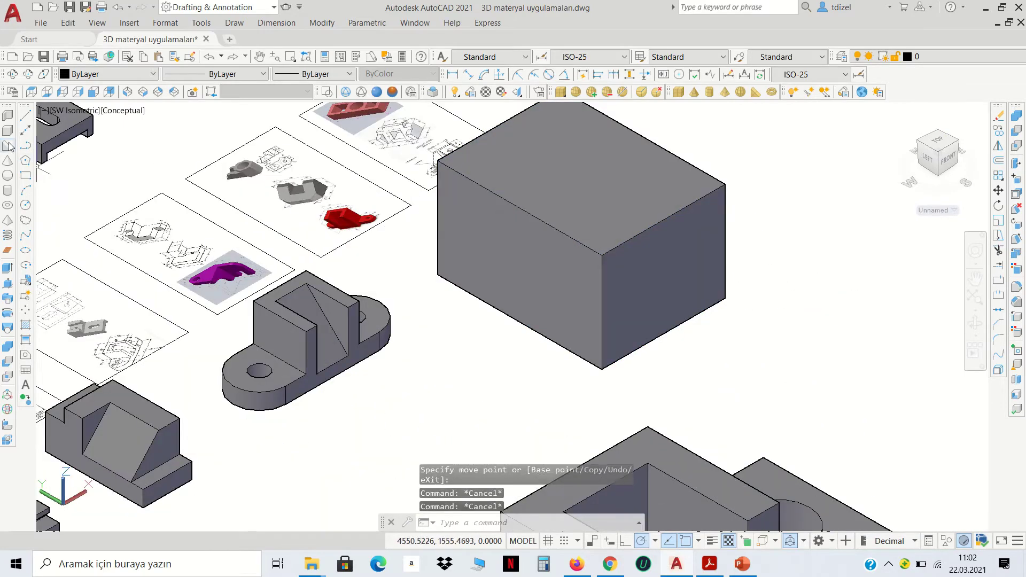
- Create a 150×150×70 box solid beside the large box
click(8, 136)
click(834, 346)
text(@150,150,70)
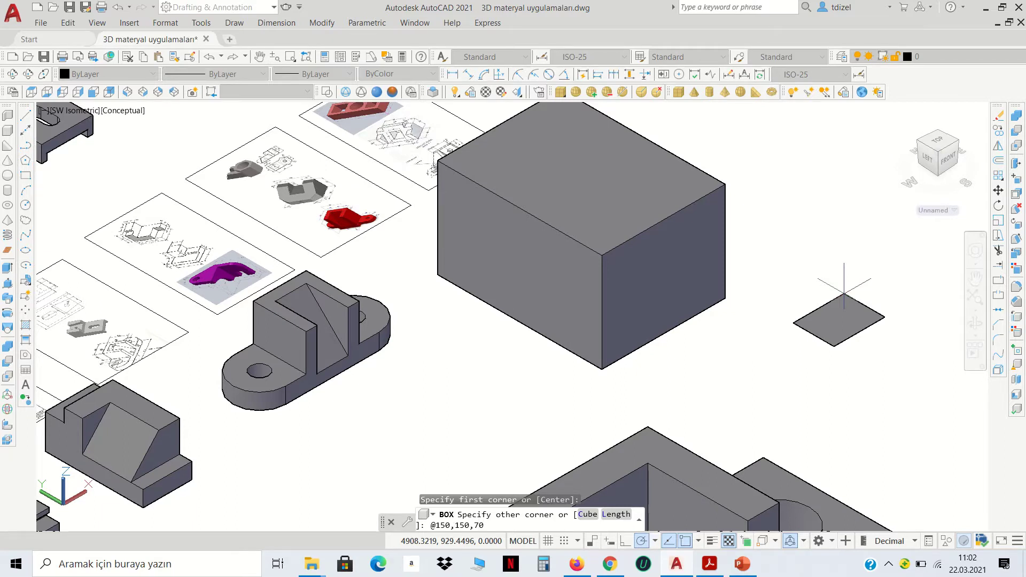
key(Return)
- Copy the 150×150×70 box onto the large box's corner and erase the original
click(844, 293)
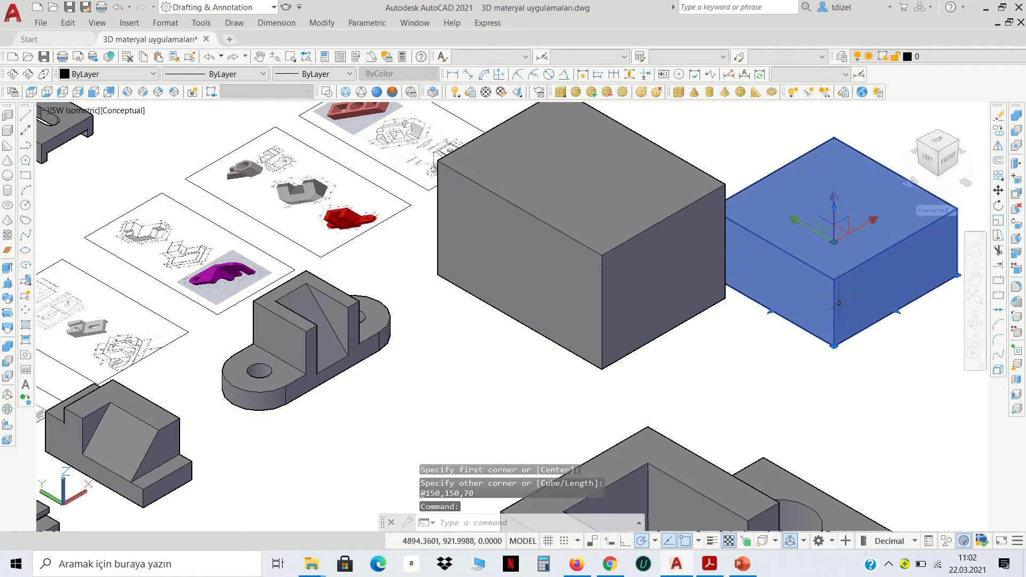
click(999, 131)
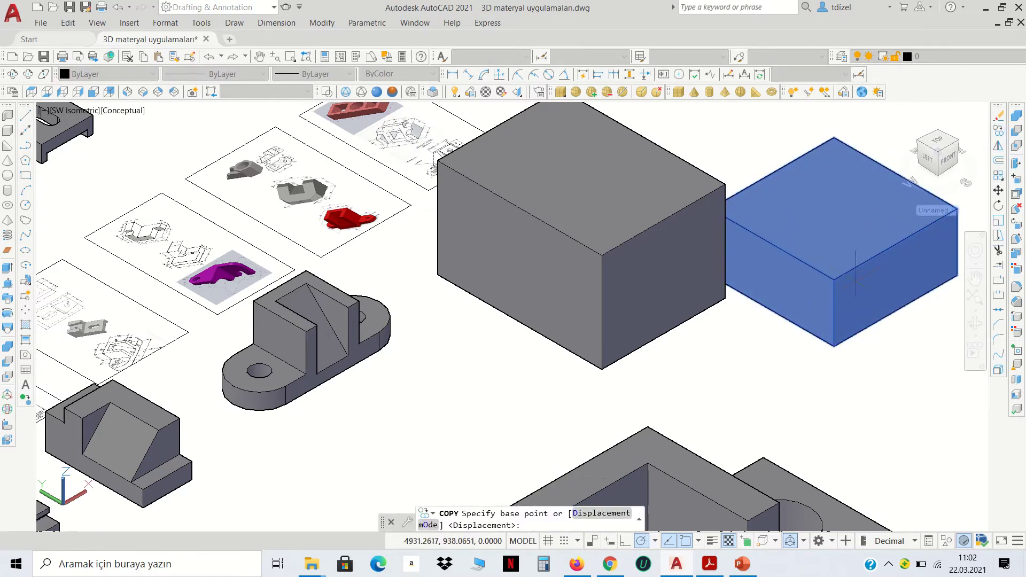
click(837, 277)
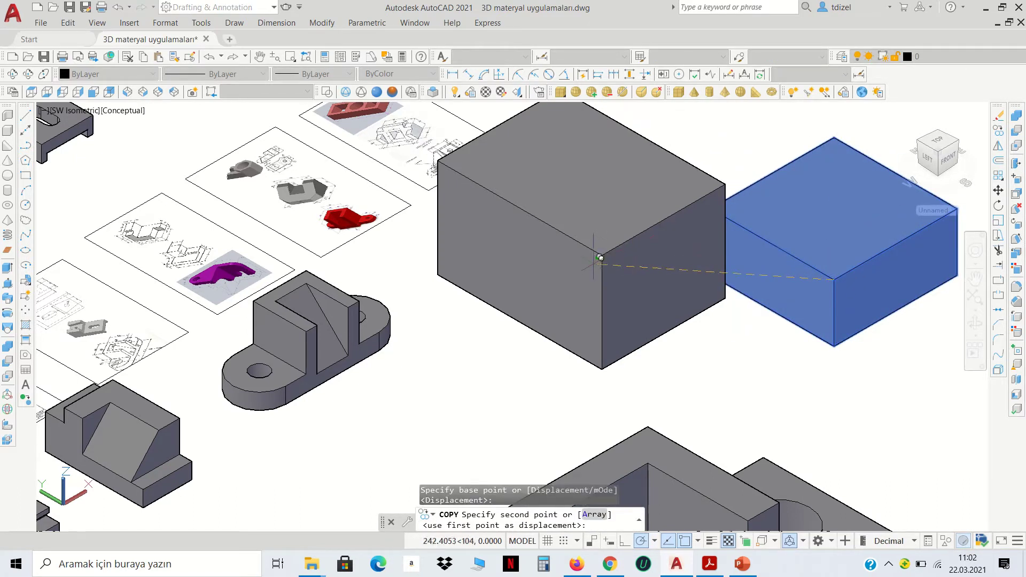
click(834, 278)
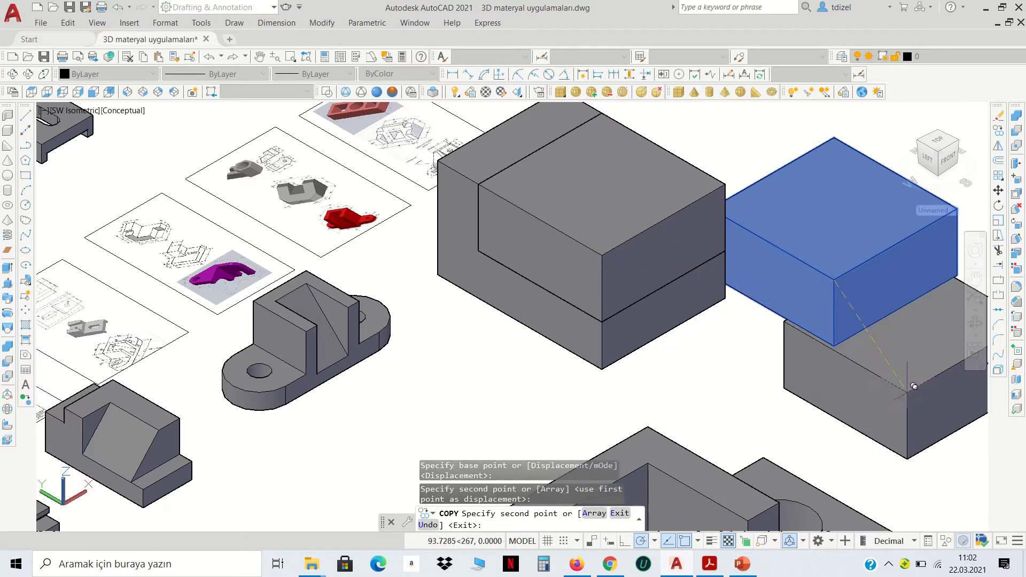
key(Return)
click(837, 278)
key(Delete)
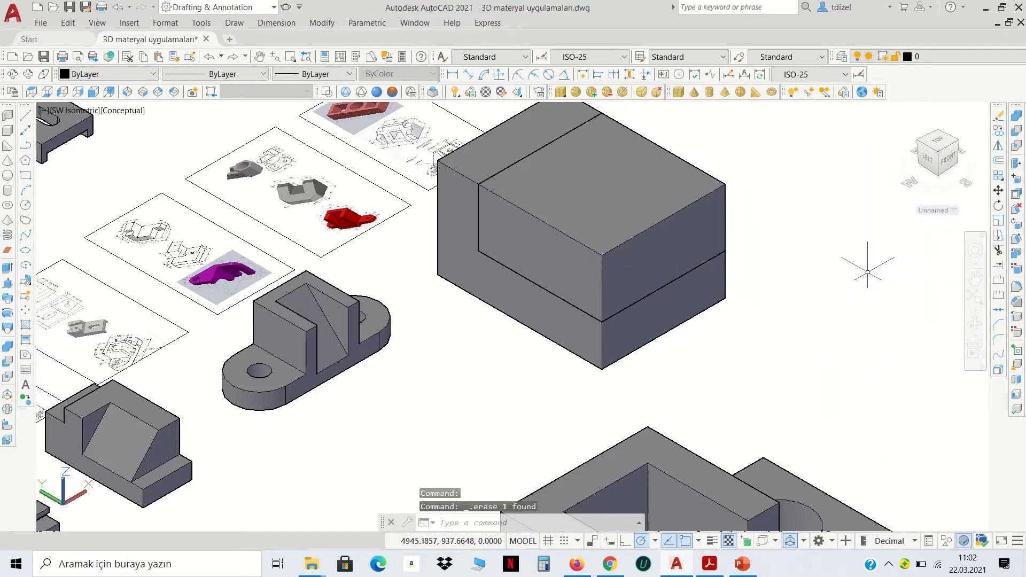
click(6, 132)
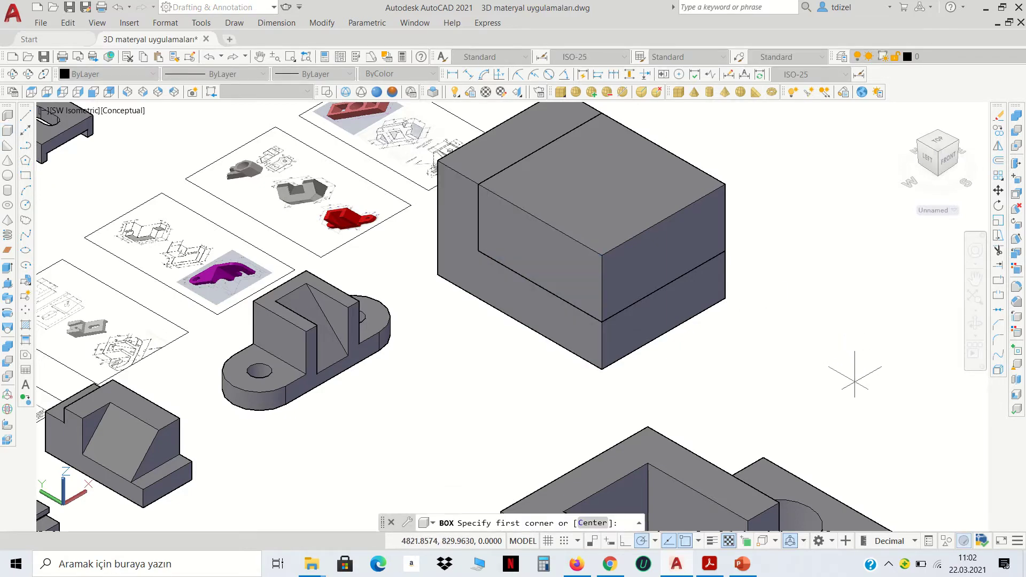
- Create a 50×50×20 box solid below the large stacked boxes
scroll(861, 382, down, 2)
scroll(409, 296, up, 2)
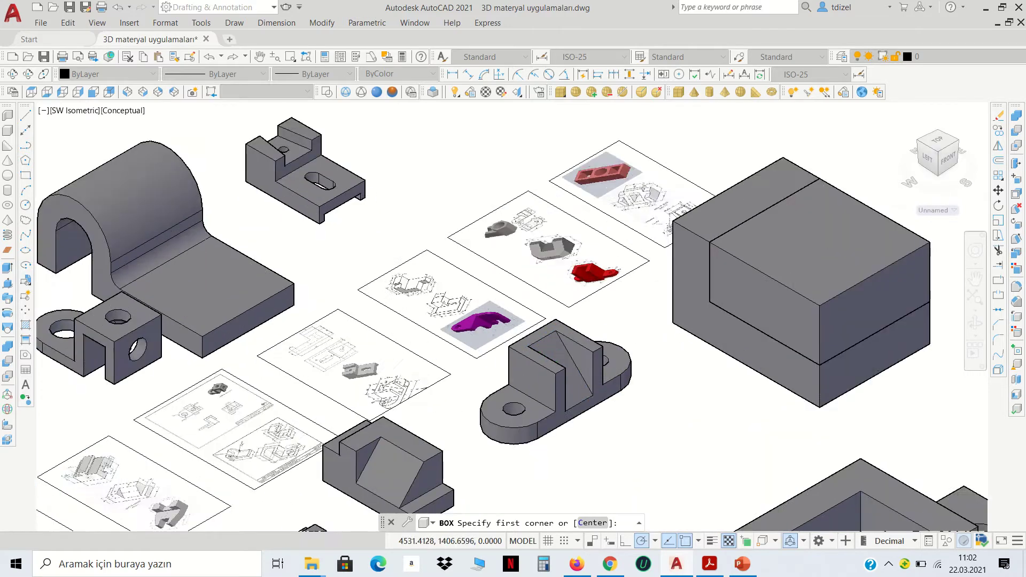
scroll(409, 296, up, 5)
scroll(309, 198, up, 5)
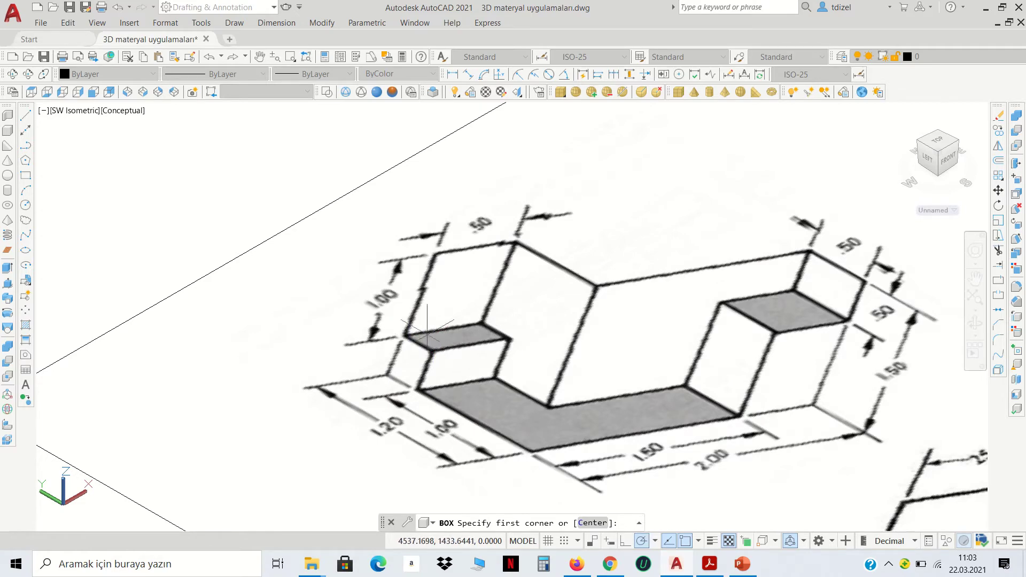
scroll(427, 325, down, 8)
middle_drag(815, 359, 323, 254)
click(882, 455)
text(@50,50,)
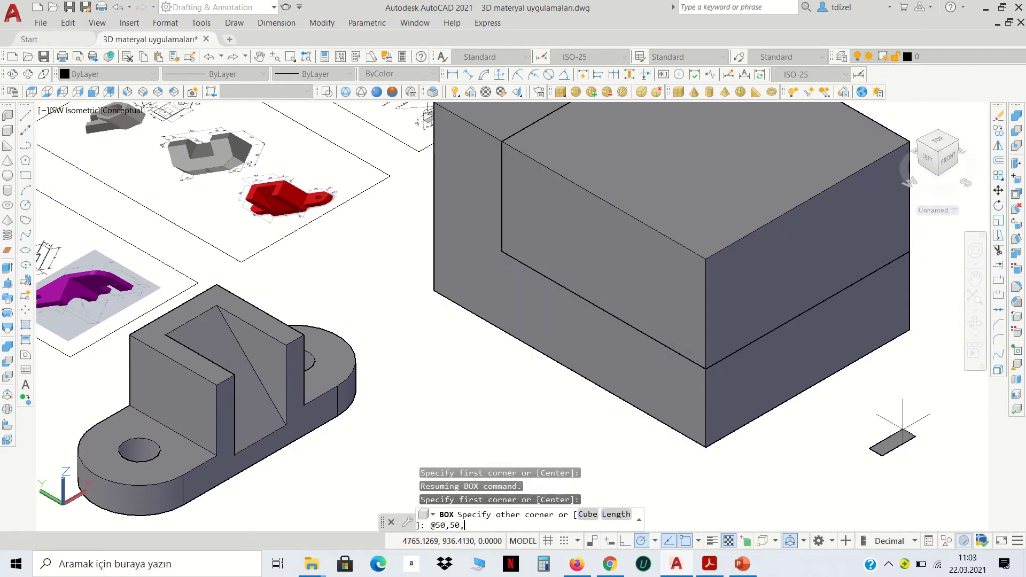
text(20)
key(Return)
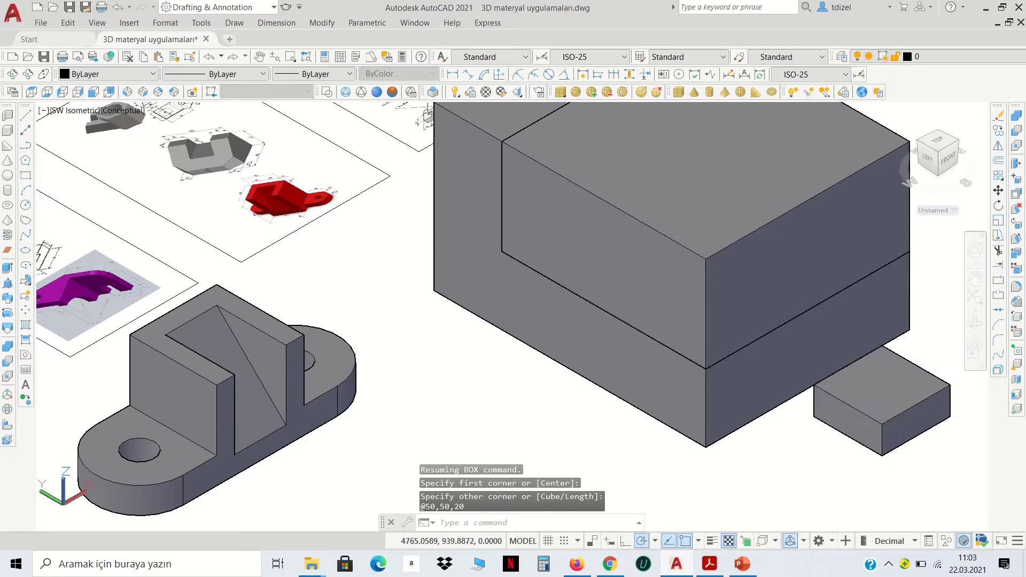
- Move the 50×50×20 box onto the large block's corner
click(882, 401)
click(998, 191)
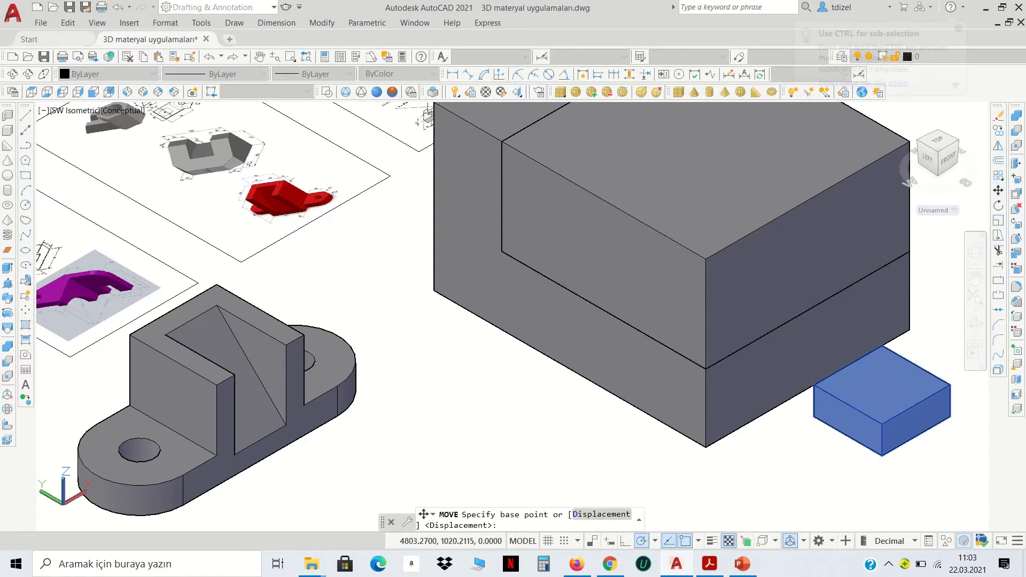
click(814, 385)
scroll(470, 171, down, 2)
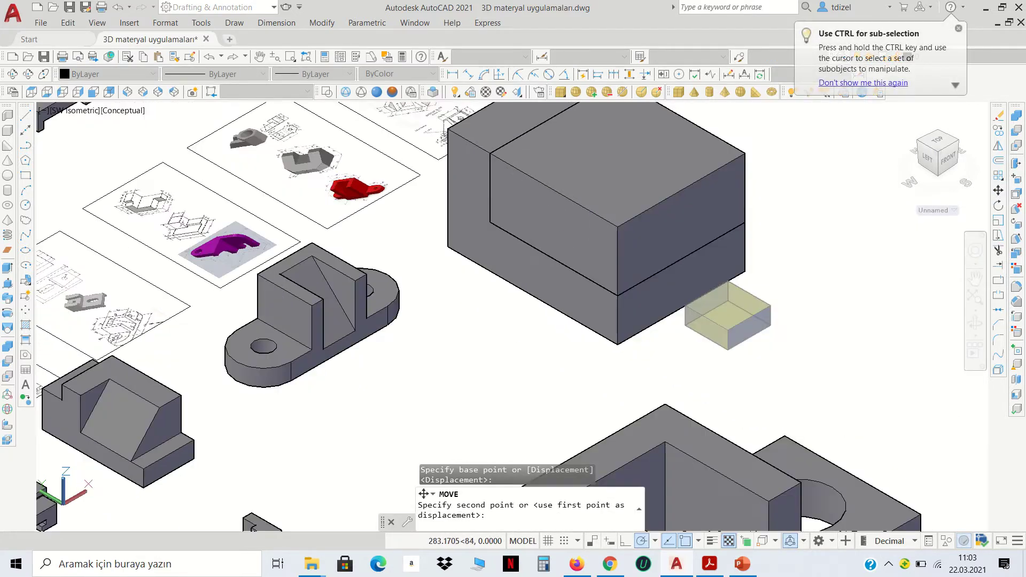
middle_drag(508, 240, 572, 293)
scroll(573, 296, up, 4)
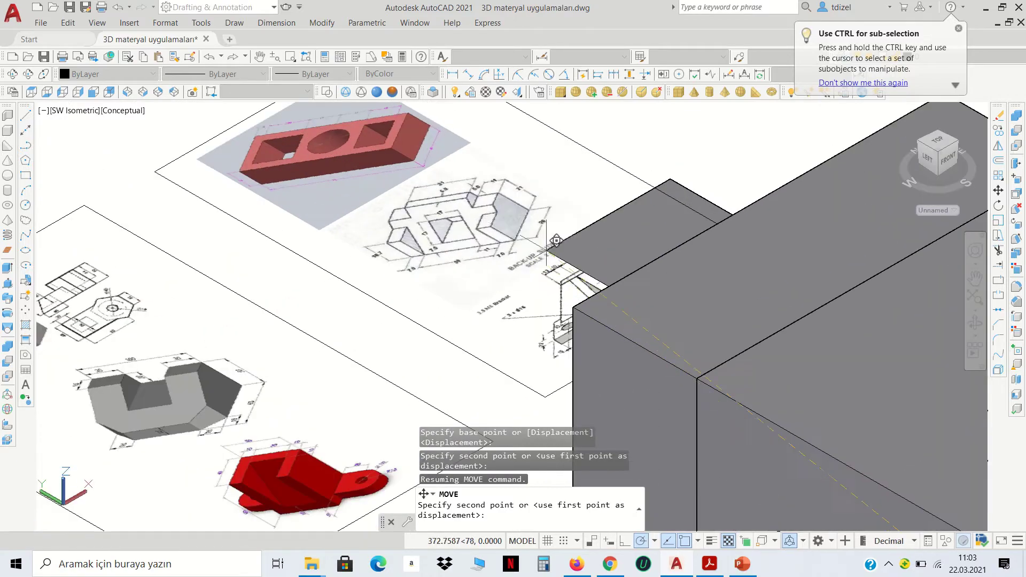
click(573, 296)
- Zoom in on the dimensioned reference drawing, then zoom back out
scroll(481, 299, down, 3)
scroll(460, 298, down, 2)
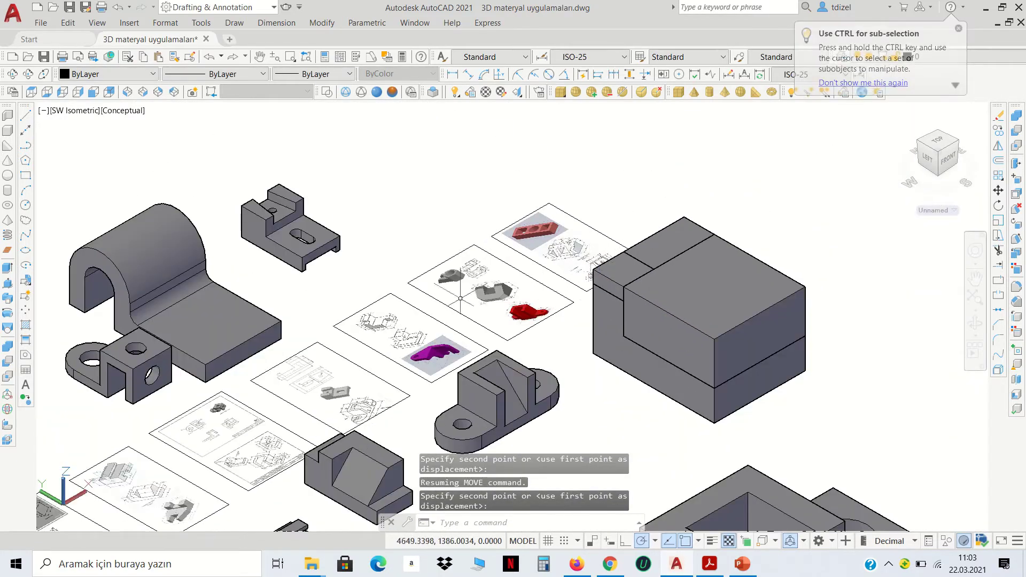
scroll(460, 298, up, 2)
scroll(457, 302, up, 2)
scroll(449, 310, up, 2)
scroll(436, 320, up, 1)
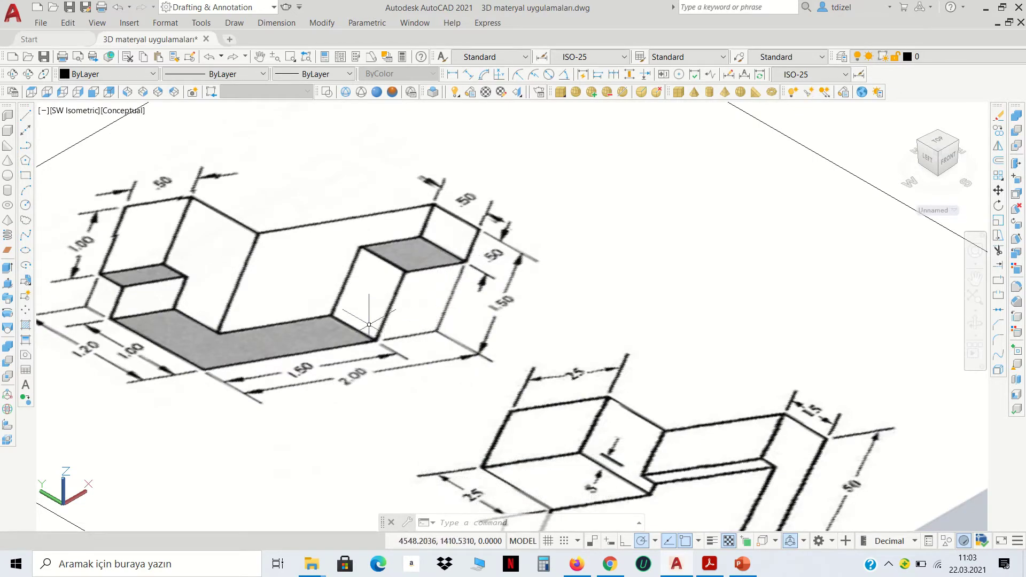
scroll(372, 262, down, 3)
scroll(375, 241, down, 2)
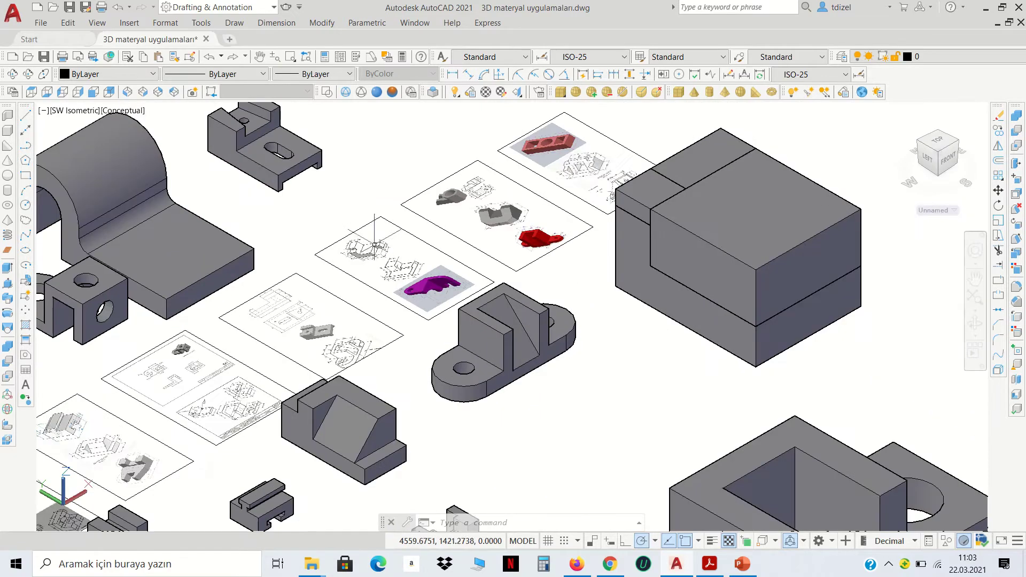
- Create a 100×50×50 box solid in empty space near the block
click(129, 148)
click(6, 131)
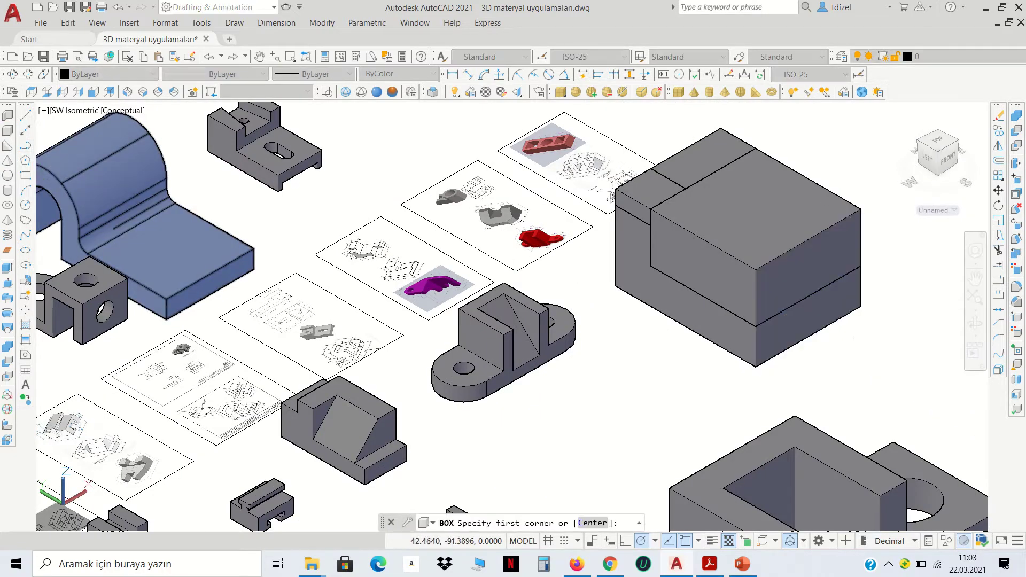
middle_drag(934, 361, 737, 348)
click(724, 350)
text(@100,5)
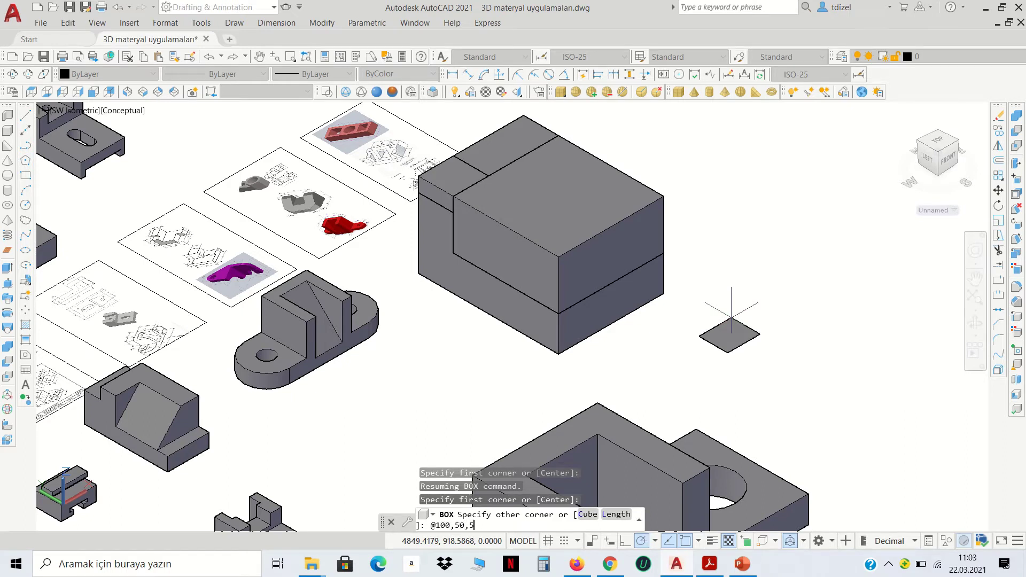
text(0,5)
key(Return)
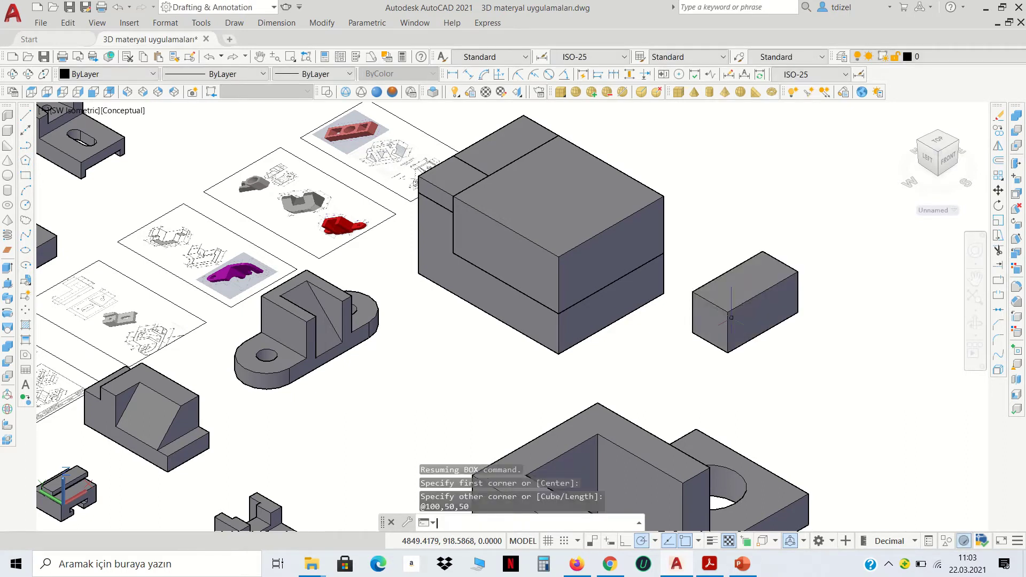
- Move the 100×50×50 box to the block's bottom corner and switch to 2D Wireframe
click(719, 302)
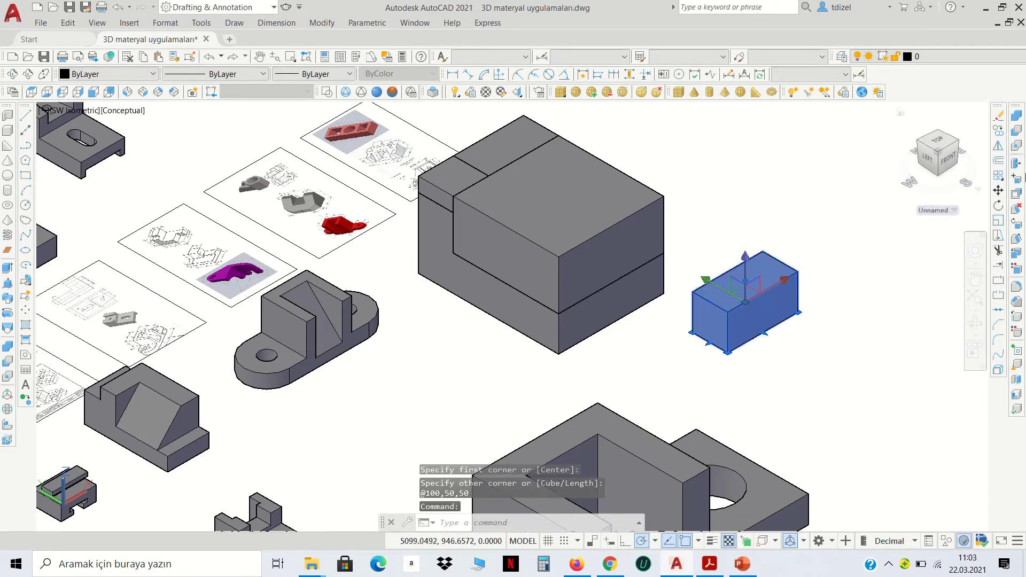
click(998, 192)
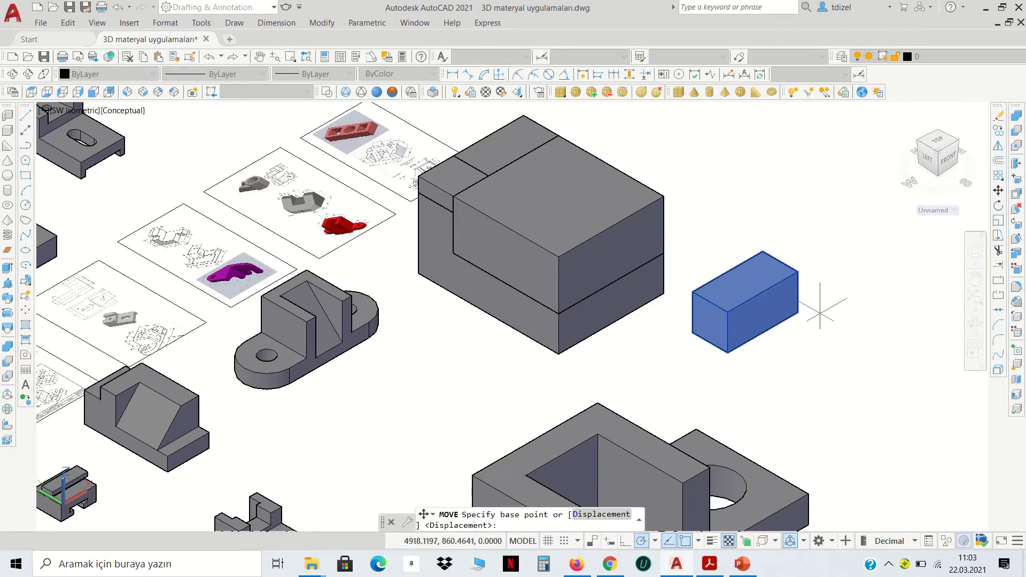
click(728, 353)
click(559, 354)
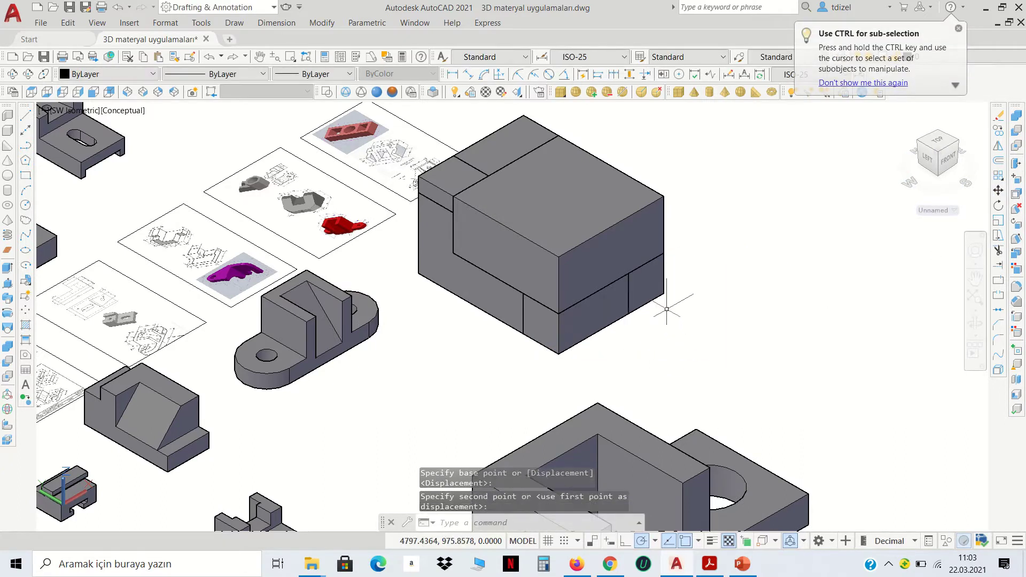
click(19, 350)
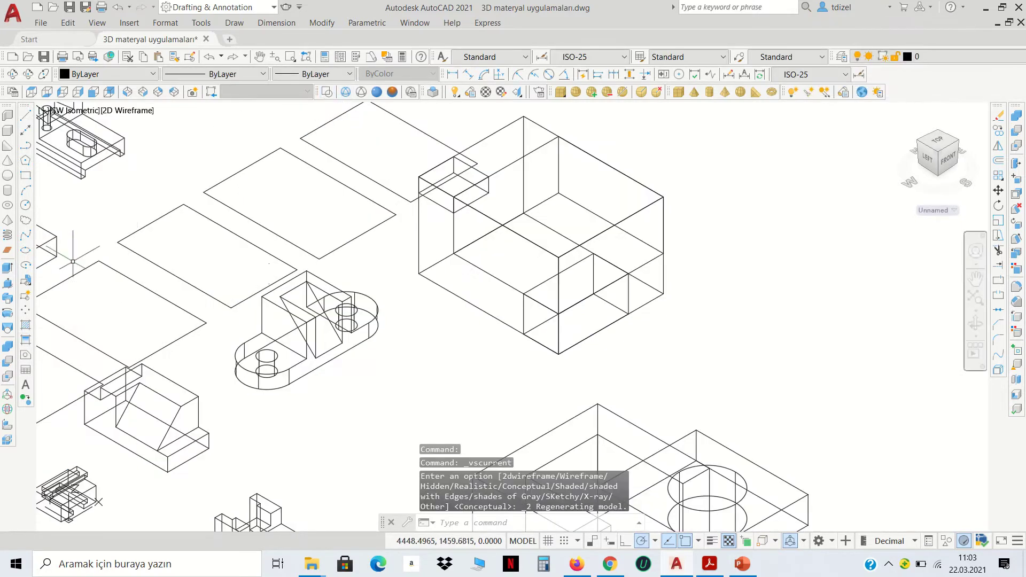
- Subtract the three smaller boxes from the large block to form a stepped solid
click(8, 362)
click(528, 284)
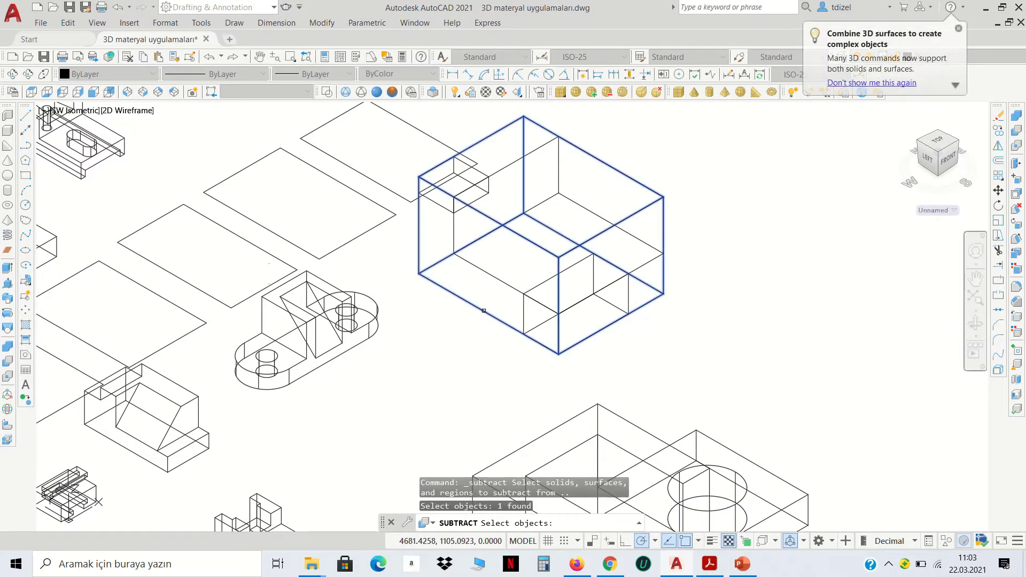
key(Return)
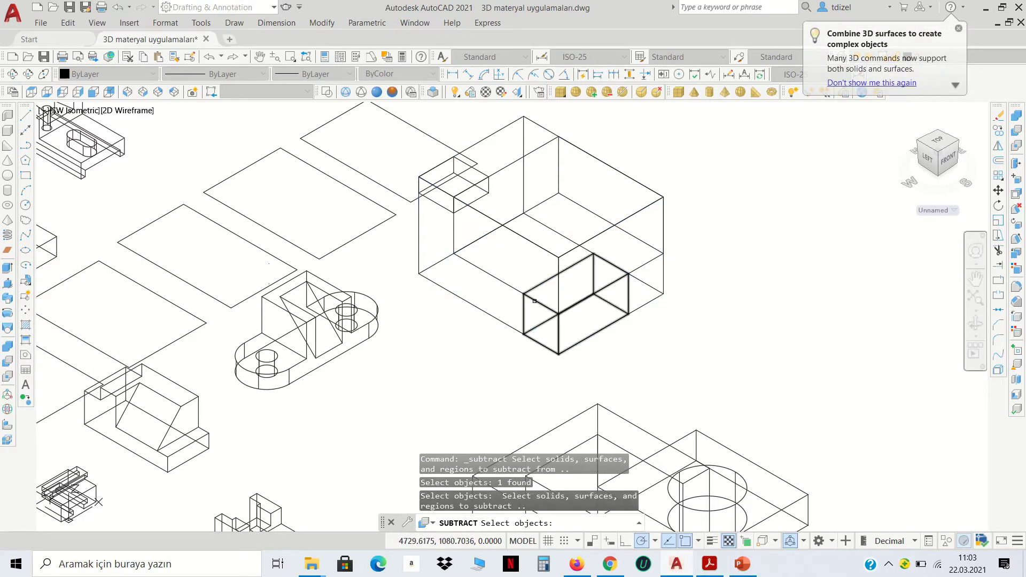
click(527, 305)
click(502, 261)
click(440, 200)
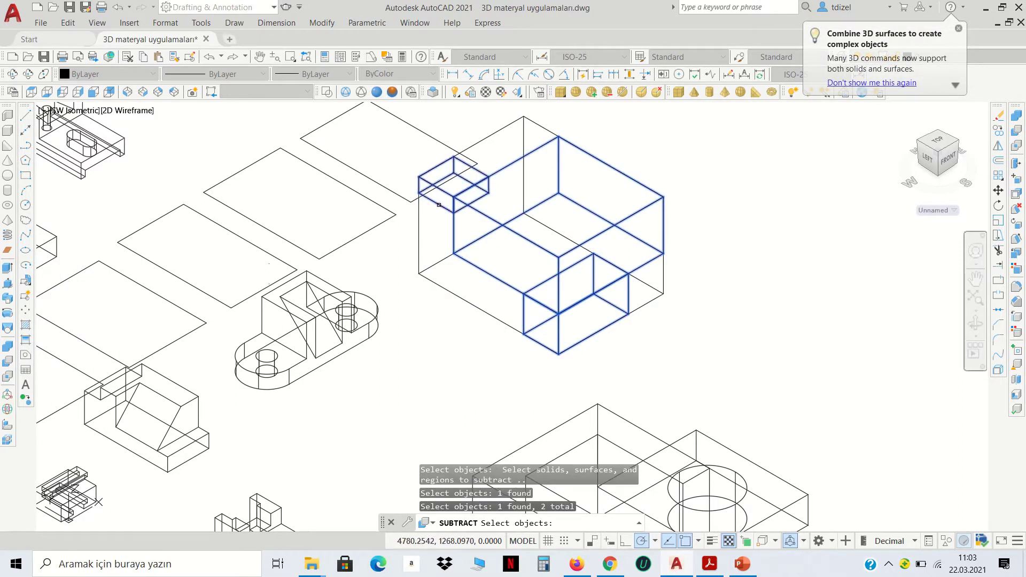
key(Return)
- Switch to Conceptual style and scale the stepped solid by 0.01 from its bottom corner
middle_drag(653, 264, 605, 283)
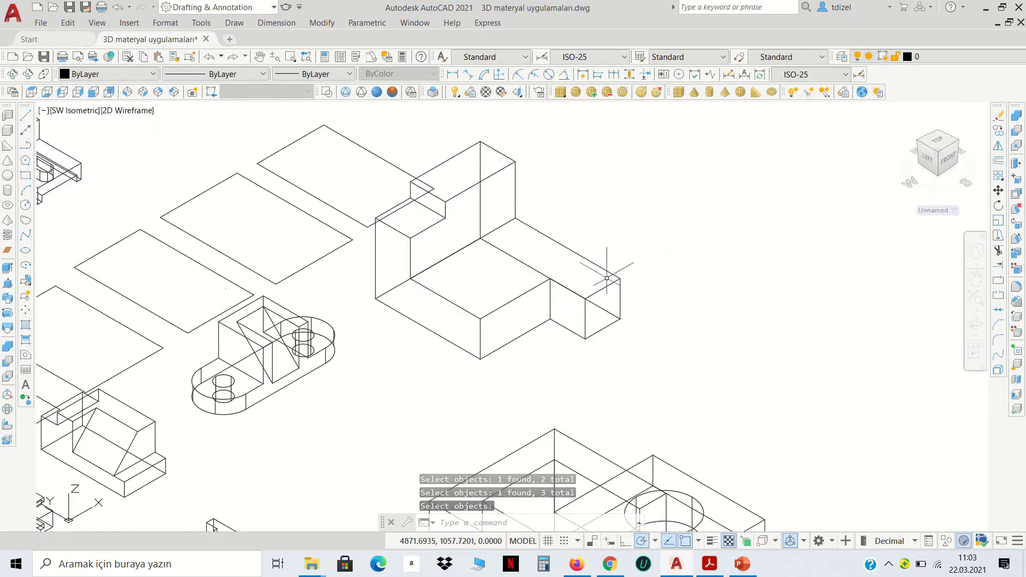
click(391, 96)
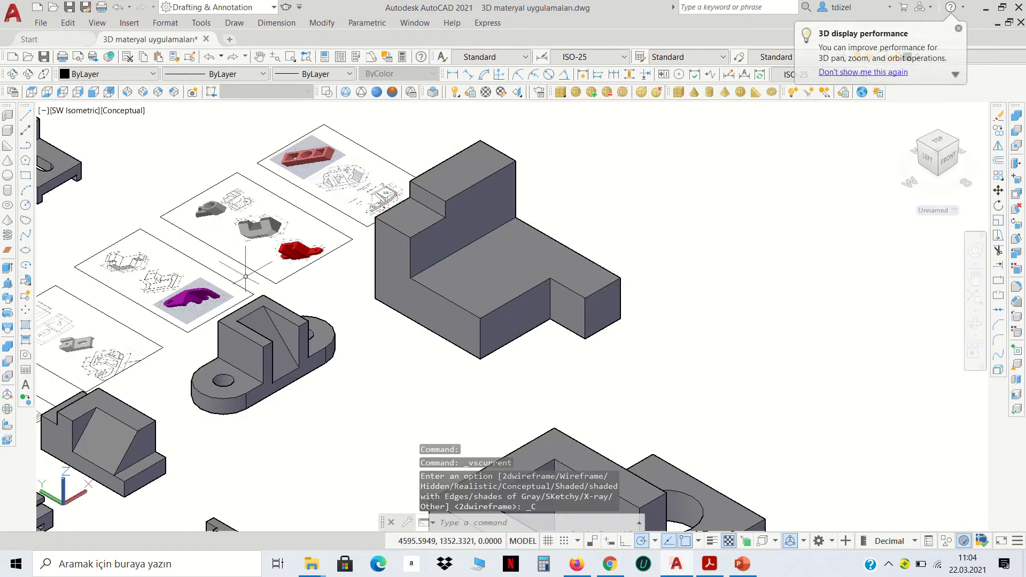
click(497, 241)
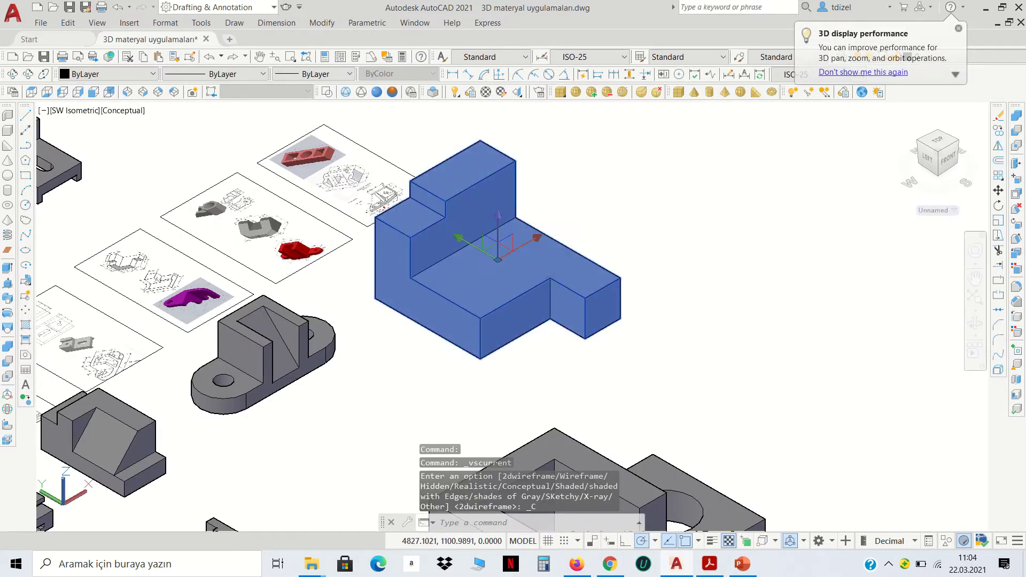
click(998, 222)
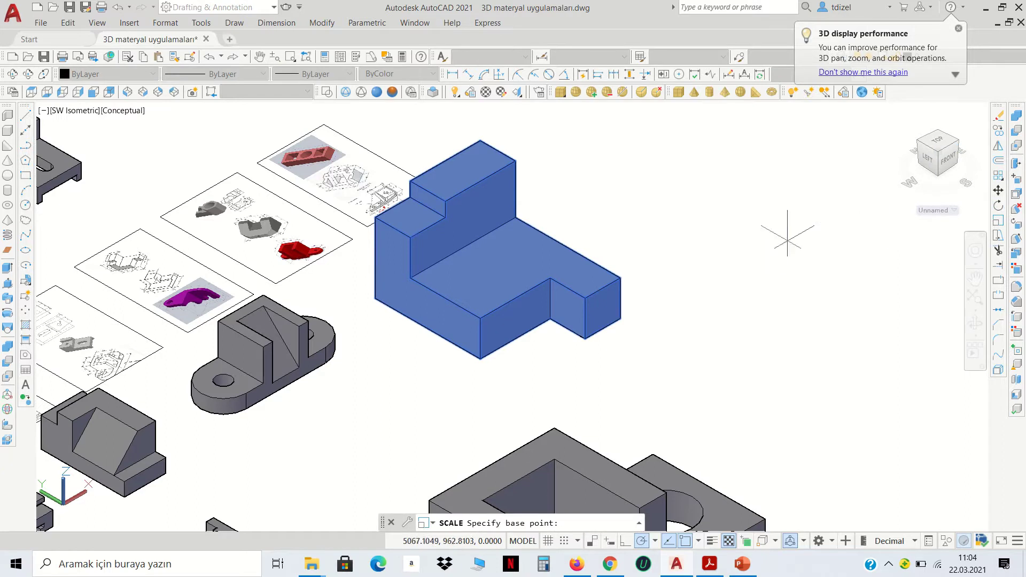
click(481, 319)
text(0.01)
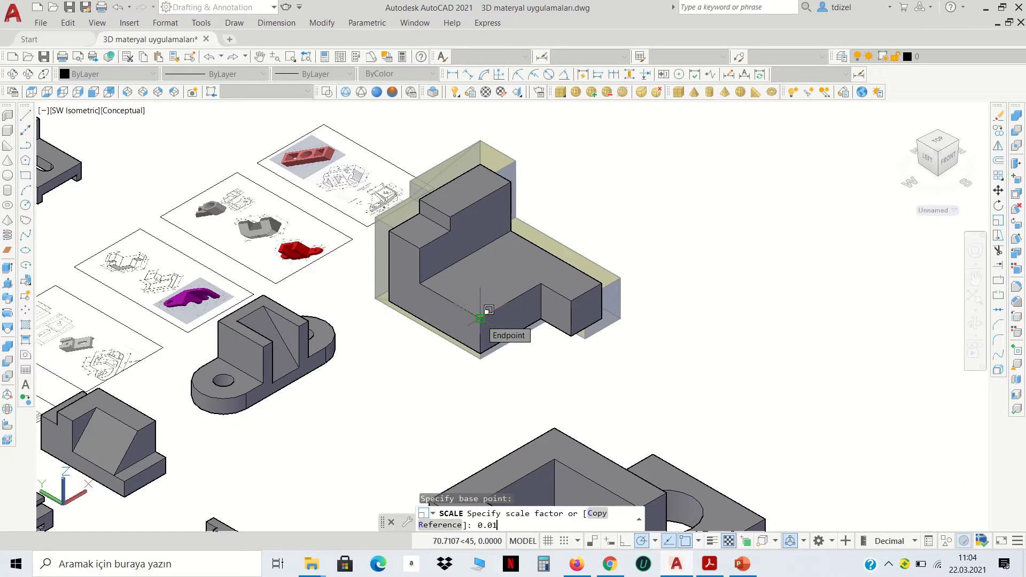
key(Return)
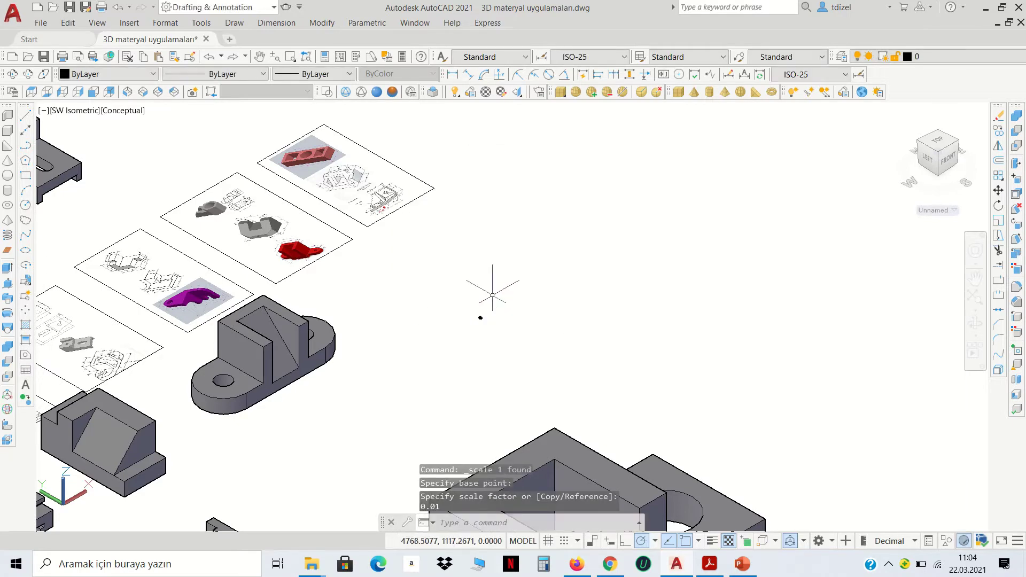
scroll(472, 321, up, 5)
scroll(488, 314, up, 3)
scroll(496, 308, up, 3)
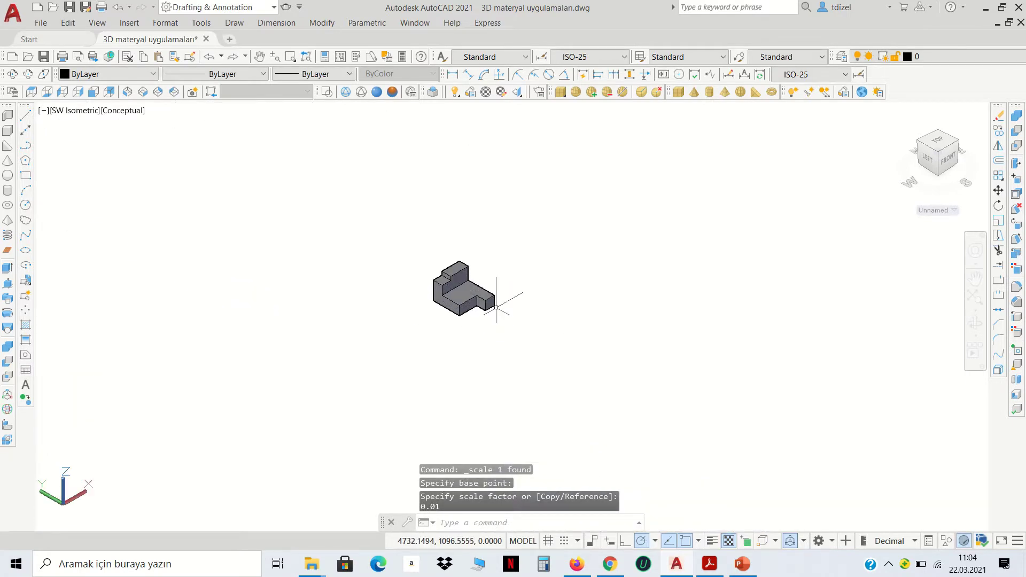
scroll(496, 307, up, 4)
scroll(492, 299, down, 6)
scroll(489, 294, down, 2)
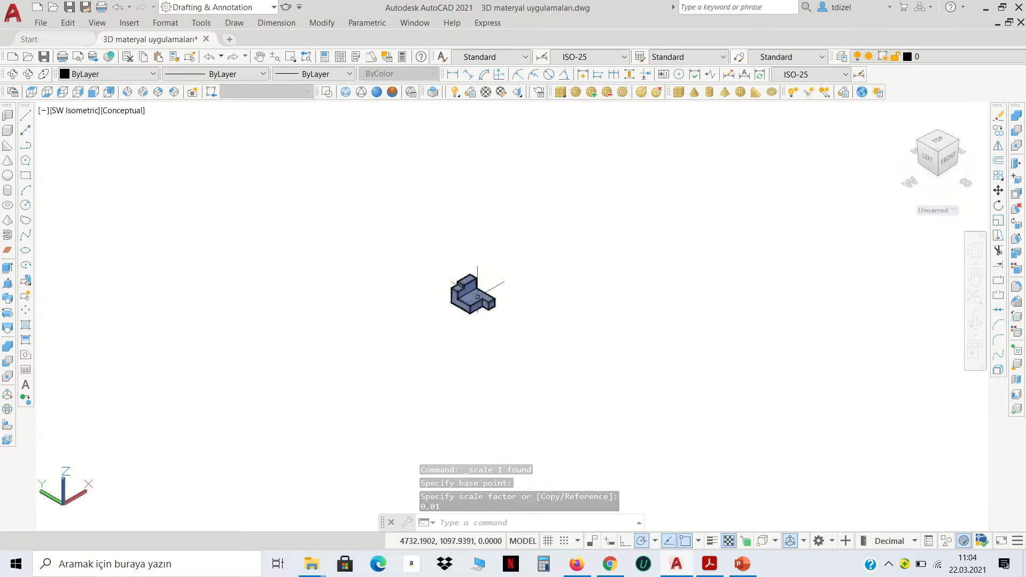
- Move the scaled-down solid to a new location further left
click(485, 295)
scroll(514, 302, down, 3)
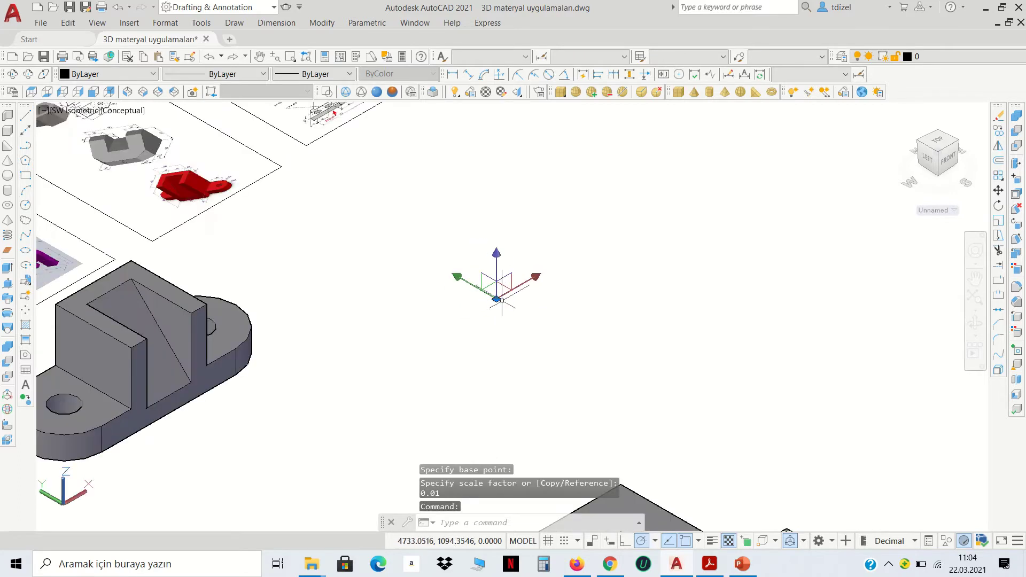
click(999, 191)
click(495, 297)
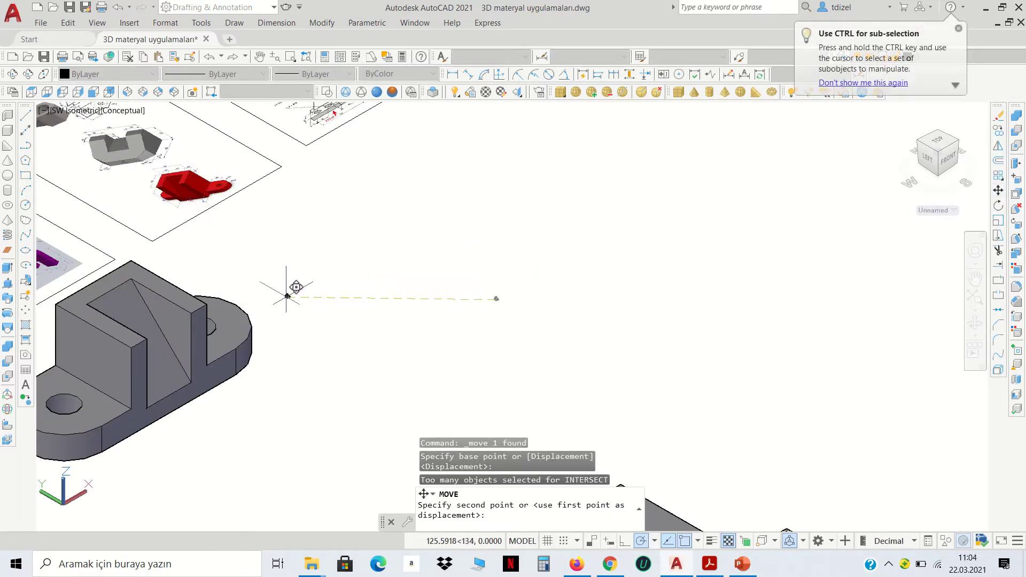
scroll(284, 293, up, 2)
scroll(284, 293, up, 1)
scroll(284, 293, down, 3)
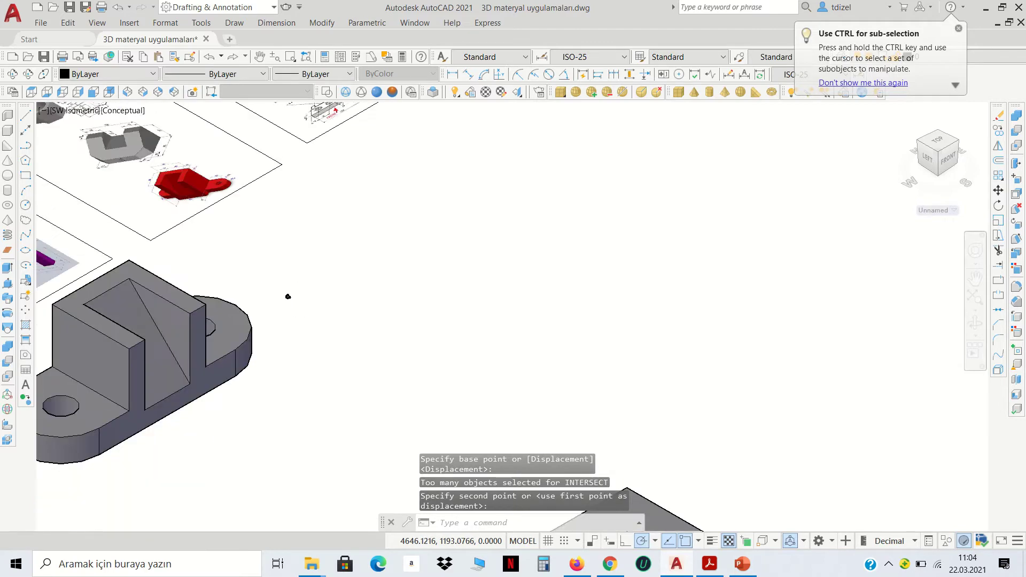
scroll(286, 294, down, 1)
click(287, 295)
scroll(518, 383, up, 2)
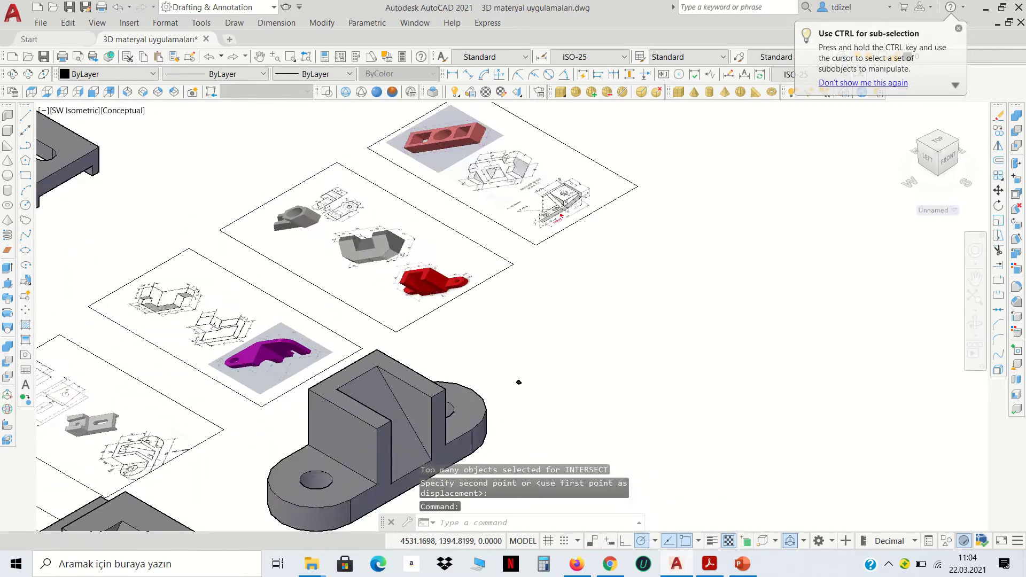
scroll(517, 382, up, 2)
scroll(220, 338, up, 5)
- Create a 50×500×10 flat box solid beside the sheets
scroll(374, 347, up, 2)
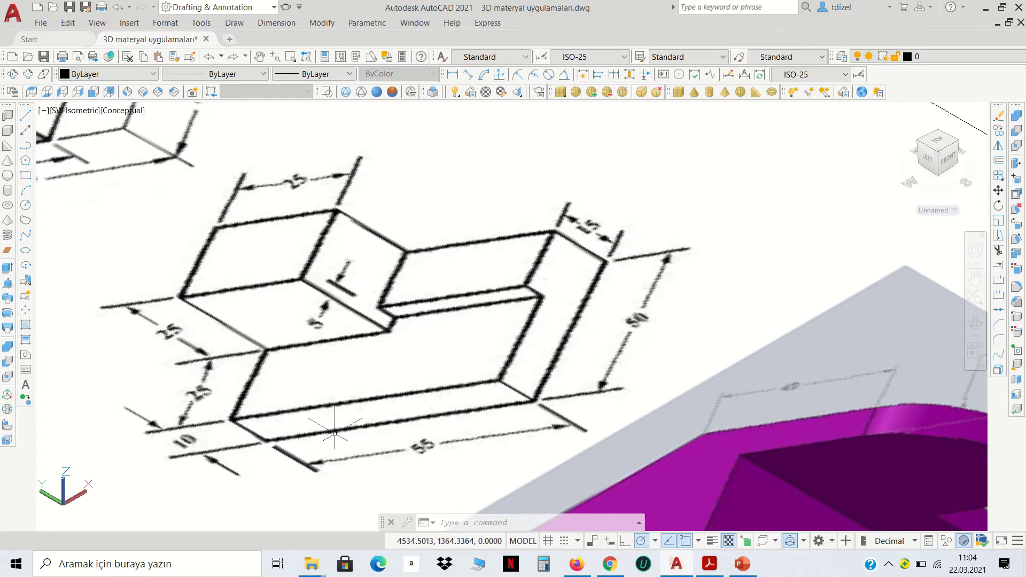
scroll(418, 407, down, 5)
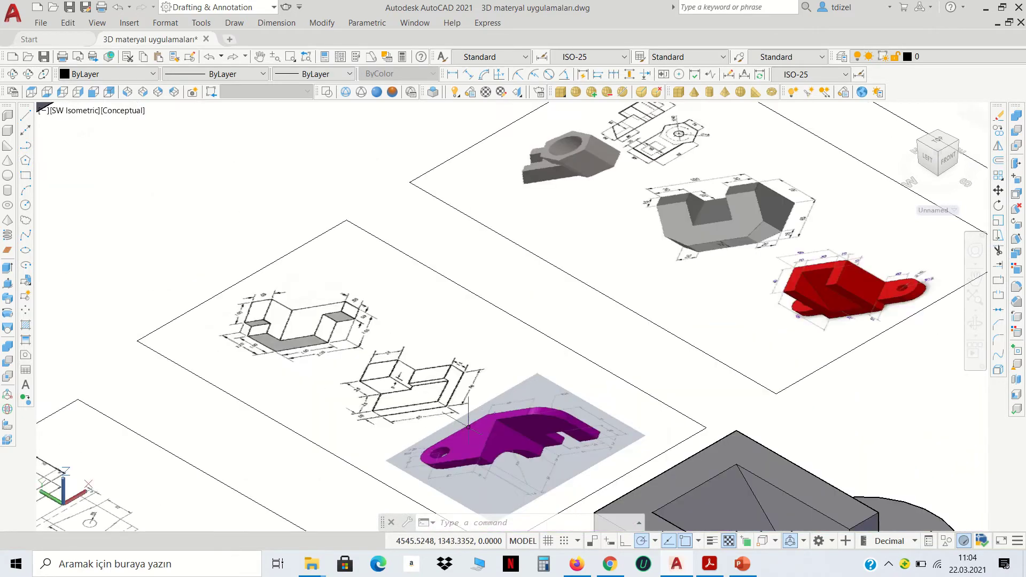
scroll(492, 444, down, 1)
mouse_move(809, 473)
middle_down()
mouse_move(591, 381)
mouse_move(566, 353)
middle_up()
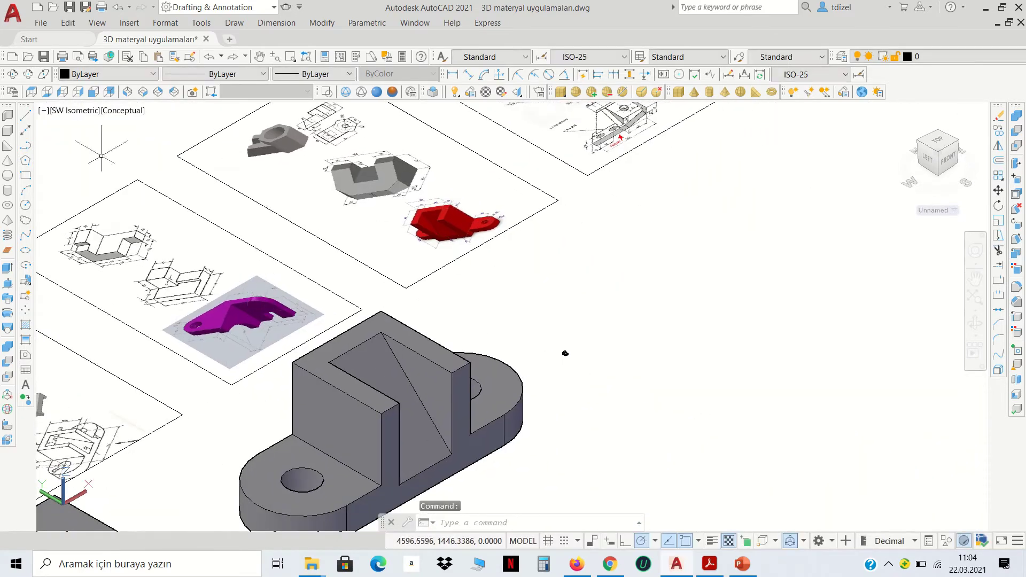
click(8, 131)
click(725, 369)
text(@50,500,10)
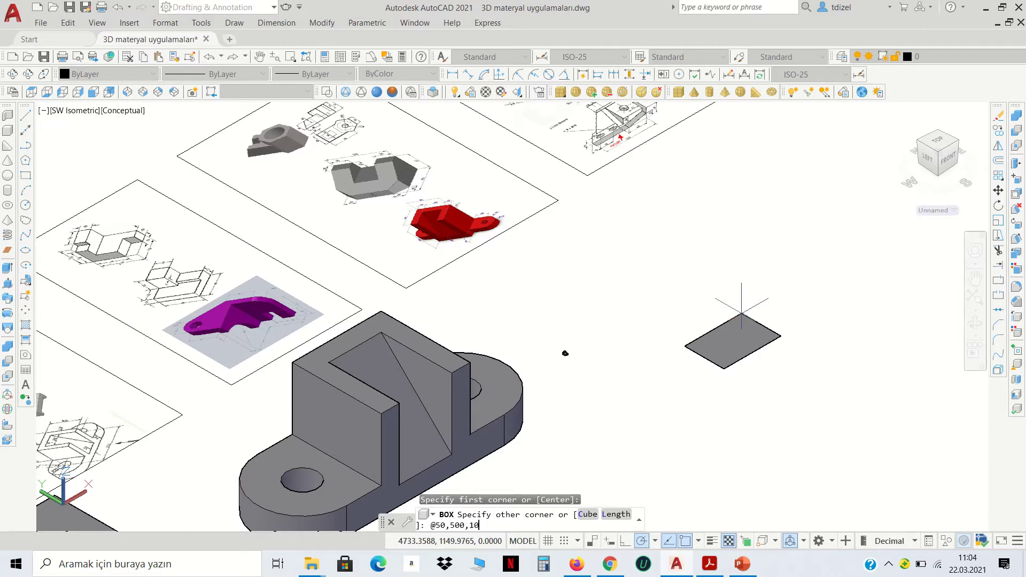
key(Return)
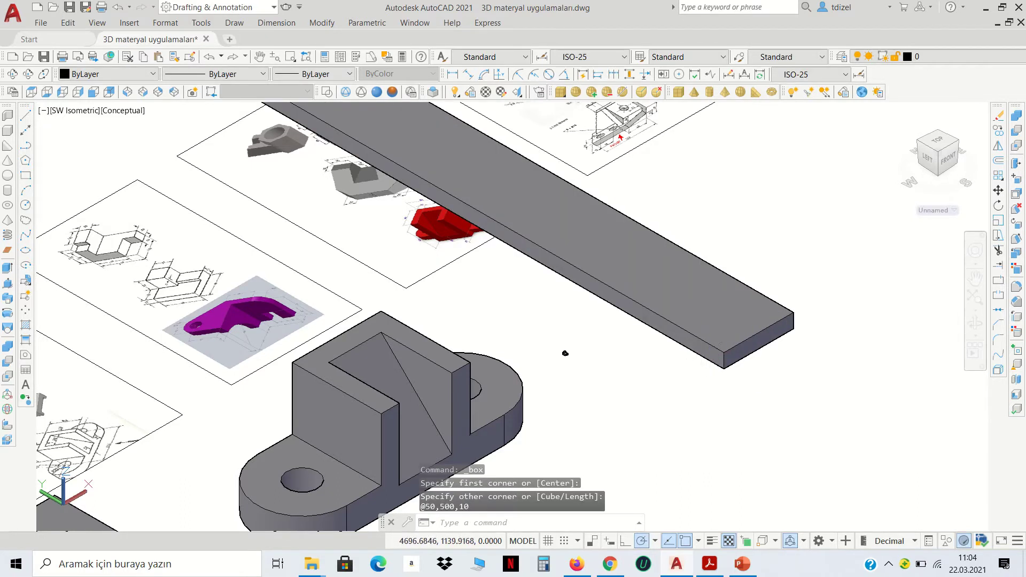
- Delete the long slab and create a 50×55×10 box in its place
click(673, 306)
key(Delete)
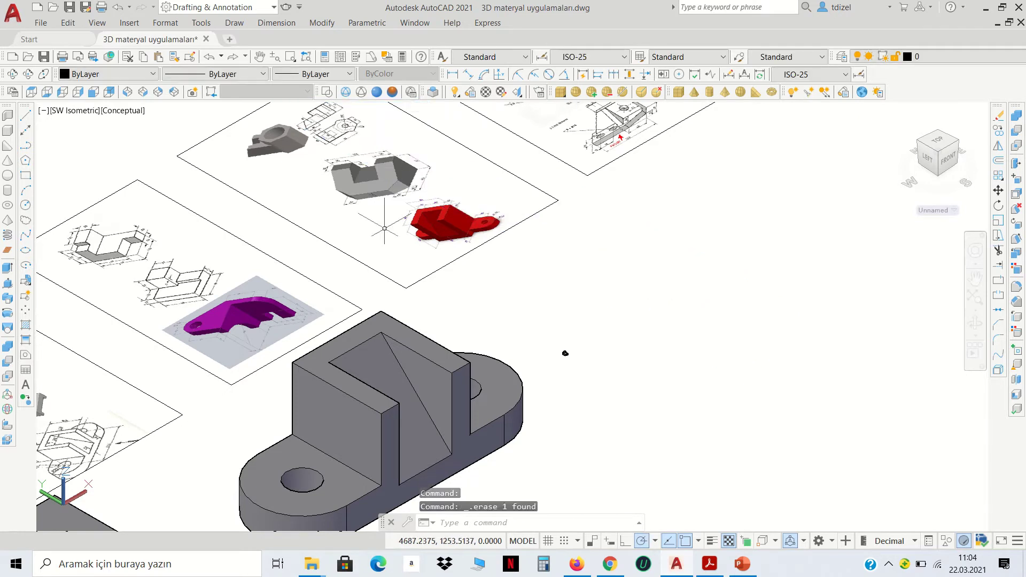
click(12, 135)
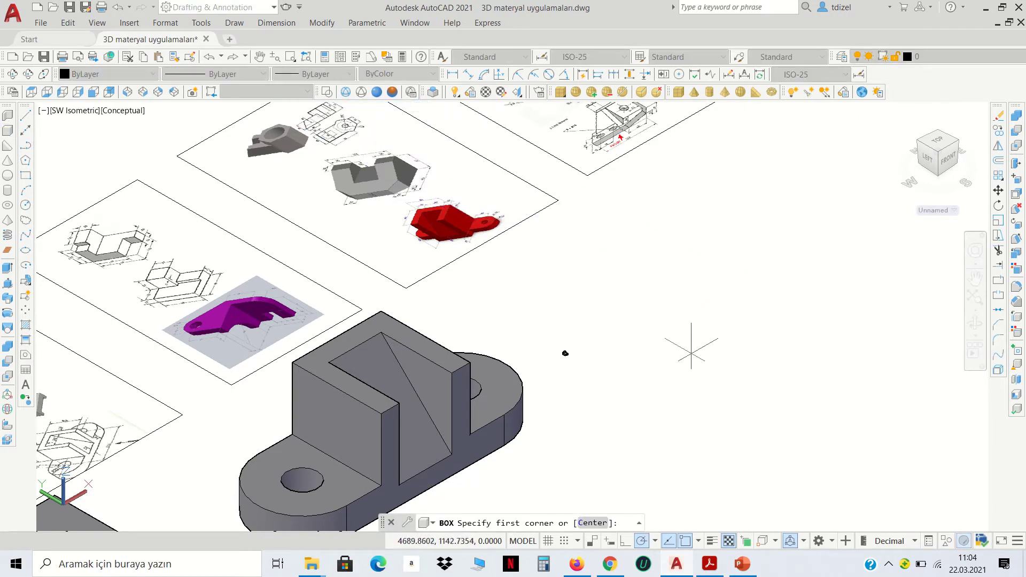
click(690, 352)
text(@50,55,10)
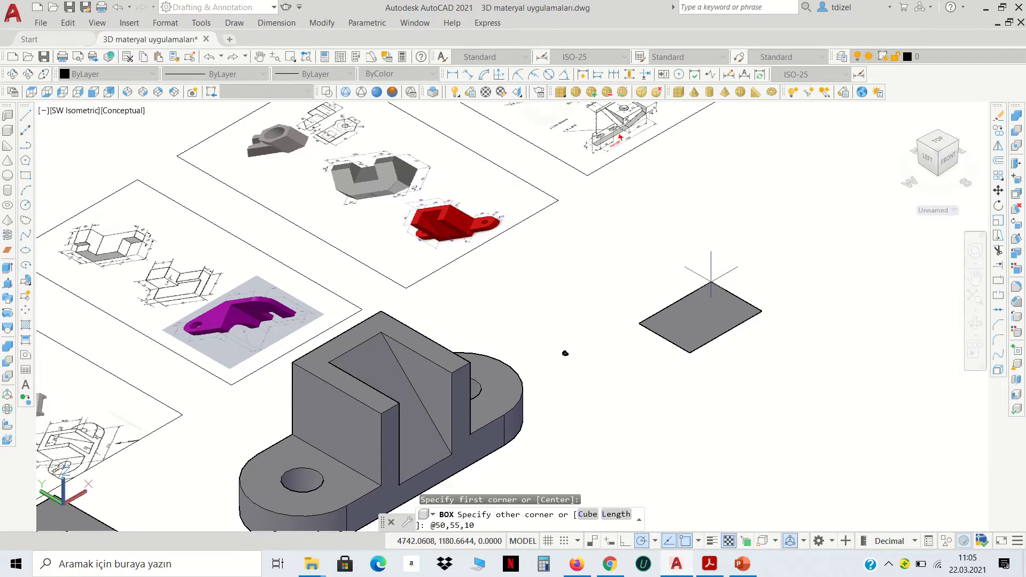
key(Return)
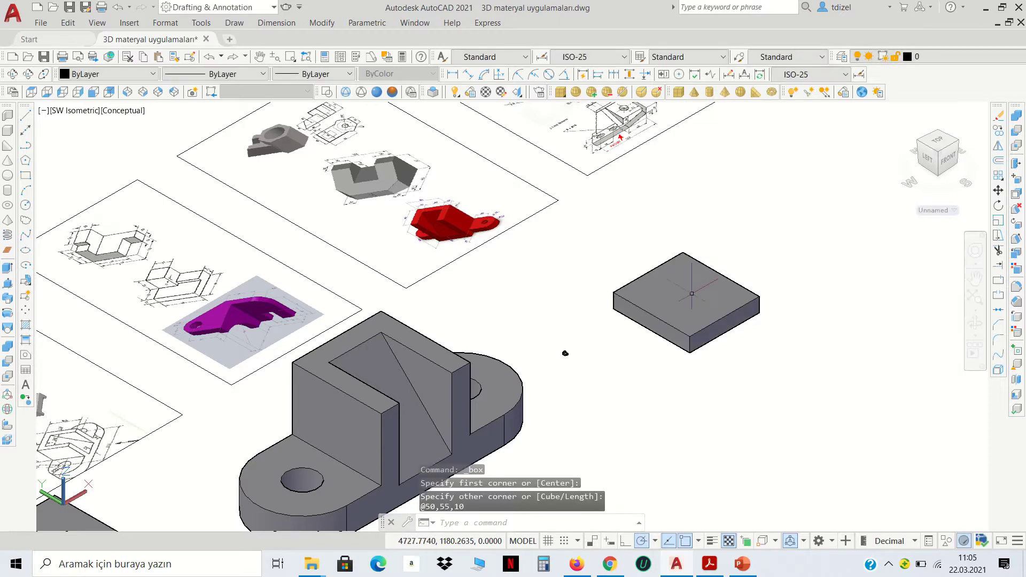
scroll(138, 268, up, 5)
- Create a 25-unit cube beside the 50×55×10 box and switch to 2D Wireframe
scroll(154, 302, up, 2)
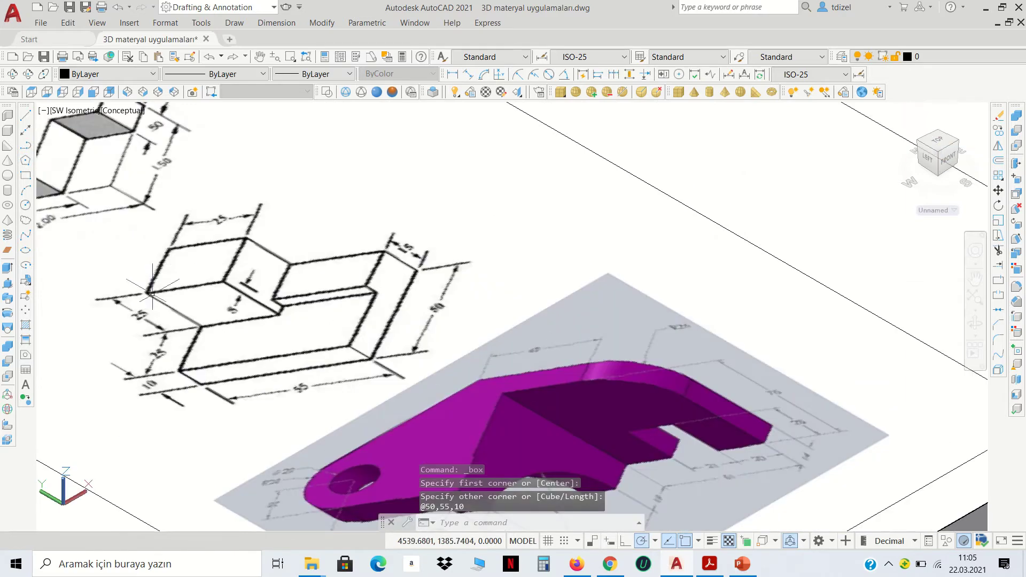
scroll(154, 302, up, 3)
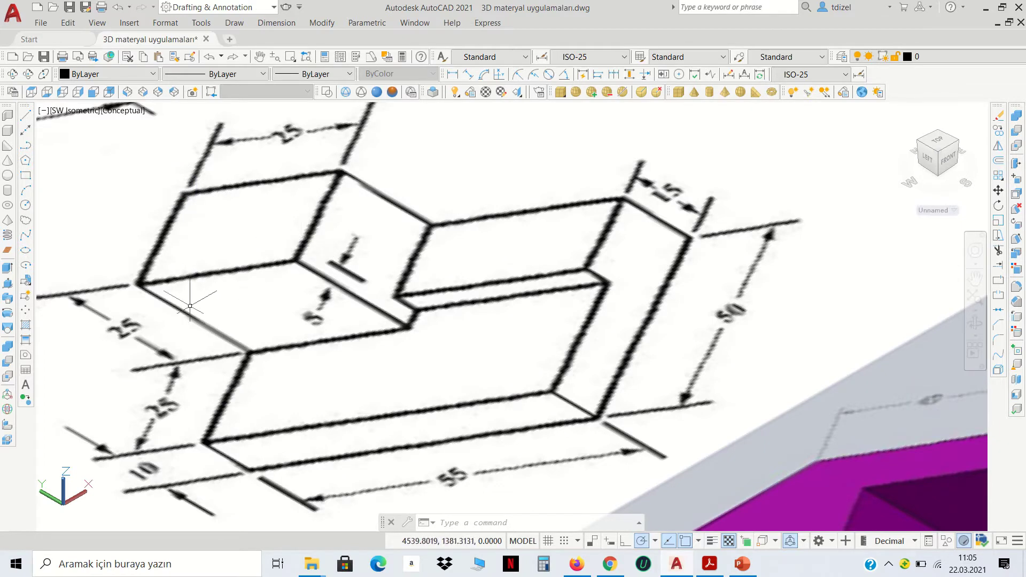
scroll(219, 317, down, 3)
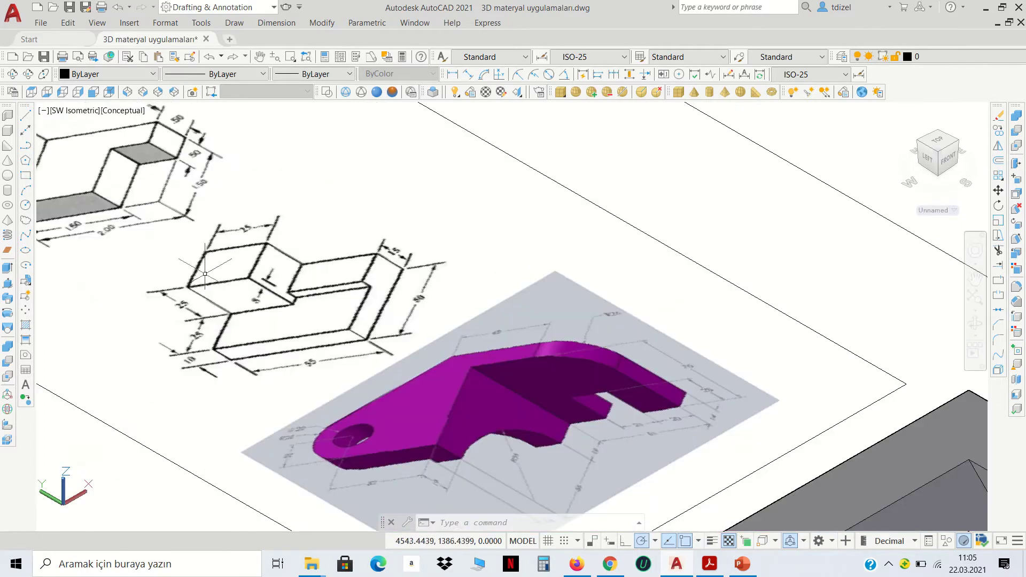
click(6, 133)
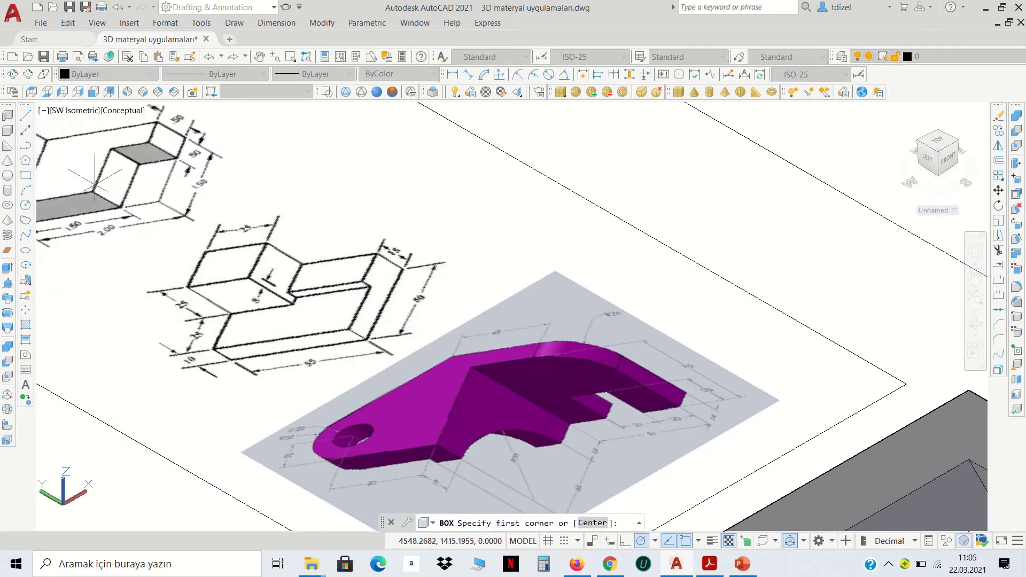
scroll(558, 289, down, 3)
scroll(631, 317, down, 3)
middle_drag(831, 308, 646, 296)
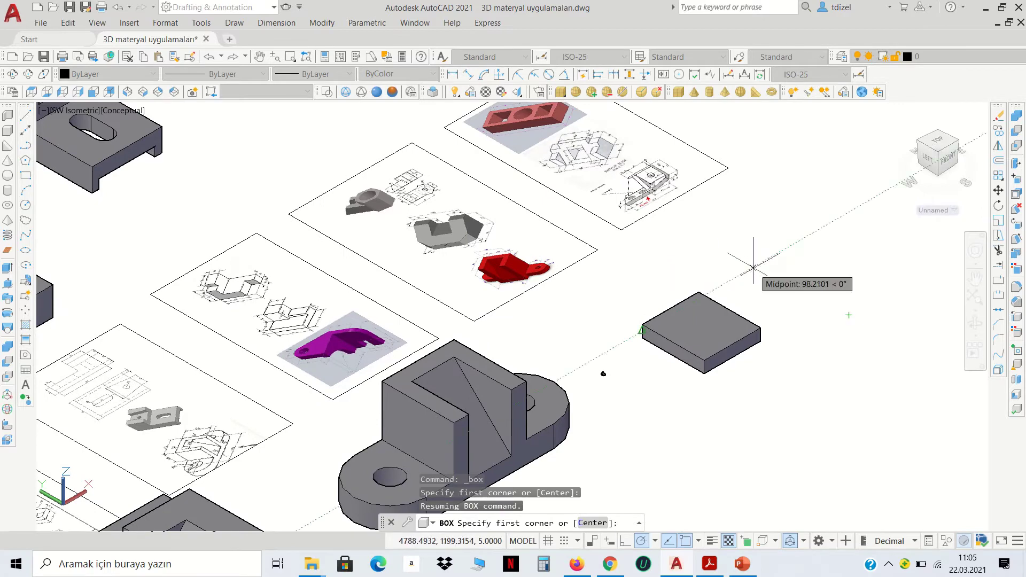
click(753, 268)
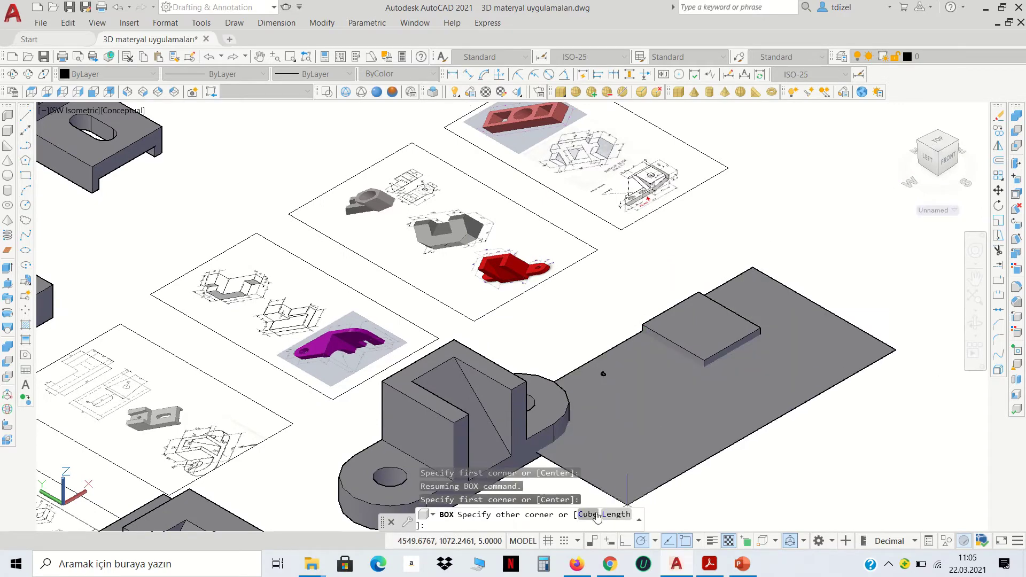
click(589, 518)
text(2)
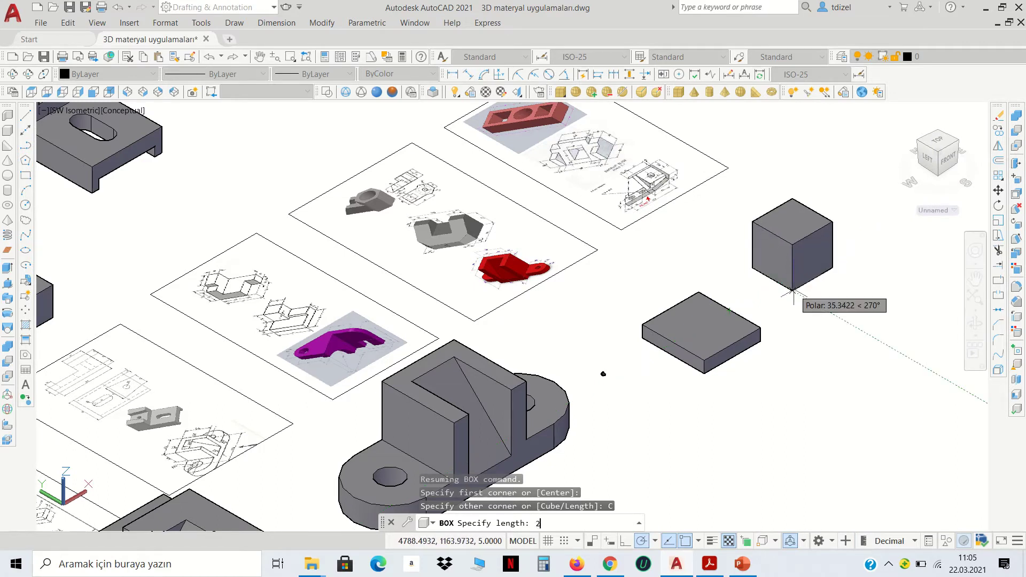
text(5)
key(Return)
click(795, 259)
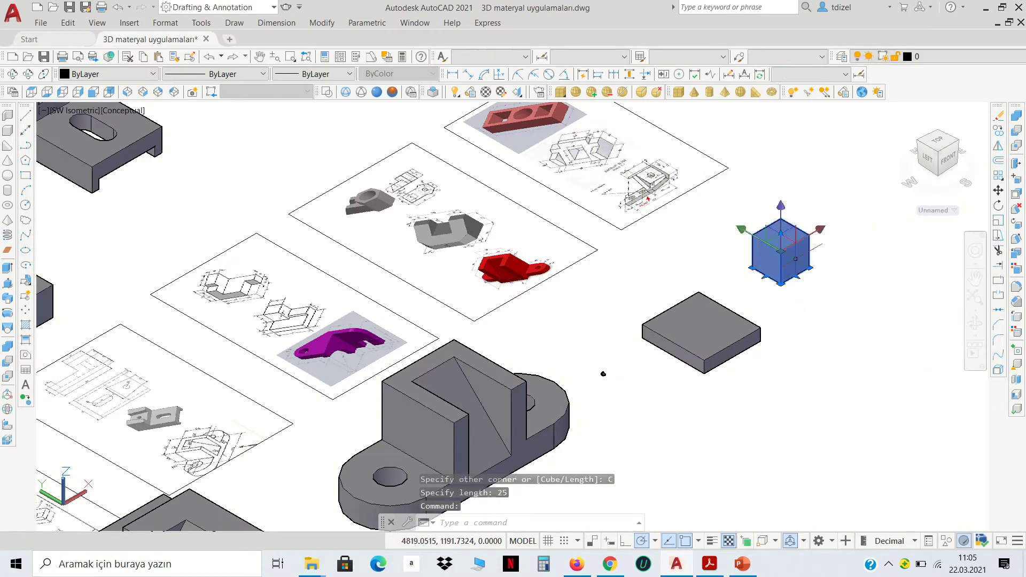
click(329, 92)
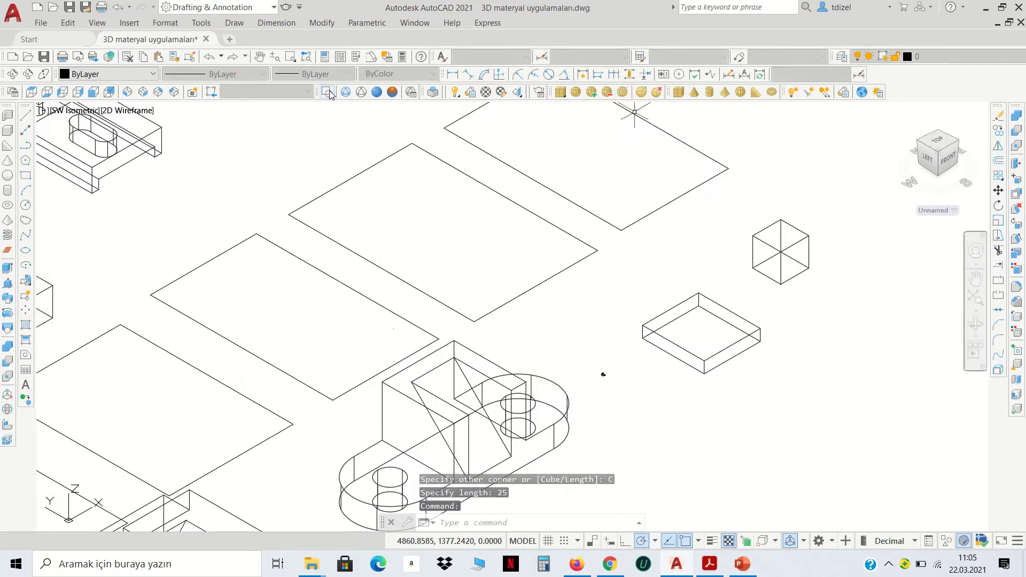
- Move the cube's lower corner onto the flat box's top corner, then switch back to Conceptual
click(812, 269)
click(999, 190)
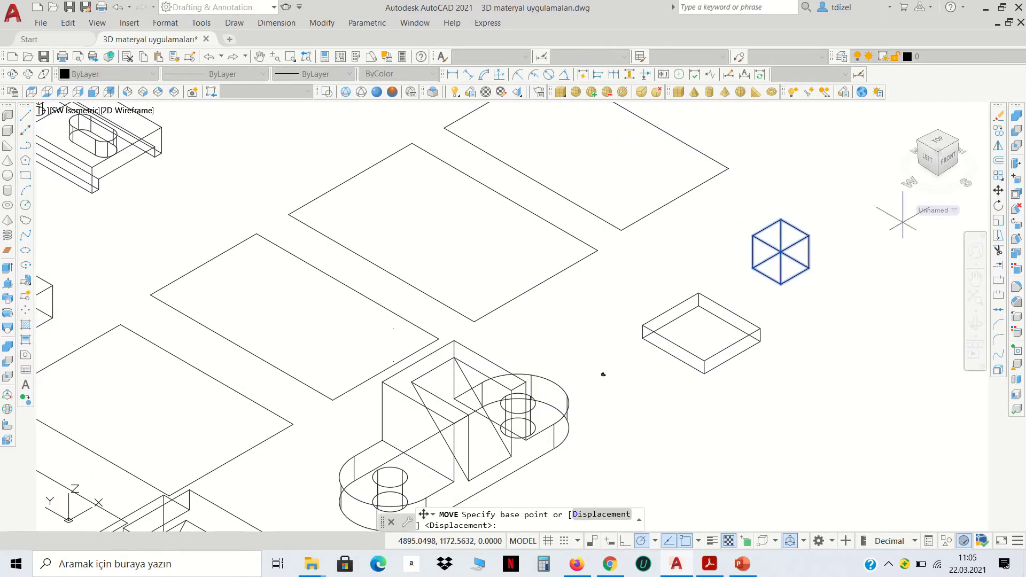
scroll(791, 245, up, 4)
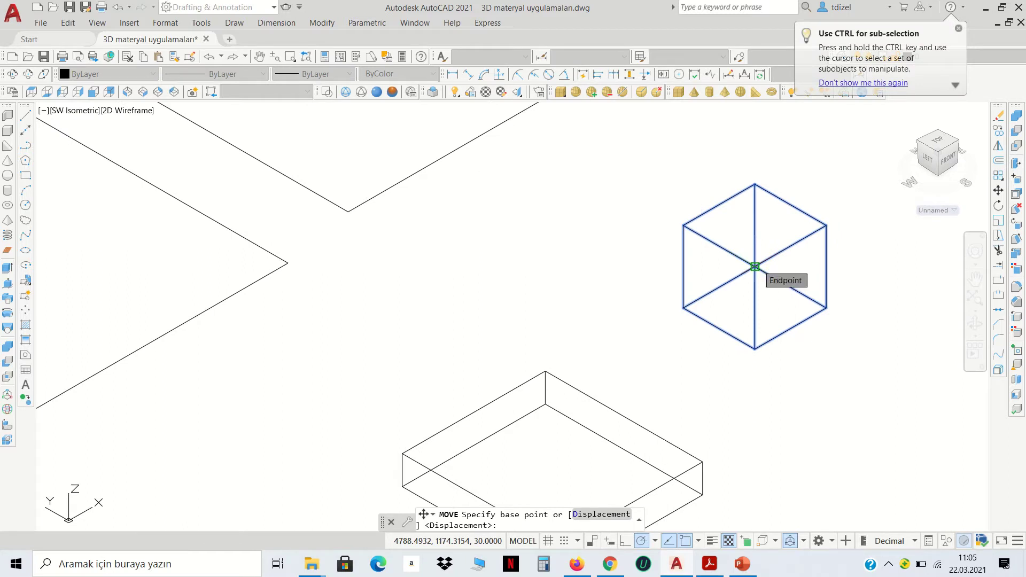
click(684, 308)
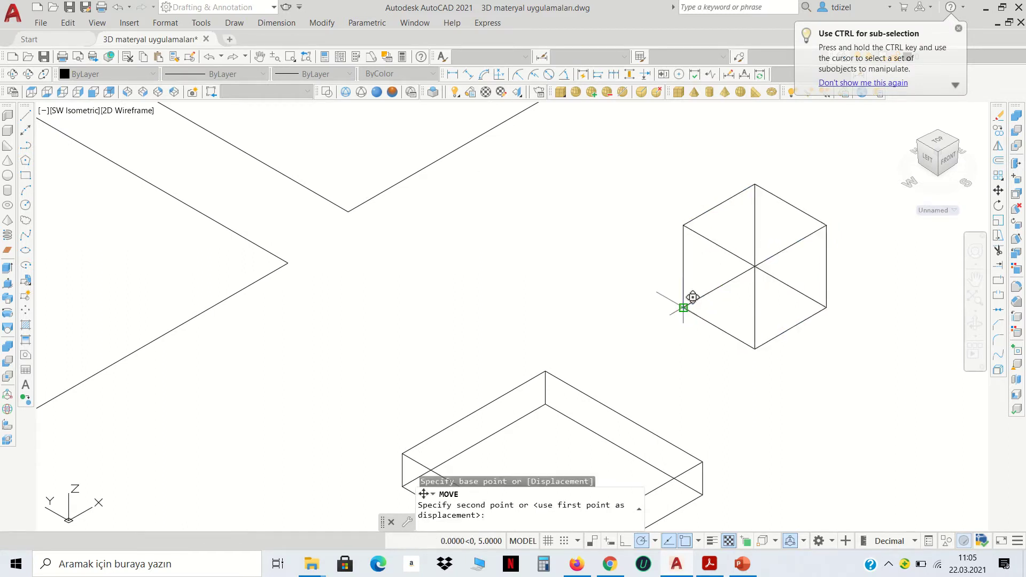
click(474, 412)
scroll(542, 316, down, 4)
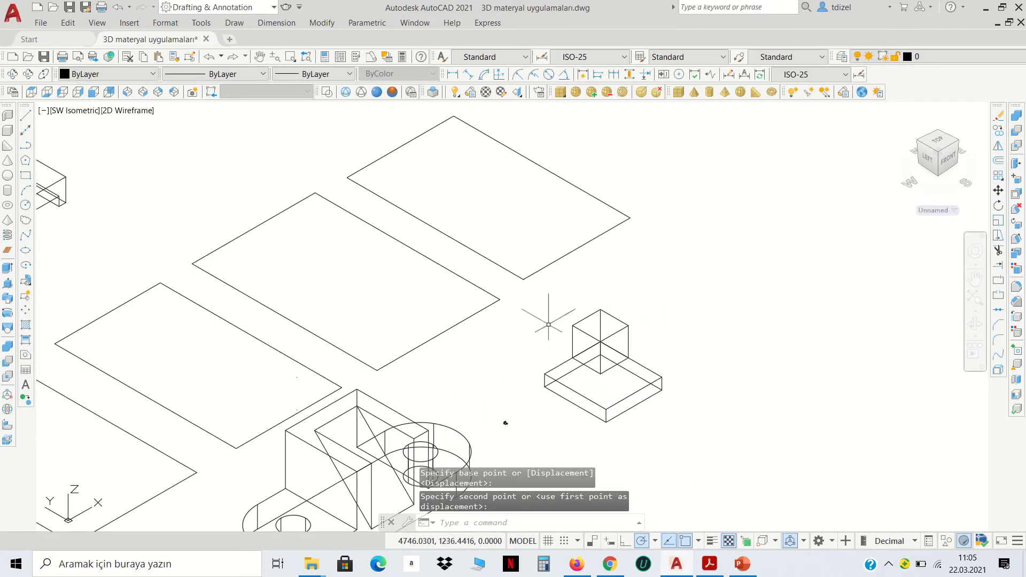
mouse_move(328, 264)
middle_down()
mouse_move(592, 259)
mouse_move(623, 248)
middle_up()
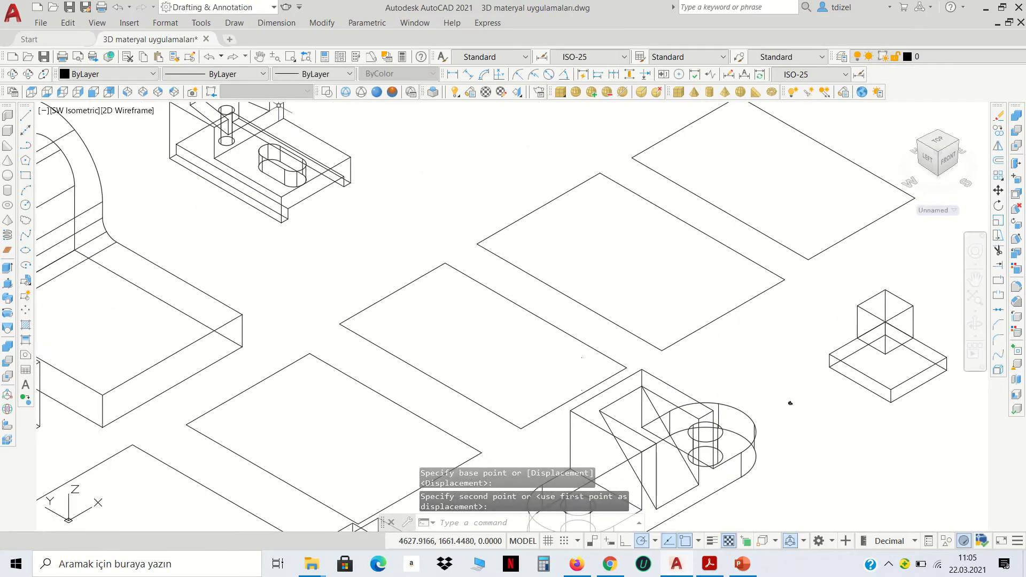
click(392, 92)
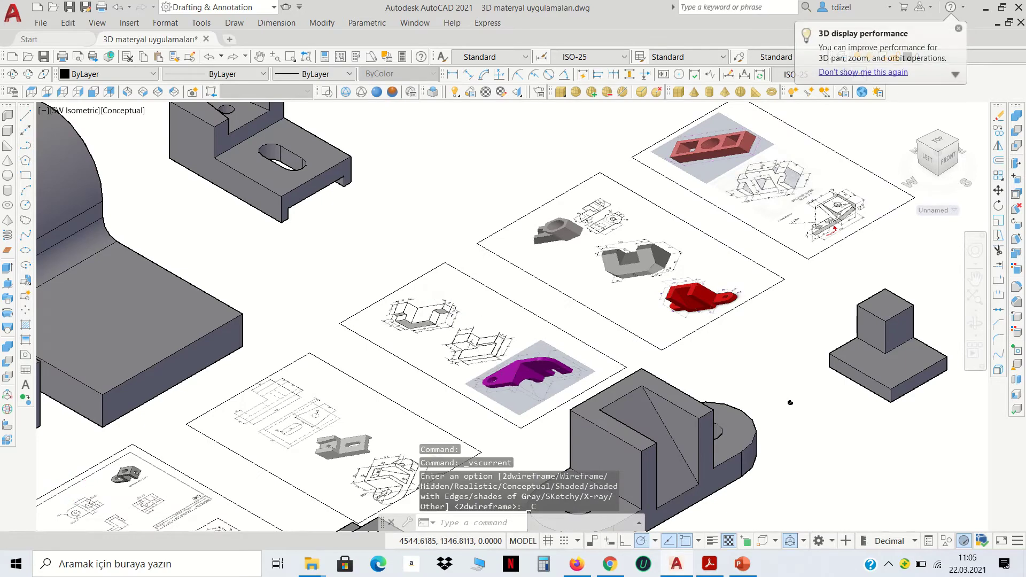
scroll(497, 316, up, 6)
scroll(491, 276, up, 2)
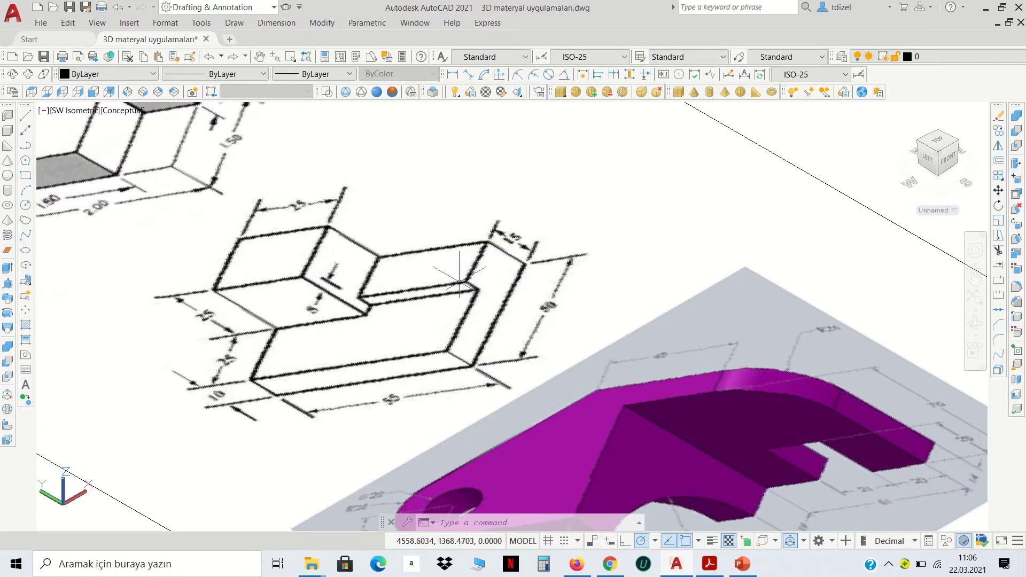
- Create a 20 × 30 × 5 box solid beside the existing parts
scroll(459, 282, down, 5)
scroll(459, 282, down, 3)
middle_drag(642, 309, 412, 315)
click(8, 131)
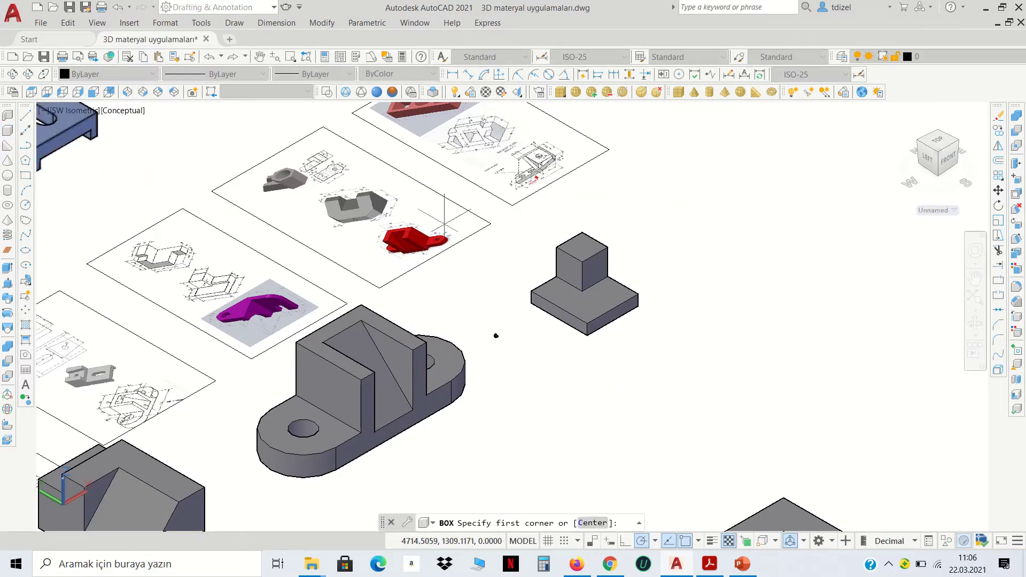
click(741, 340)
text(@20,30,)
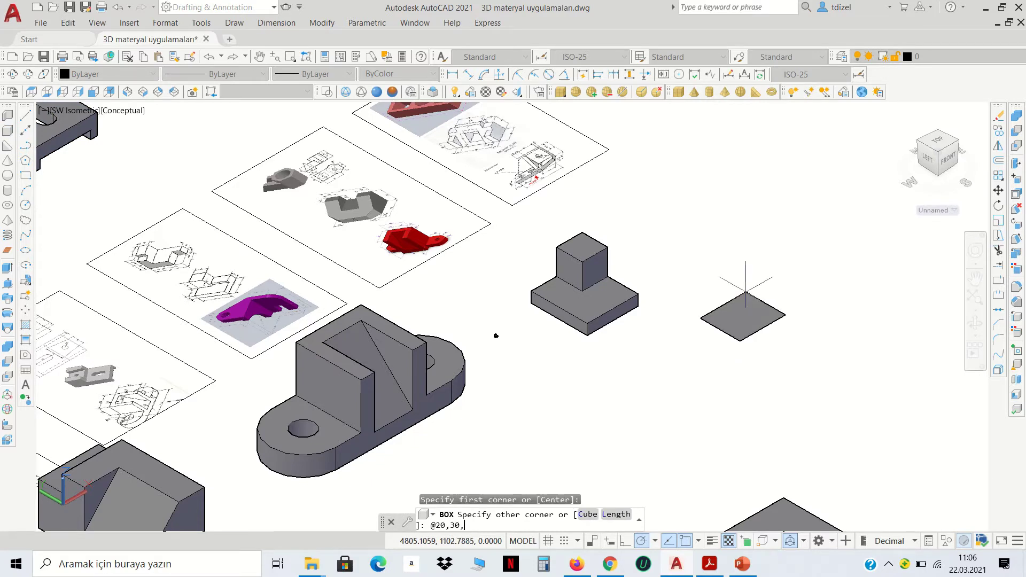
text(5)
key(Return)
- Move the small box onto the base's corner next to the cube
click(762, 341)
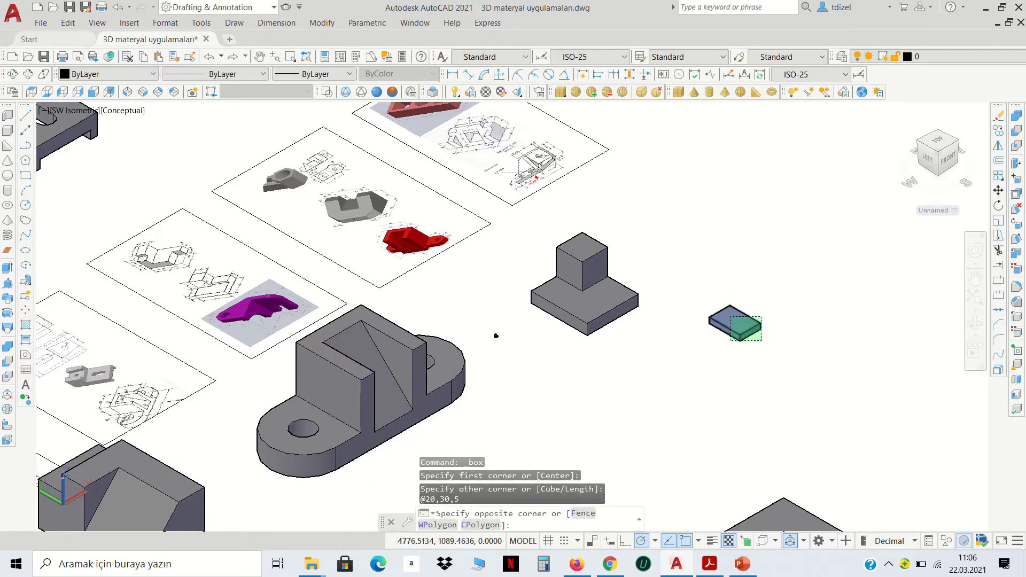
click(731, 317)
click(998, 190)
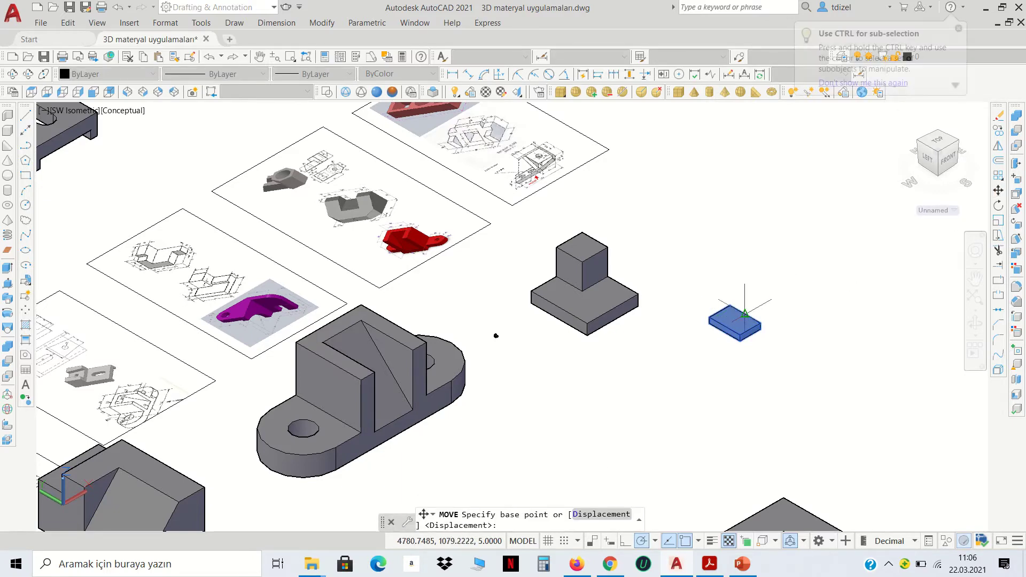
scroll(745, 311, up, 3)
click(777, 345)
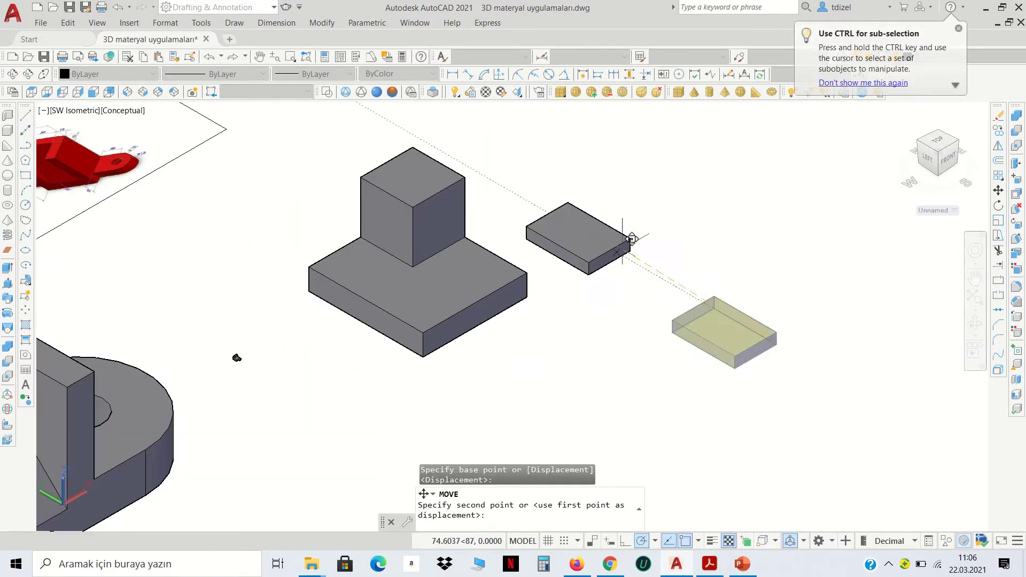
click(526, 273)
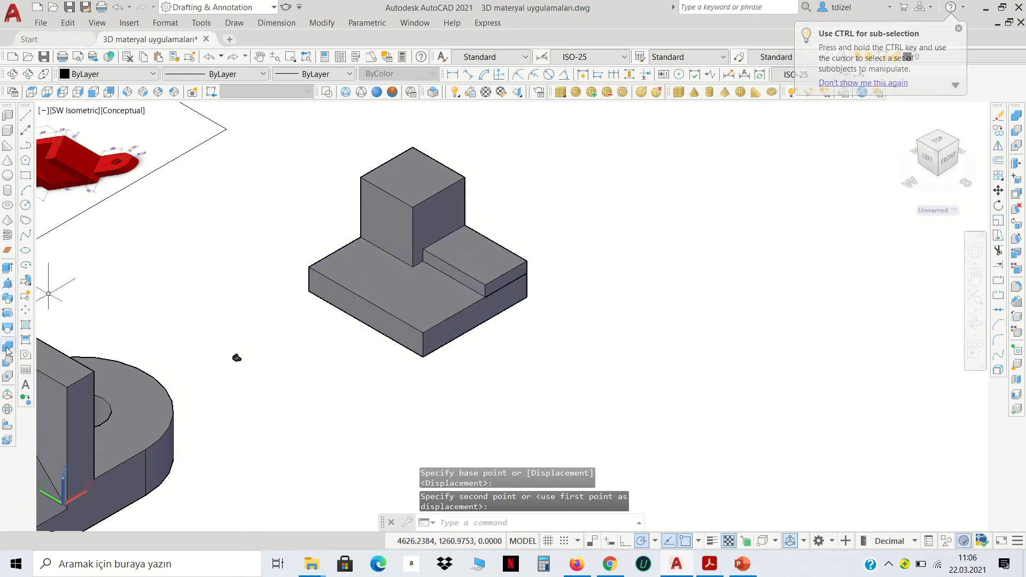
- Union the base, cube and small step into one solid
click(8, 283)
click(608, 344)
click(367, 148)
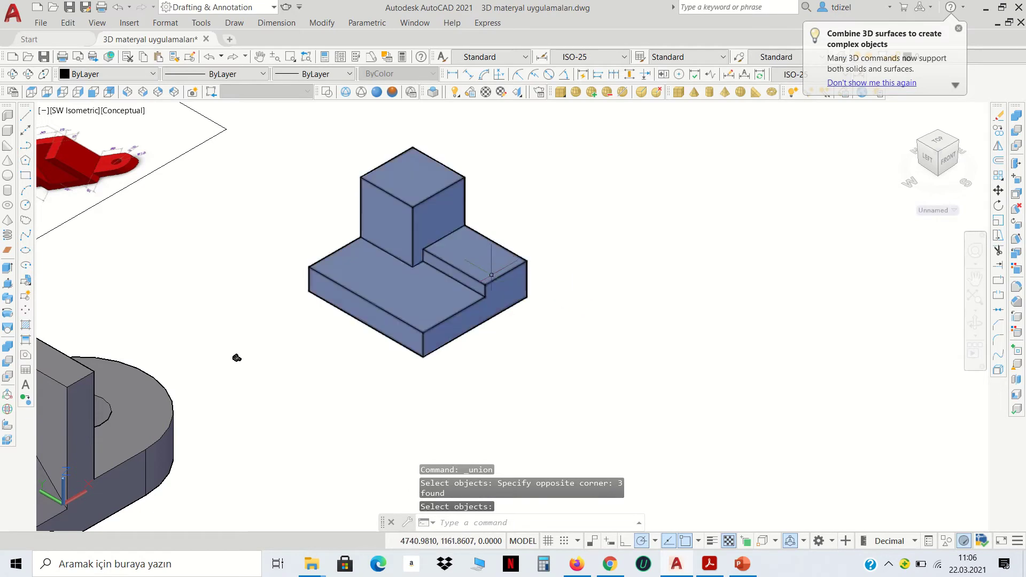
key(Return)
key(Escape)
key(Escape)
scroll(383, 325, down, 2)
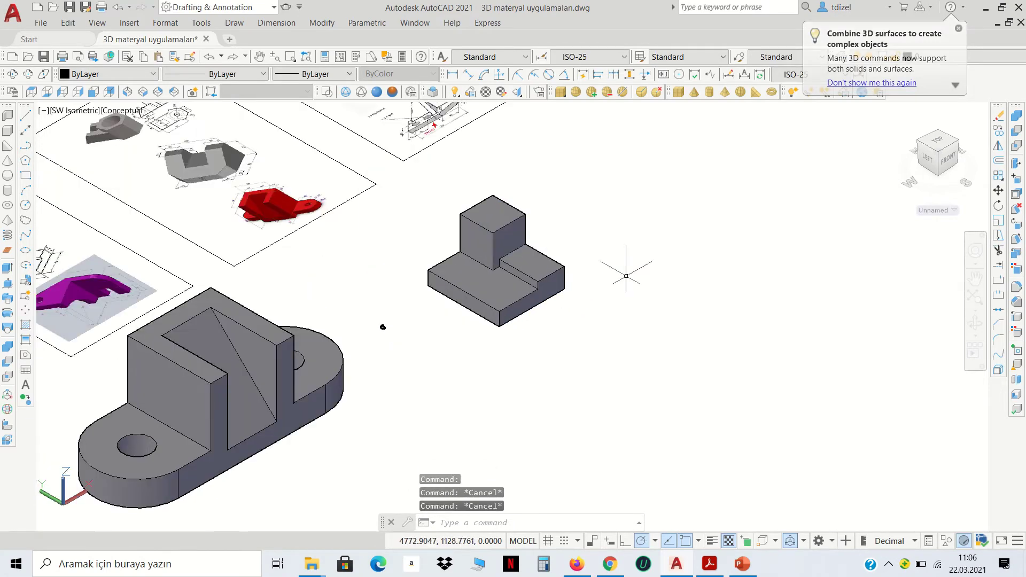
middle_drag(383, 326, 553, 316)
middle_drag(228, 228, 277, 230)
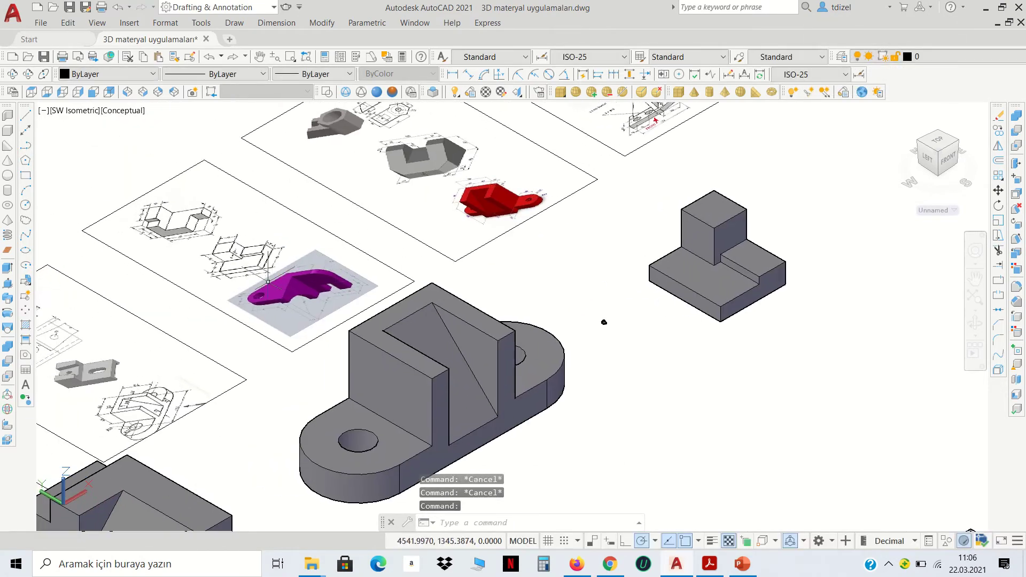
scroll(292, 317, up, 5)
scroll(292, 317, up, 2)
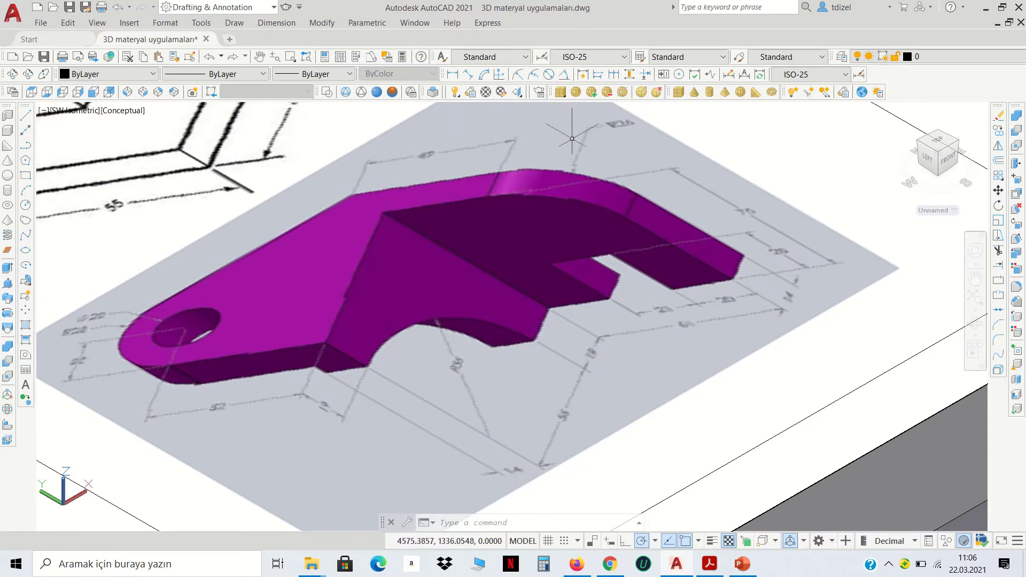
scroll(541, 175, down, 1)
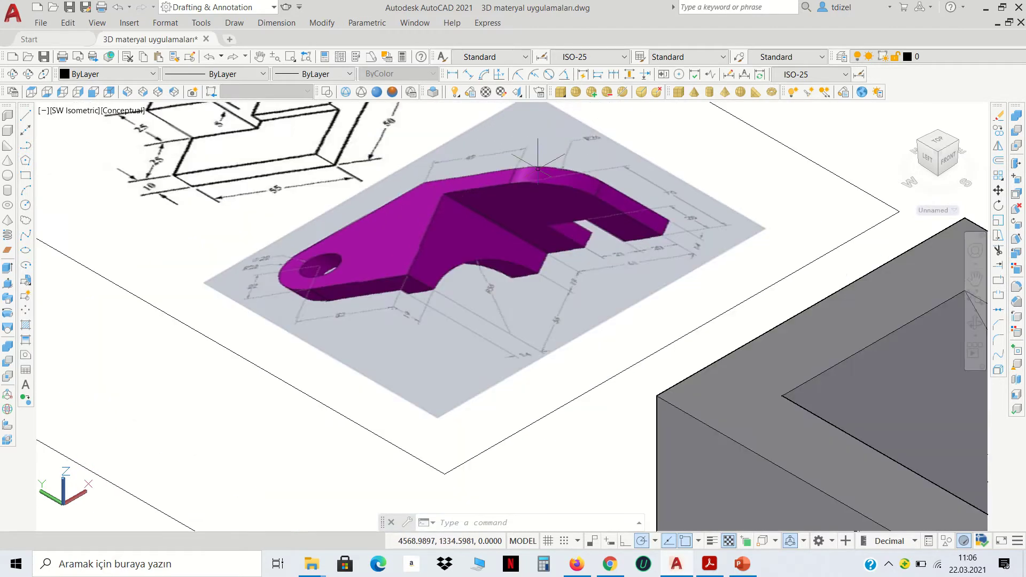
scroll(540, 175, down, 5)
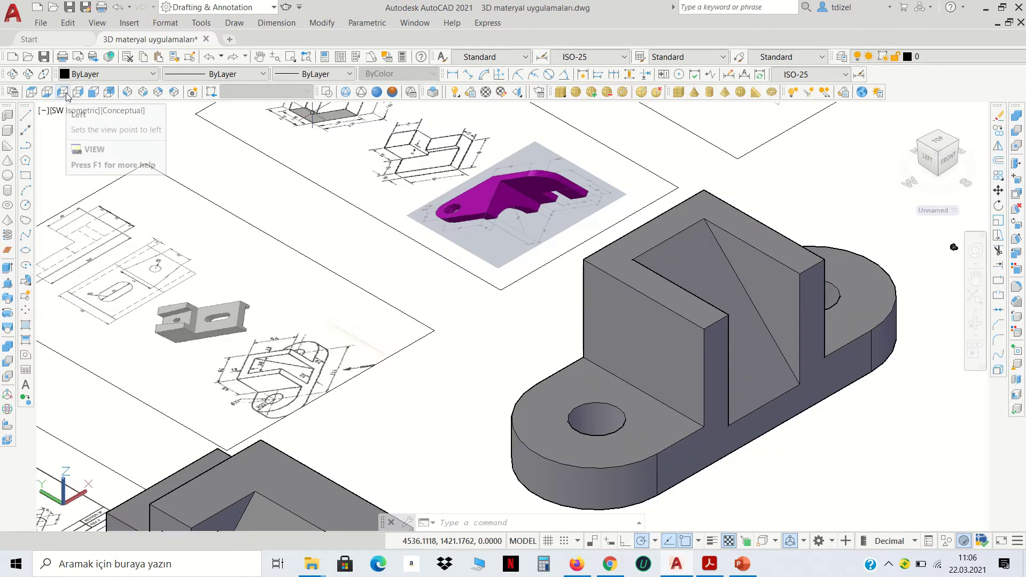
- In Left view, draw a 75-unit horizontal line above the parts, then return to Top view
click(63, 92)
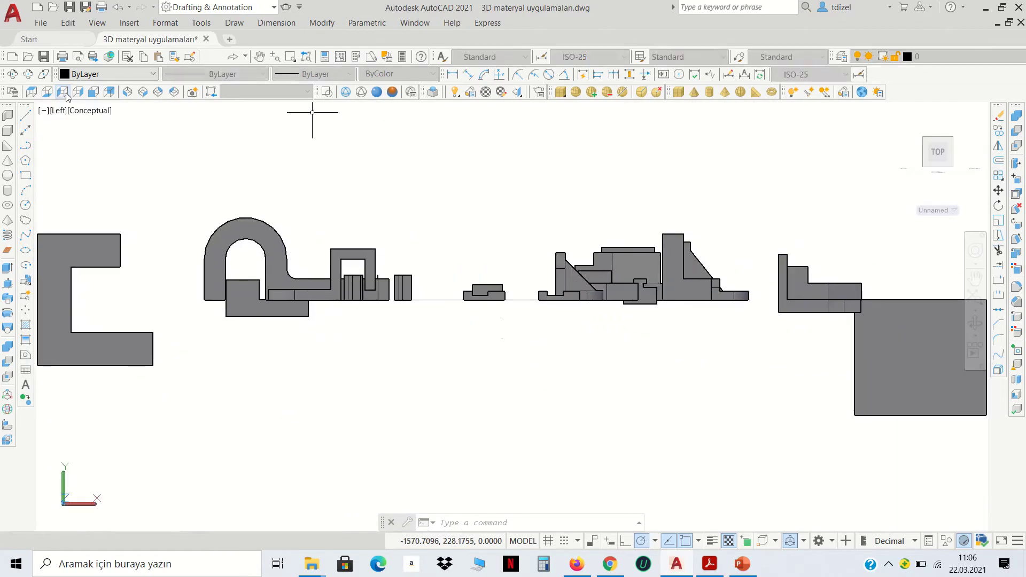
click(27, 117)
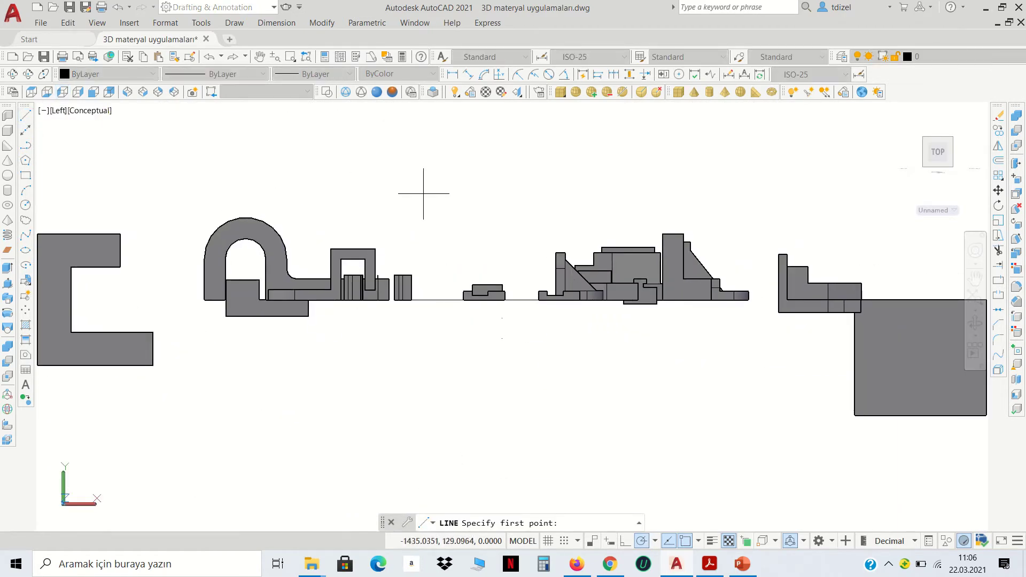
click(473, 131)
text(75)
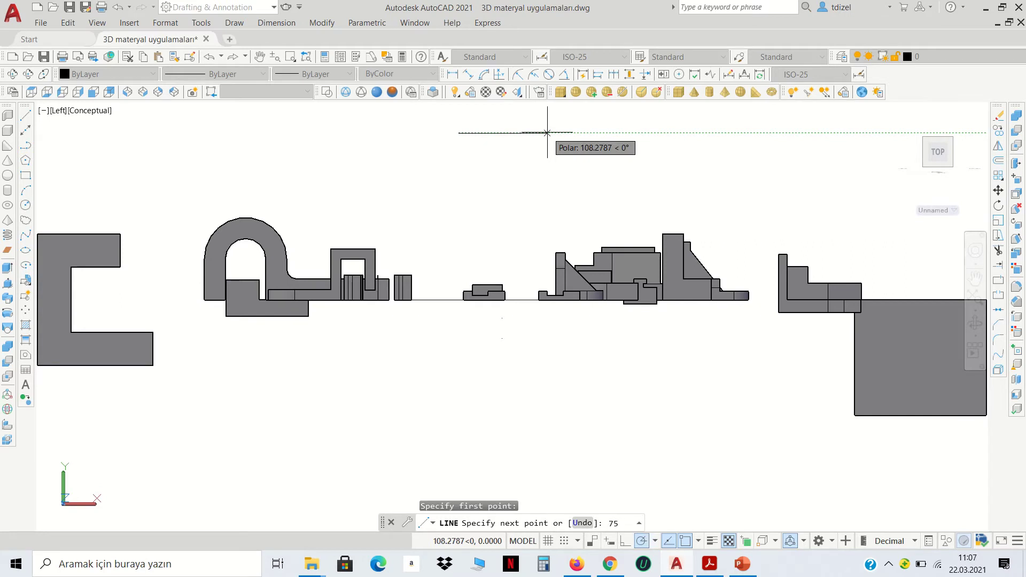
key(Return)
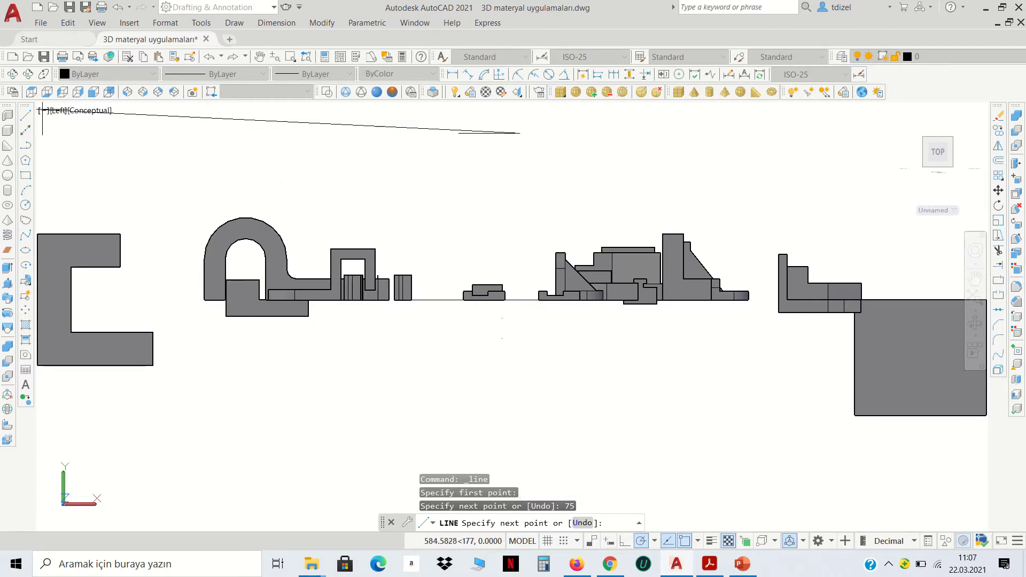
click(30, 93)
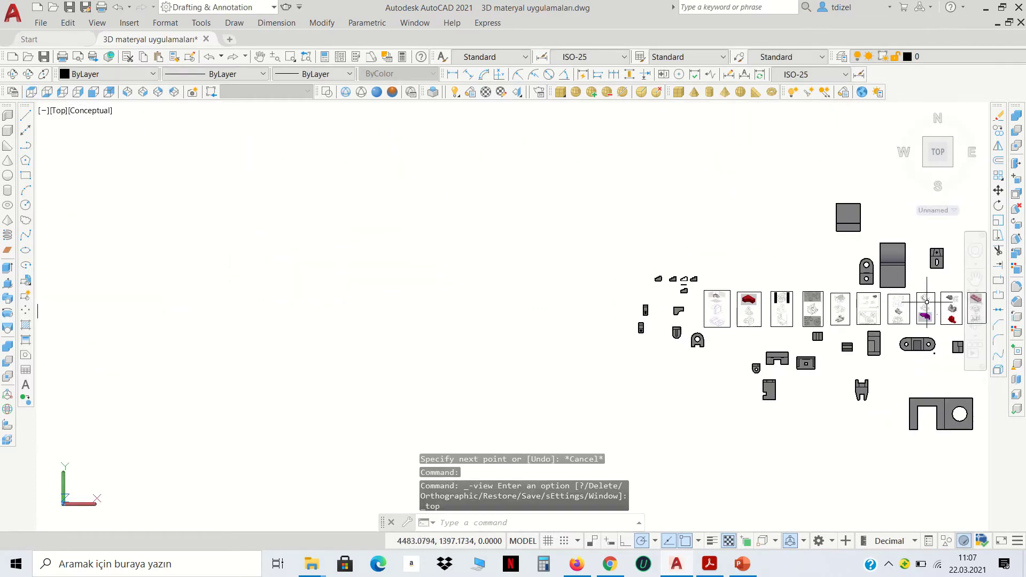
scroll(848, 378, up, 3)
scroll(848, 378, up, 3)
scroll(826, 416, up, 3)
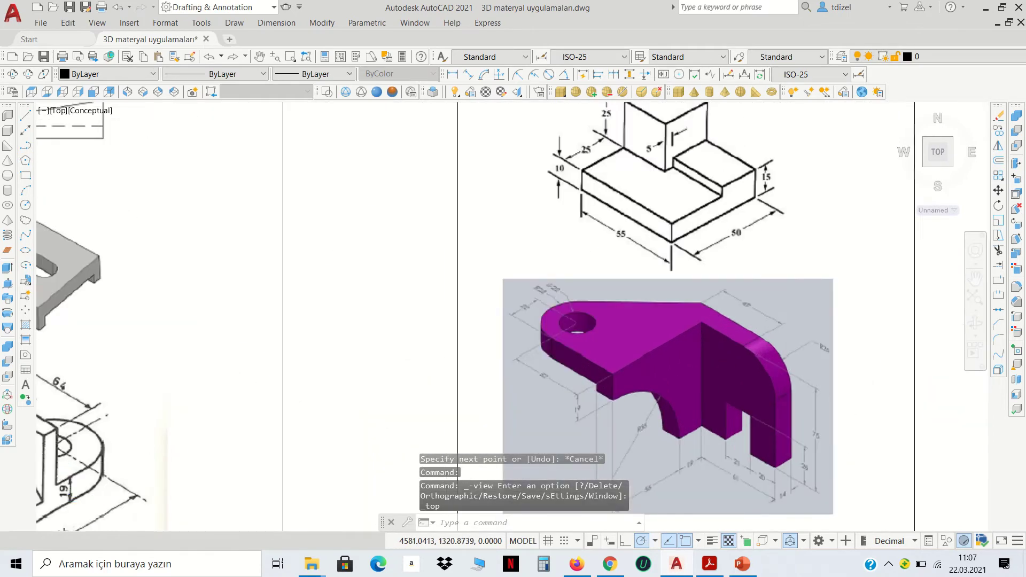
scroll(826, 416, up, 3)
middle_drag(827, 416, 796, 302)
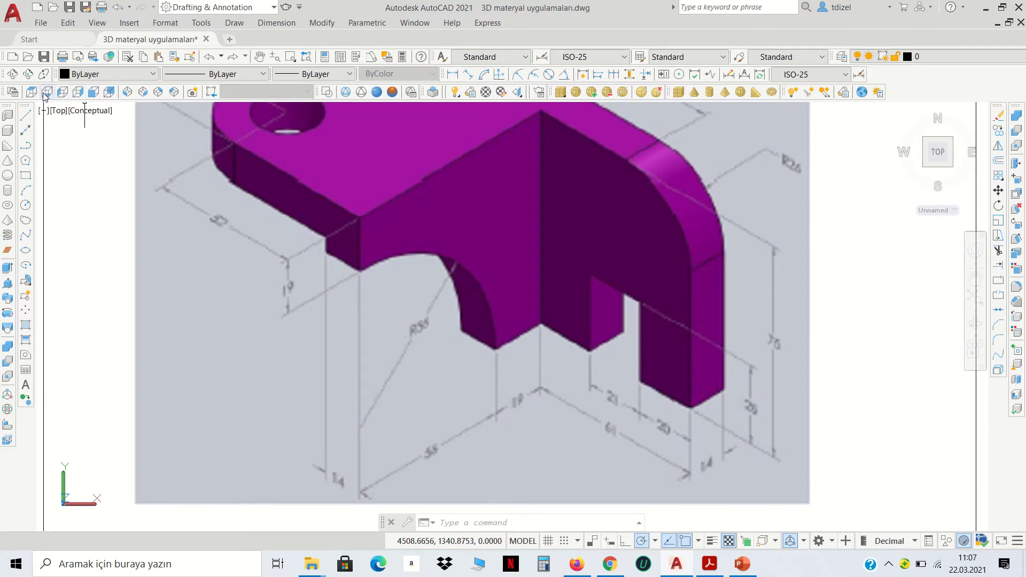
click(33, 94)
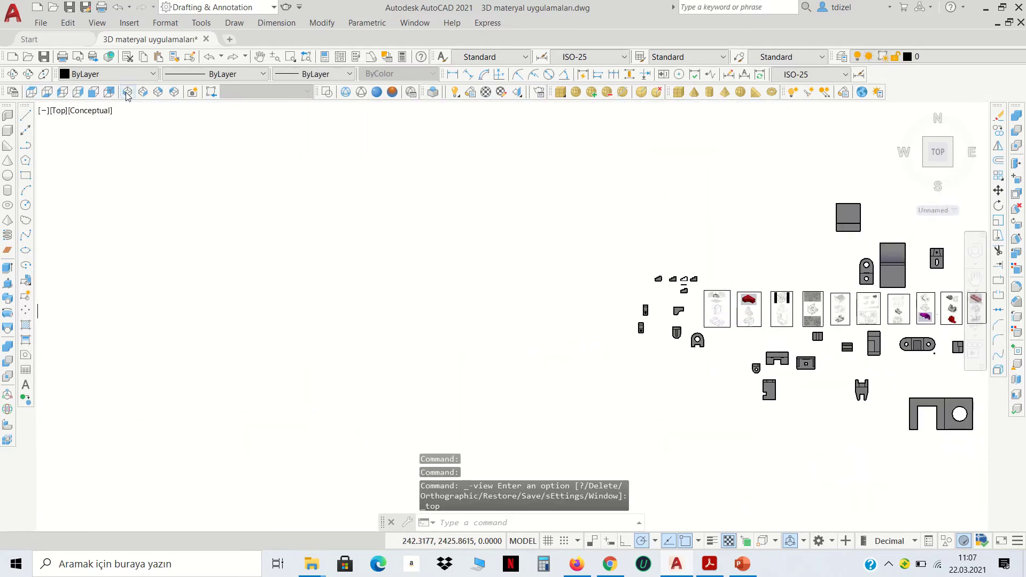
click(108, 94)
- In Left view, extend the 75-unit line with 75-unit edges into a closed square
click(62, 92)
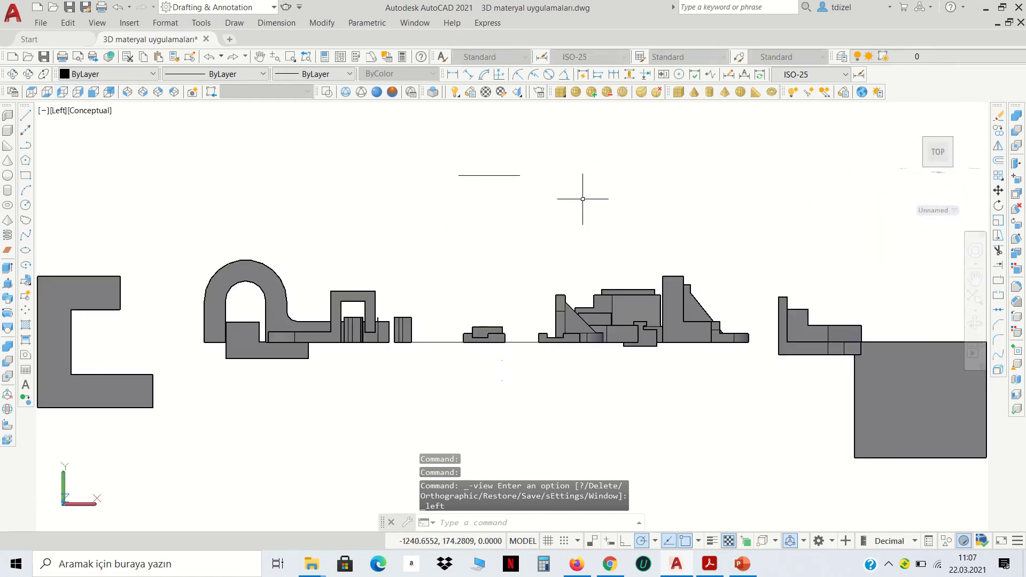
click(25, 115)
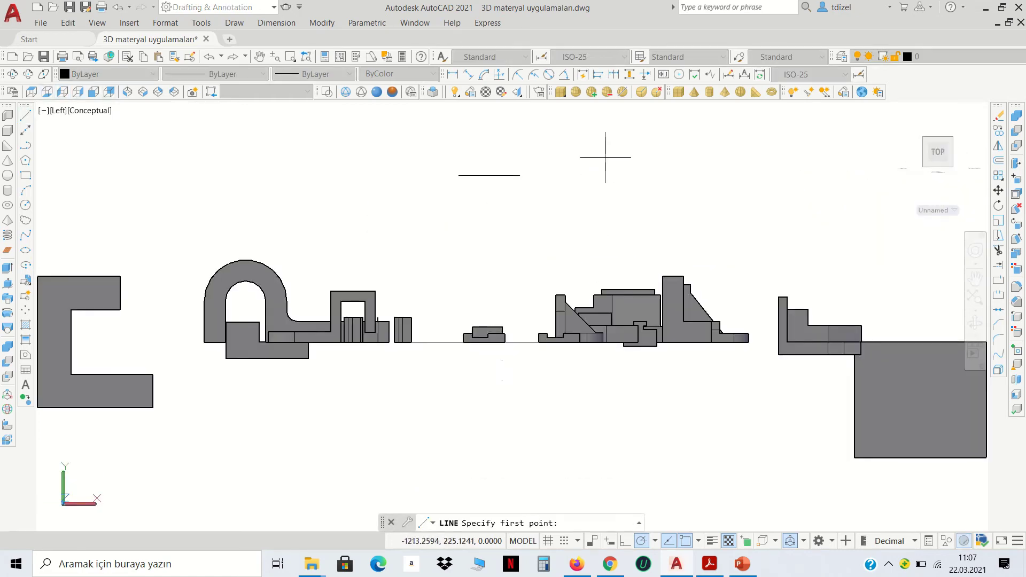
click(520, 175)
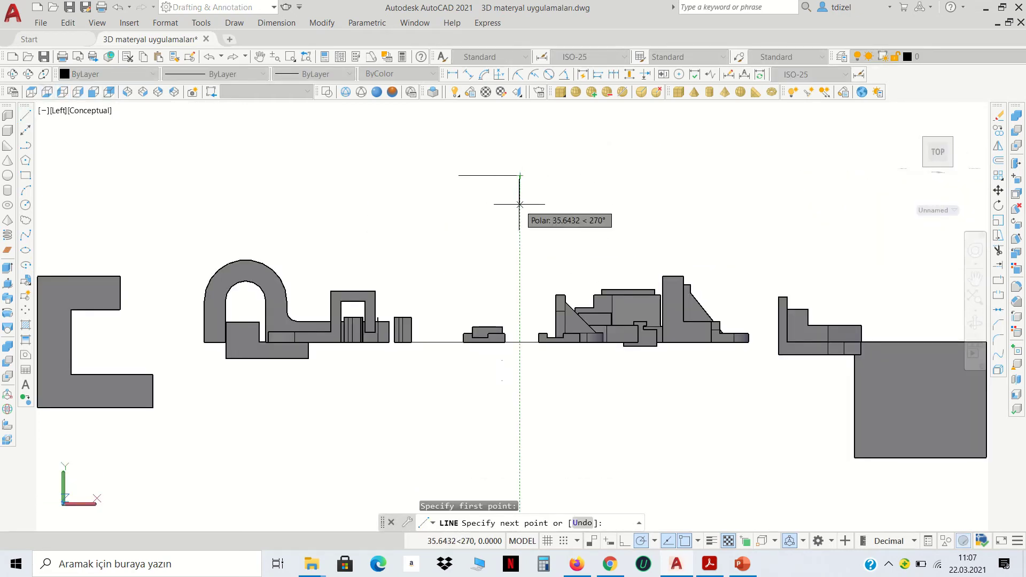
text(75)
key(Return)
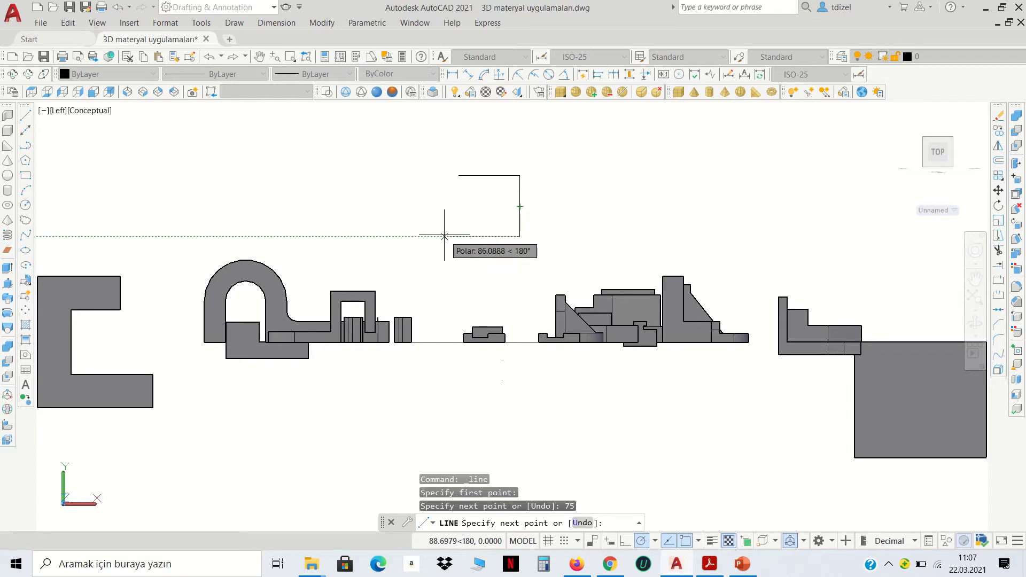
scroll(445, 236, up, 3)
text(7)
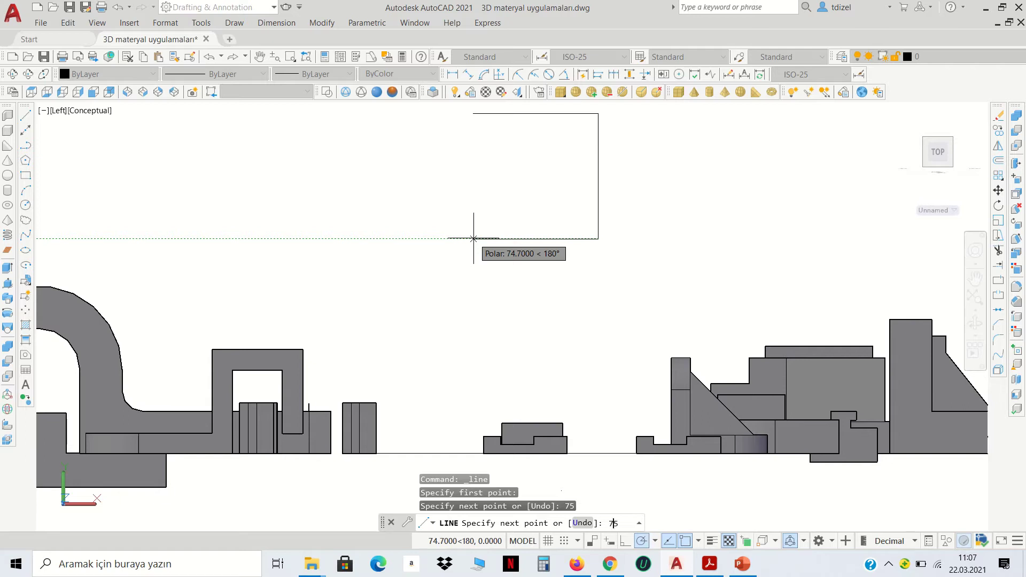
key(Return)
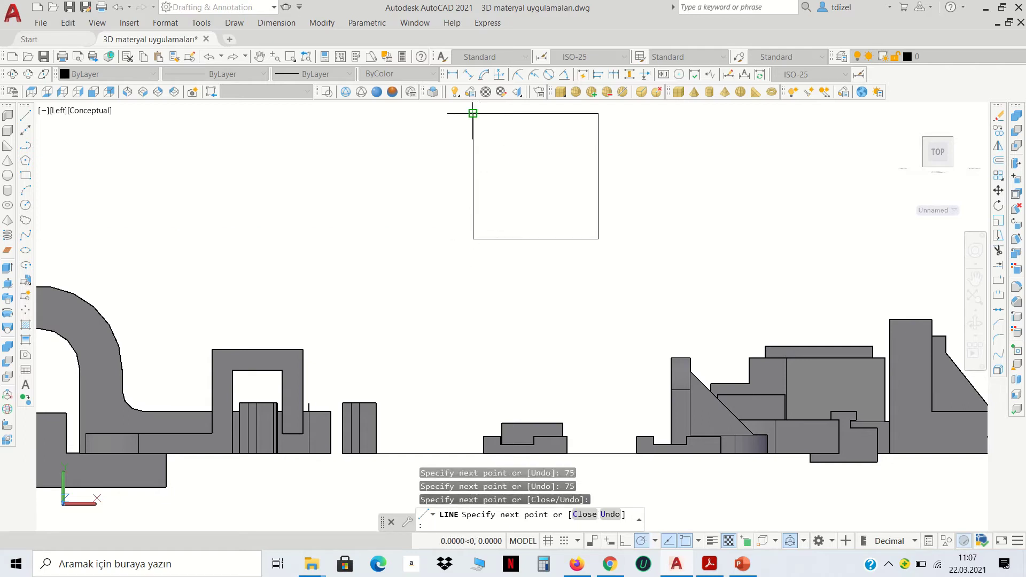
middle_drag(564, 195, 523, 248)
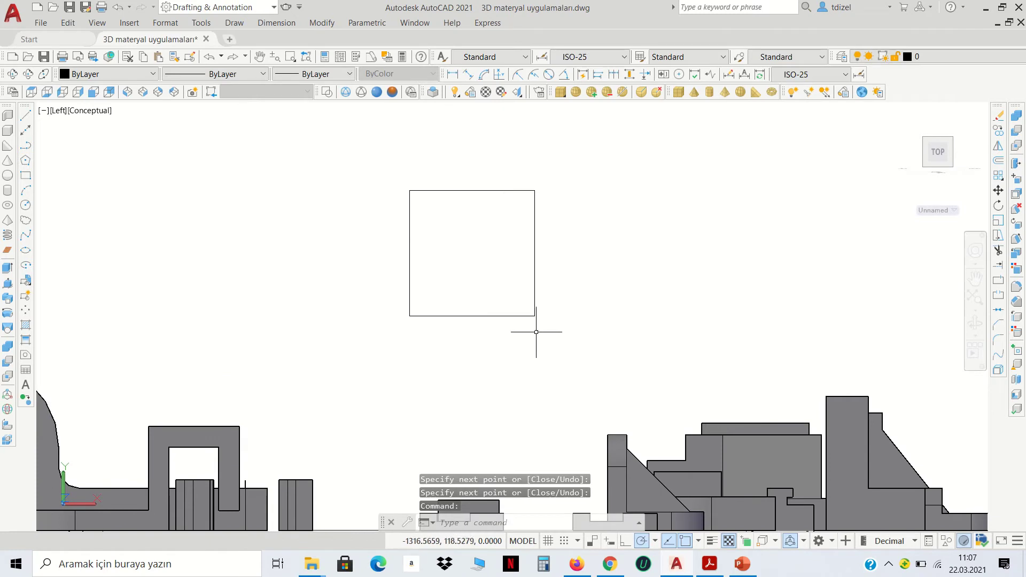
scroll(536, 331, up, 2)
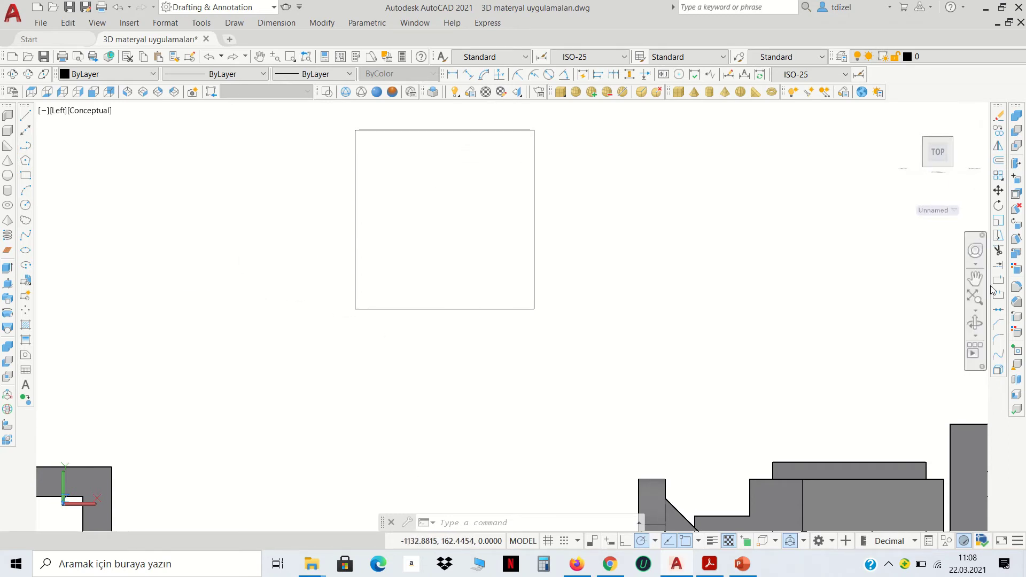
- Fillet the square's top and right edges with a radius of 26
click(998, 342)
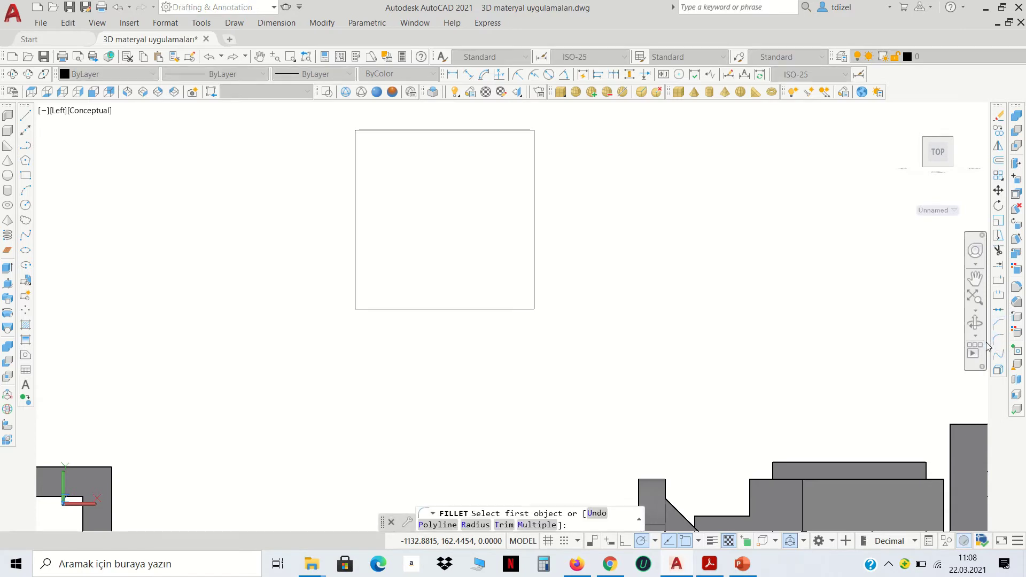
text(r)
key(Return)
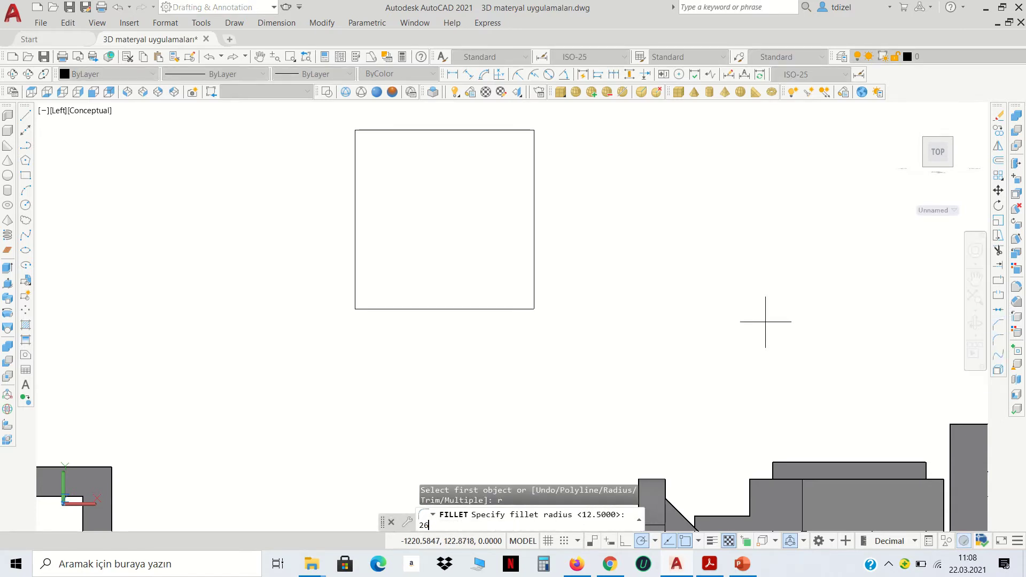
text(26)
key(Return)
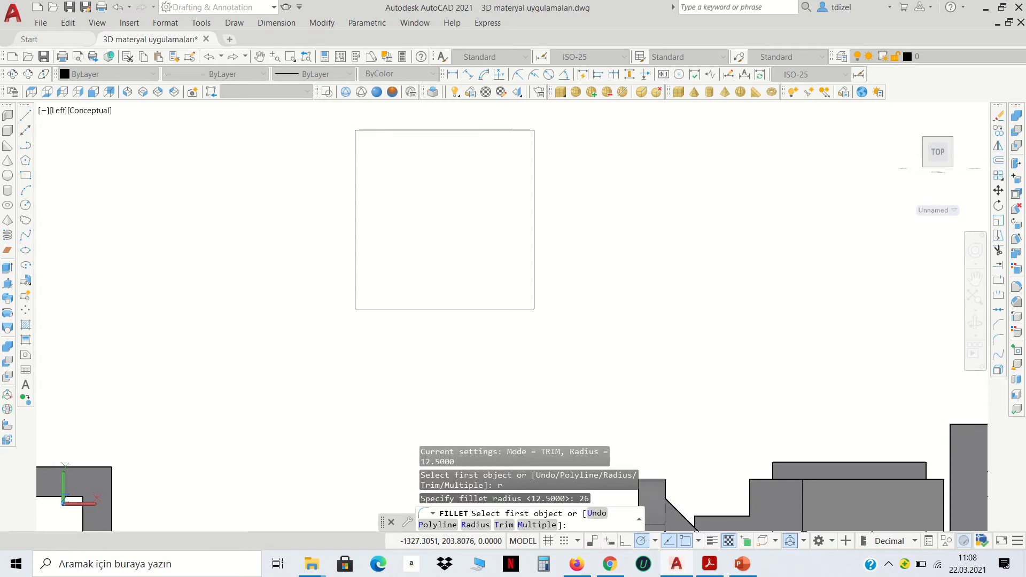
click(511, 127)
click(535, 156)
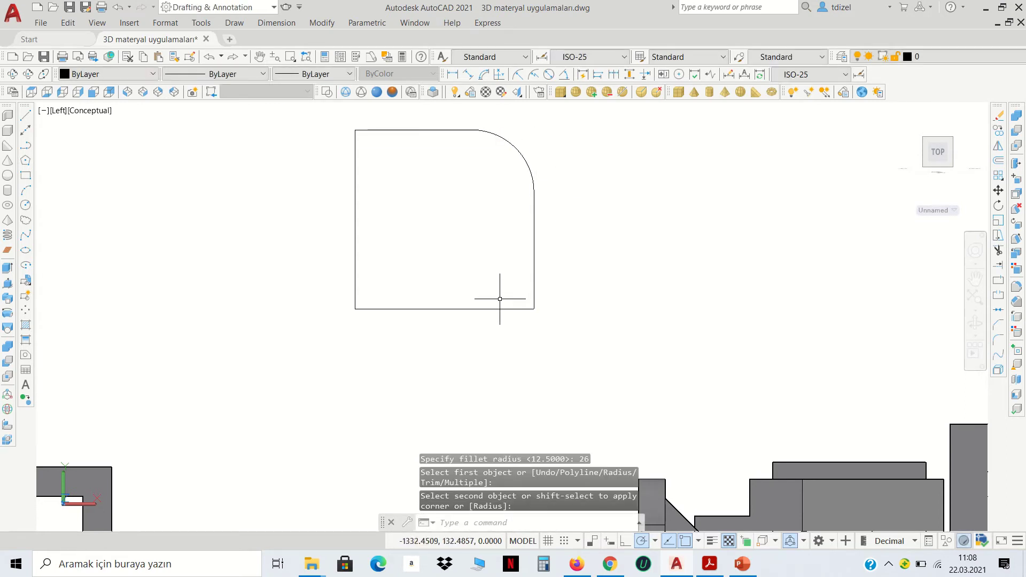
scroll(507, 286, down, 3)
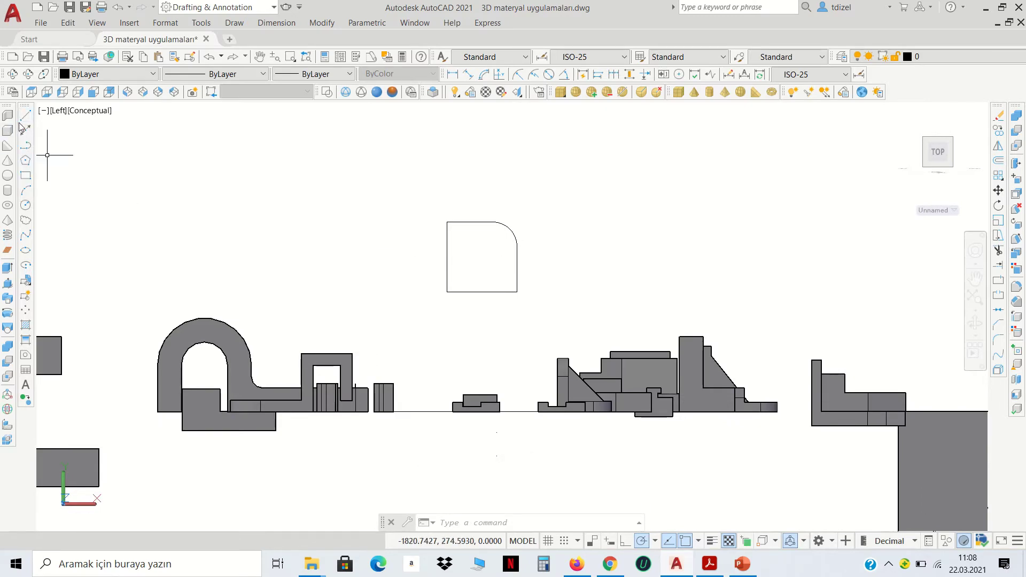
click(33, 94)
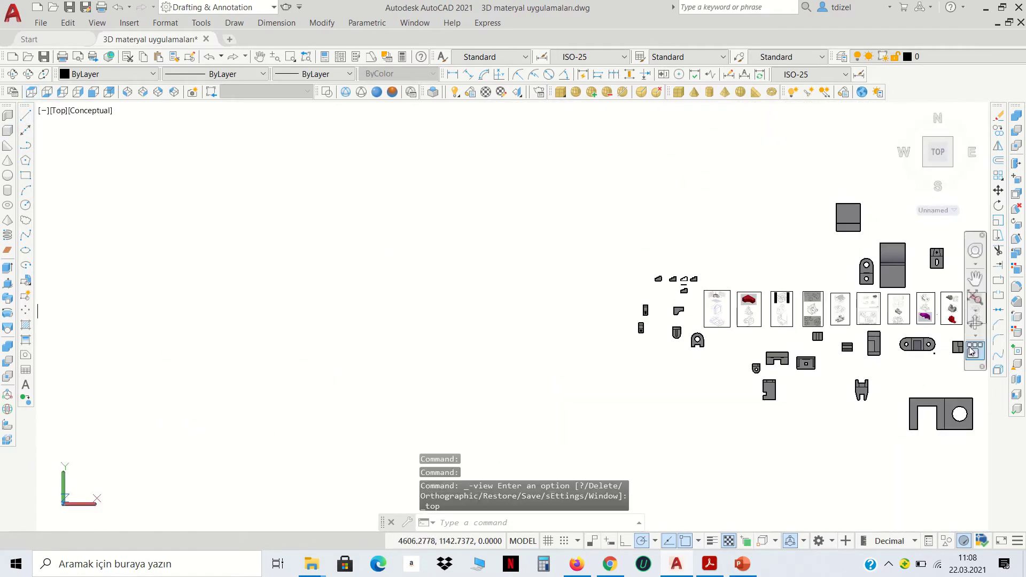
scroll(925, 313, up, 3)
scroll(925, 313, up, 2)
scroll(925, 312, up, 2)
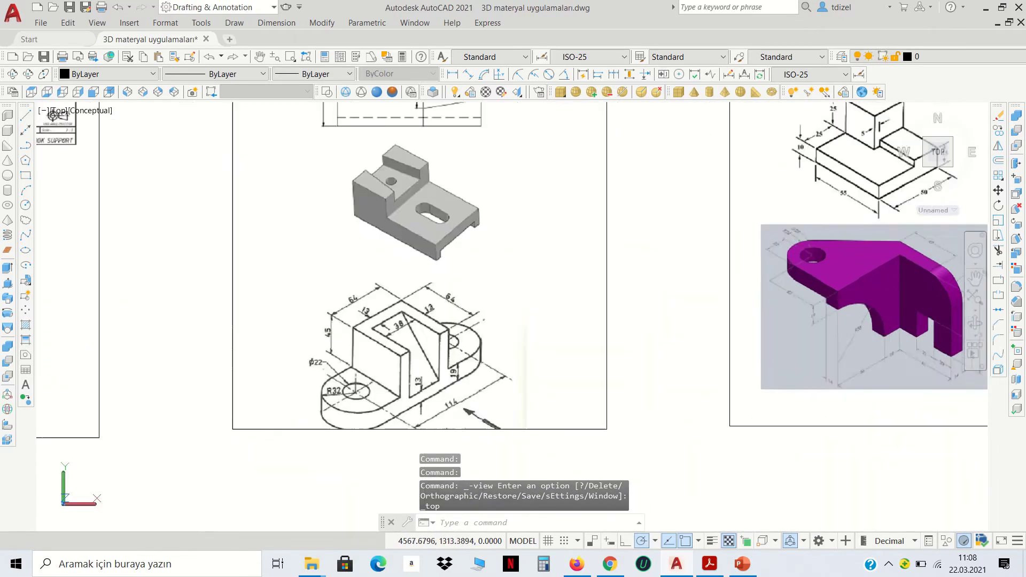
scroll(926, 312, up, 1)
scroll(726, 355, up, 2)
scroll(695, 369, up, 2)
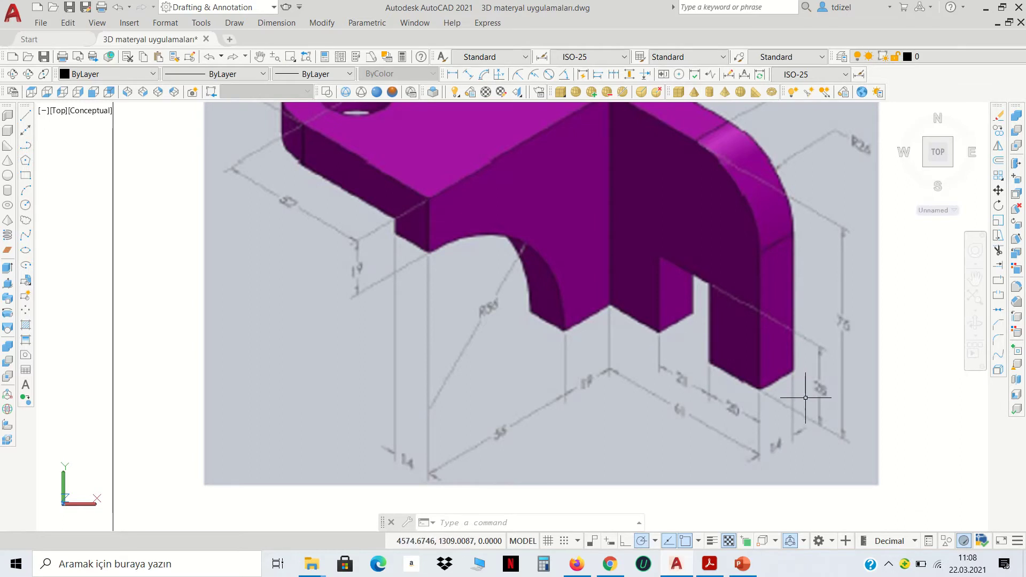
scroll(826, 380, up, 3)
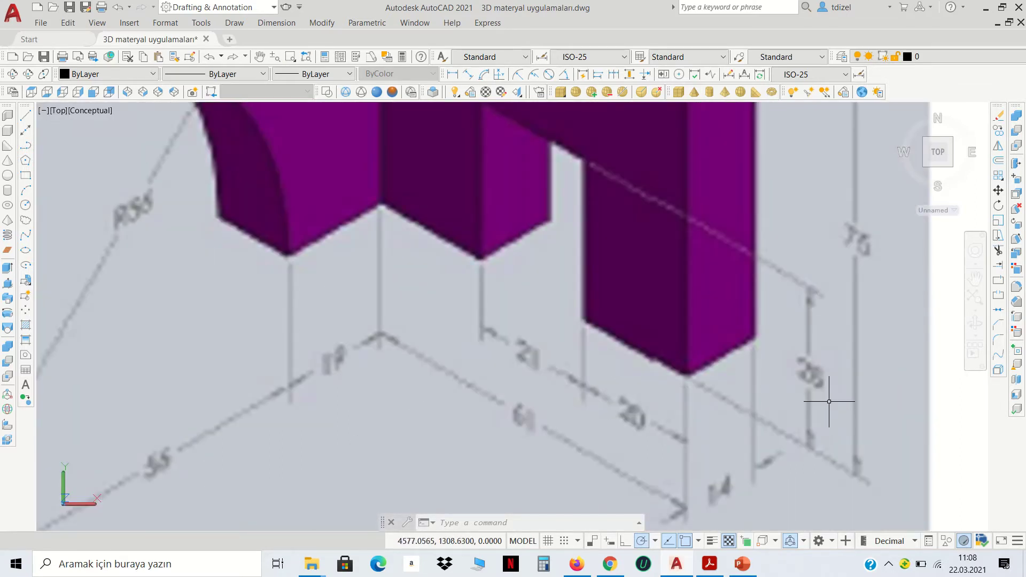
scroll(829, 401, down, 5)
scroll(829, 401, down, 2)
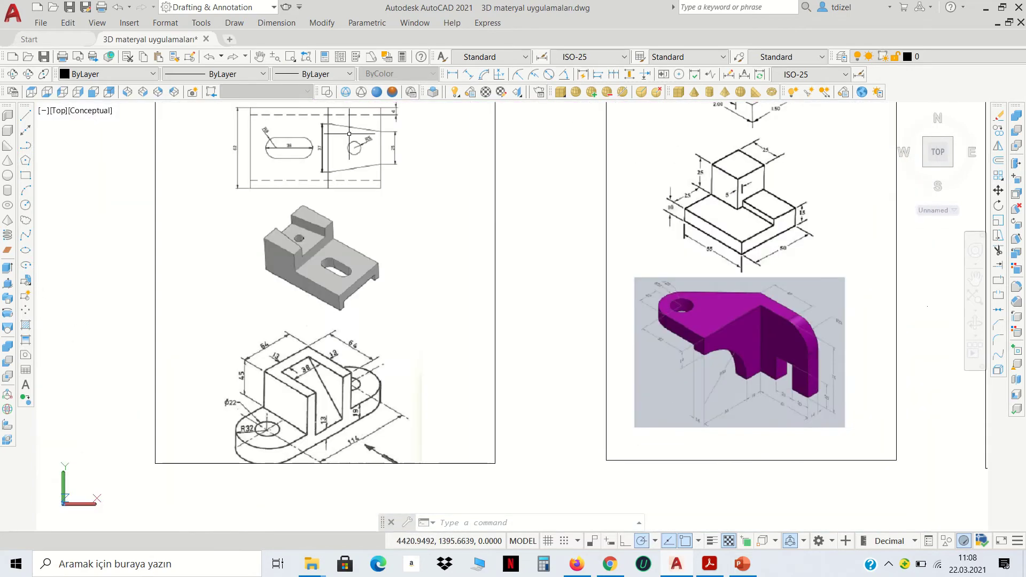
click(63, 96)
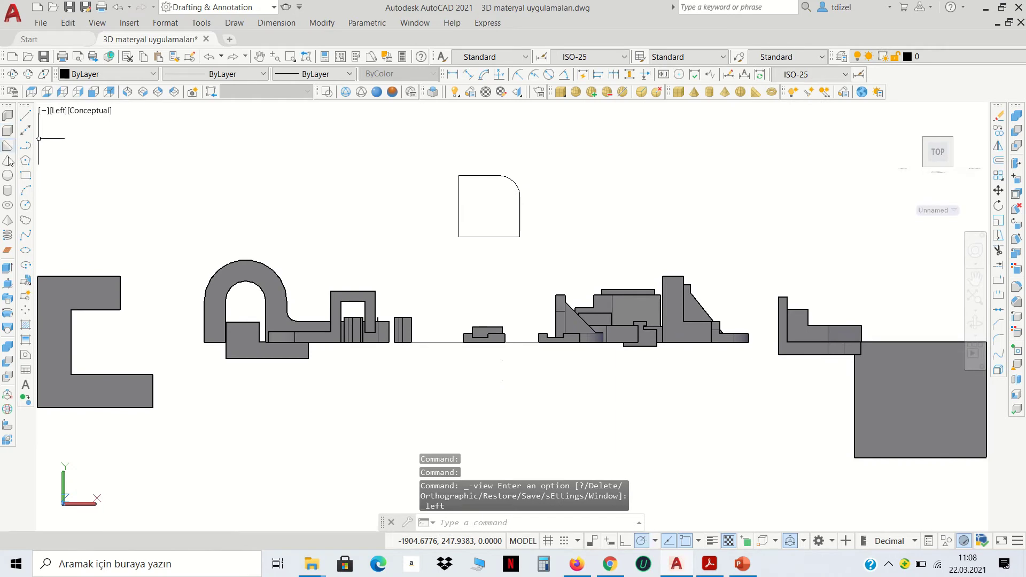
- Draw a 21 × 28 rectangle near the rounded outline
click(24, 177)
click(575, 234)
text(@21,28)
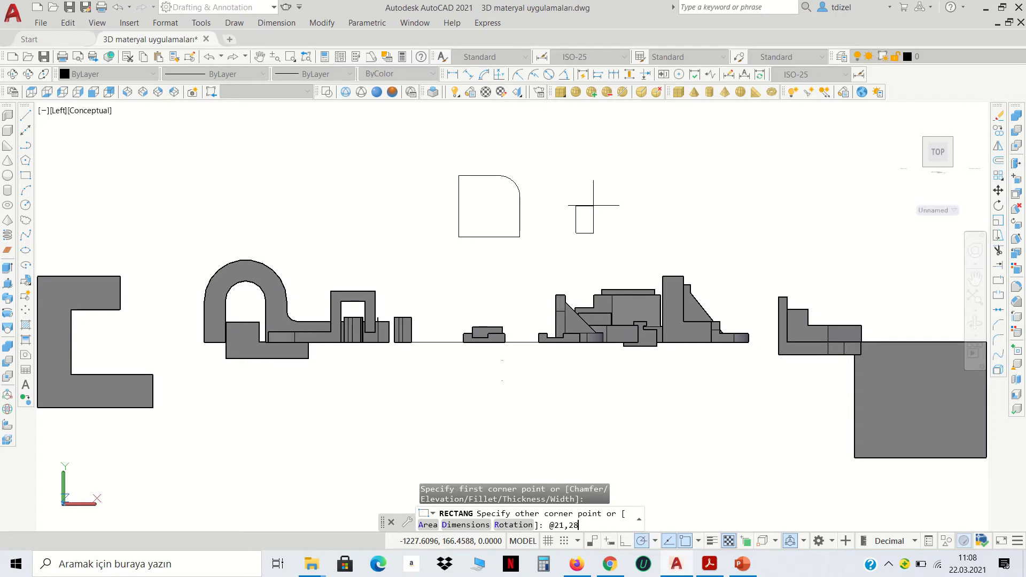
key(Return)
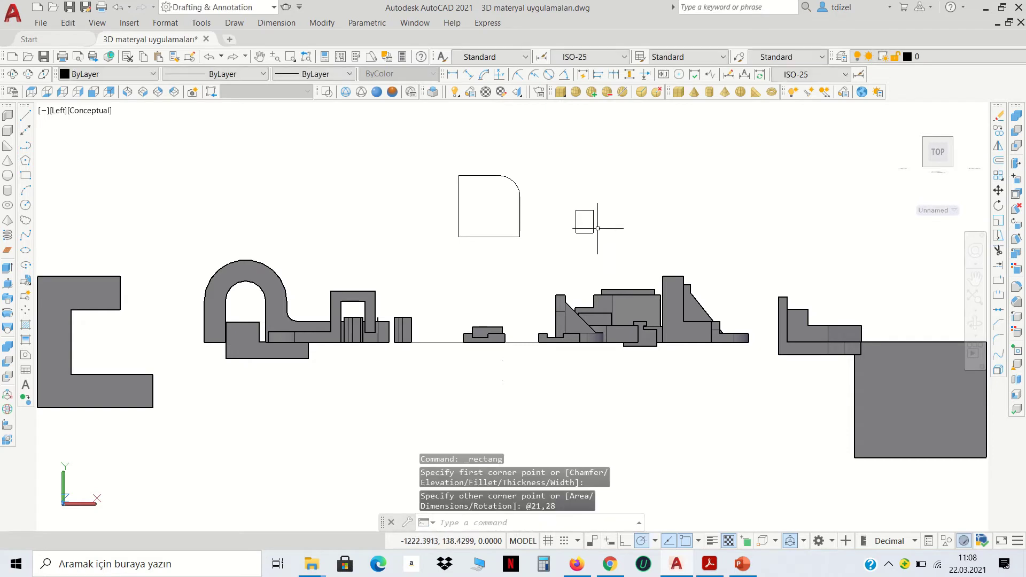
scroll(563, 195, up, 4)
- Move the rectangle 20 units onto the outline's bottom edge, then select both together
click(652, 305)
click(609, 278)
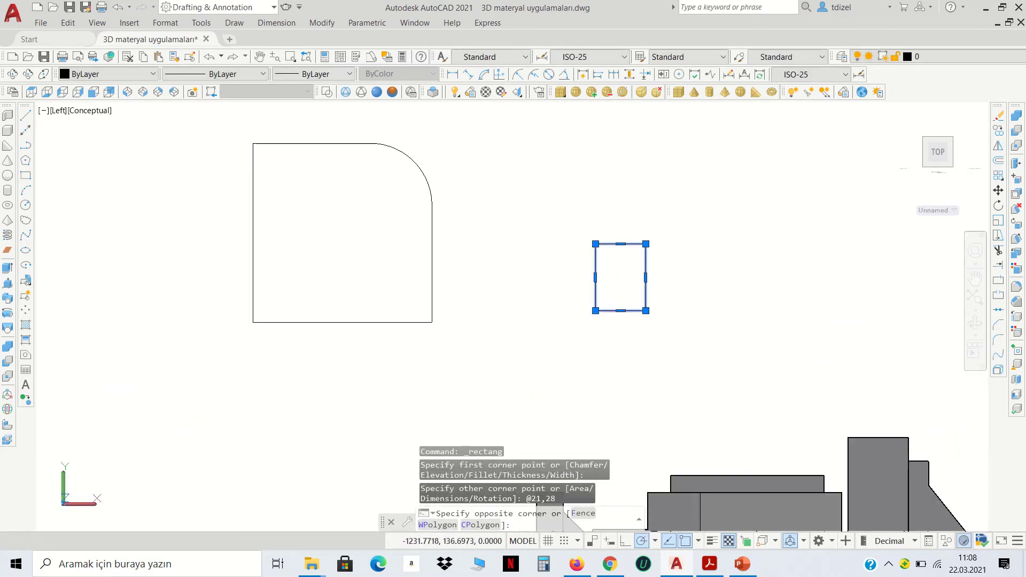
click(998, 192)
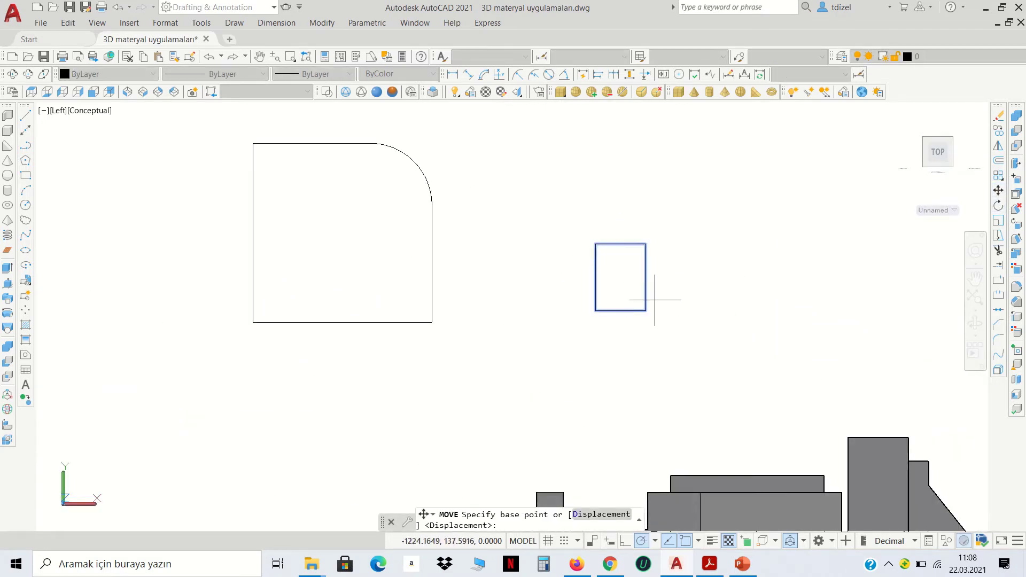
click(611, 310)
scroll(385, 319, up, 3)
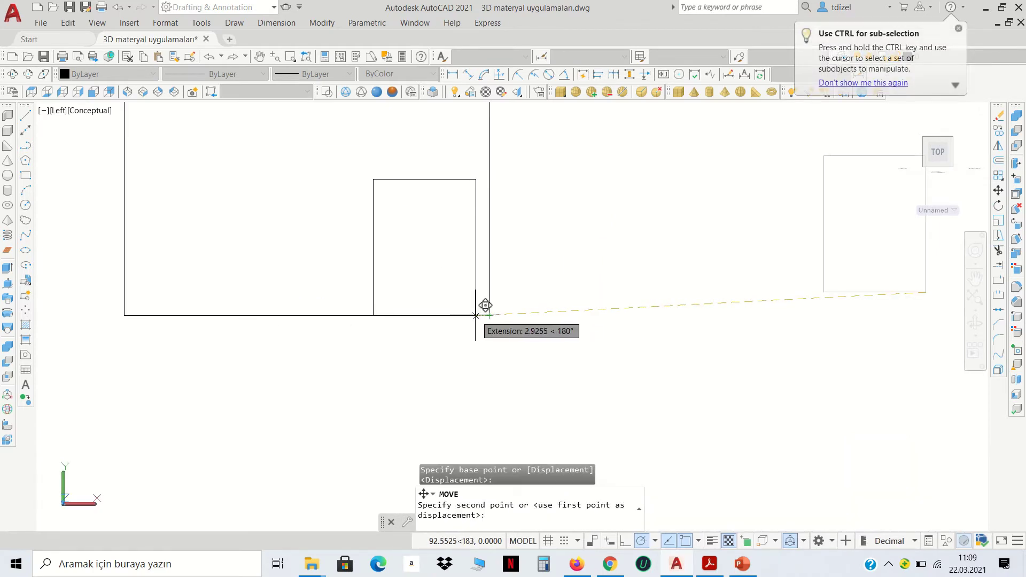
text(20)
key(Return)
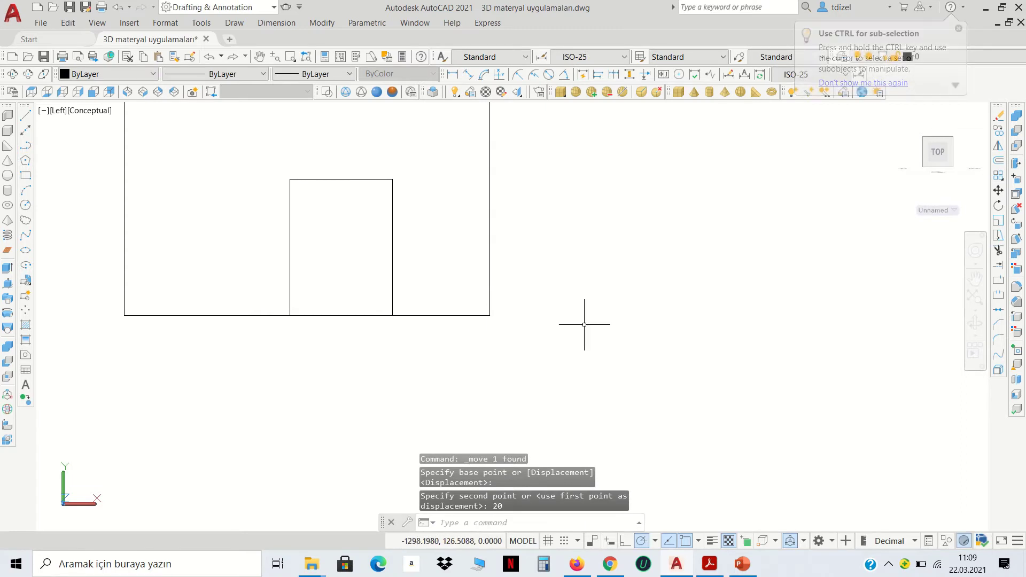
scroll(590, 328, down, 2)
scroll(590, 327, down, 2)
click(593, 347)
click(327, 119)
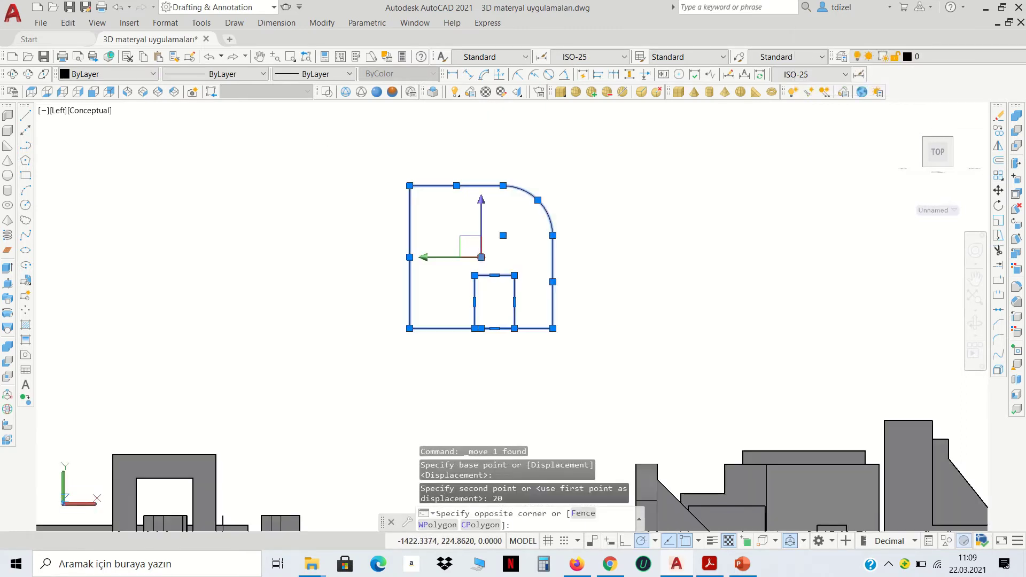
- Trim the bottom edge inside the rectangle to cut the notch
click(998, 251)
click(502, 329)
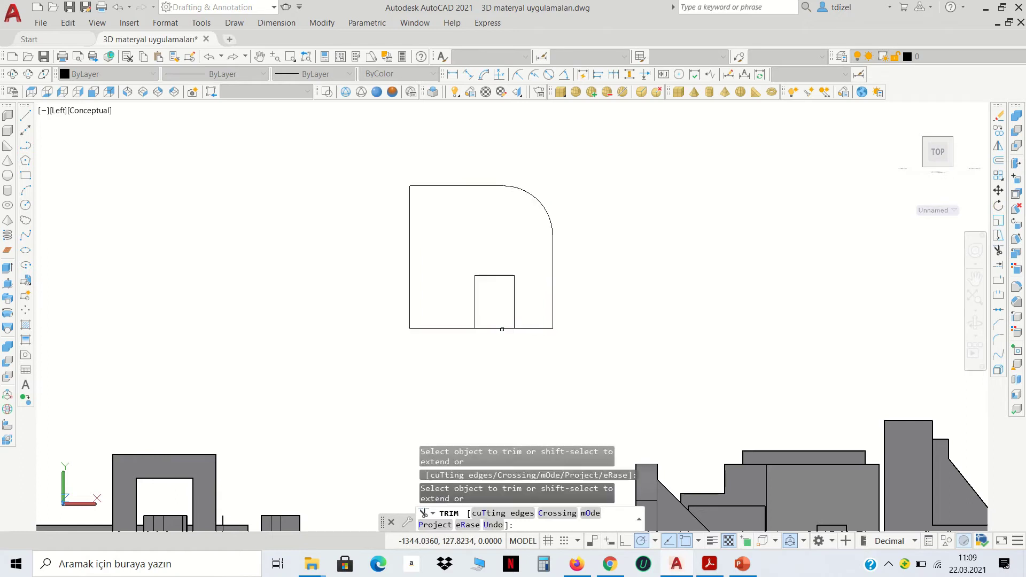
key(Return)
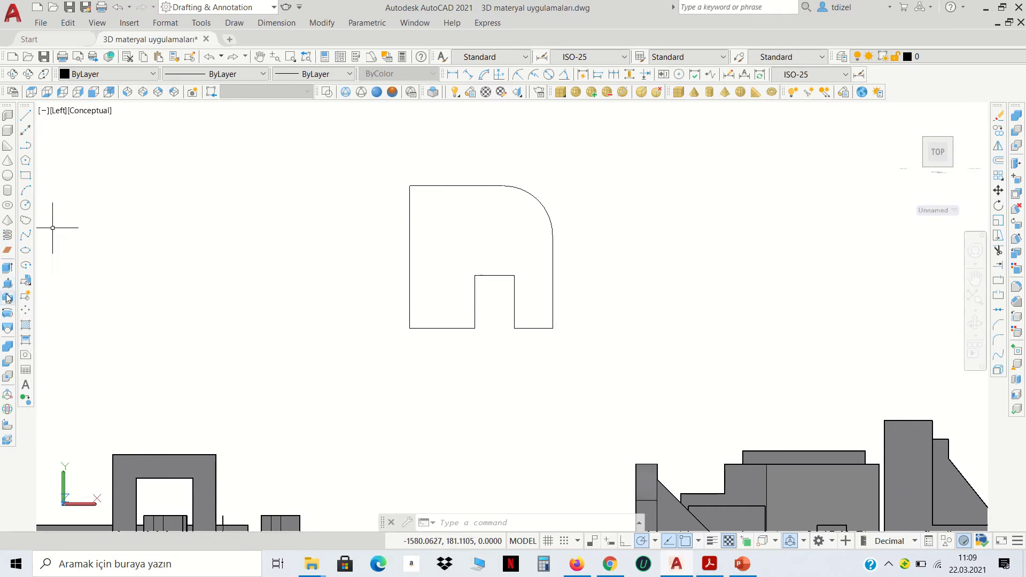
- Convert the whole notched outline into a single region
click(25, 356)
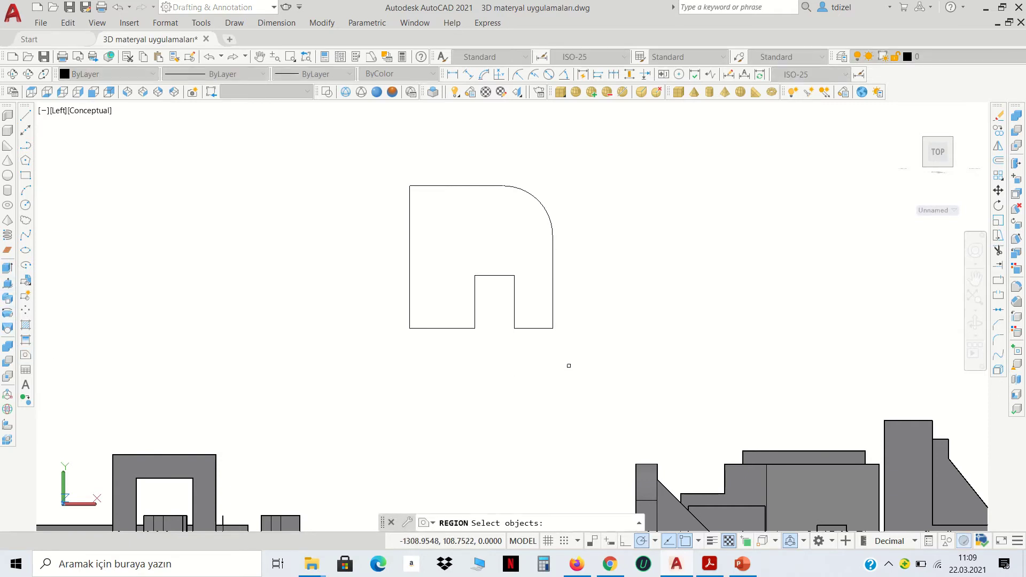
click(595, 364)
click(372, 155)
key(Return)
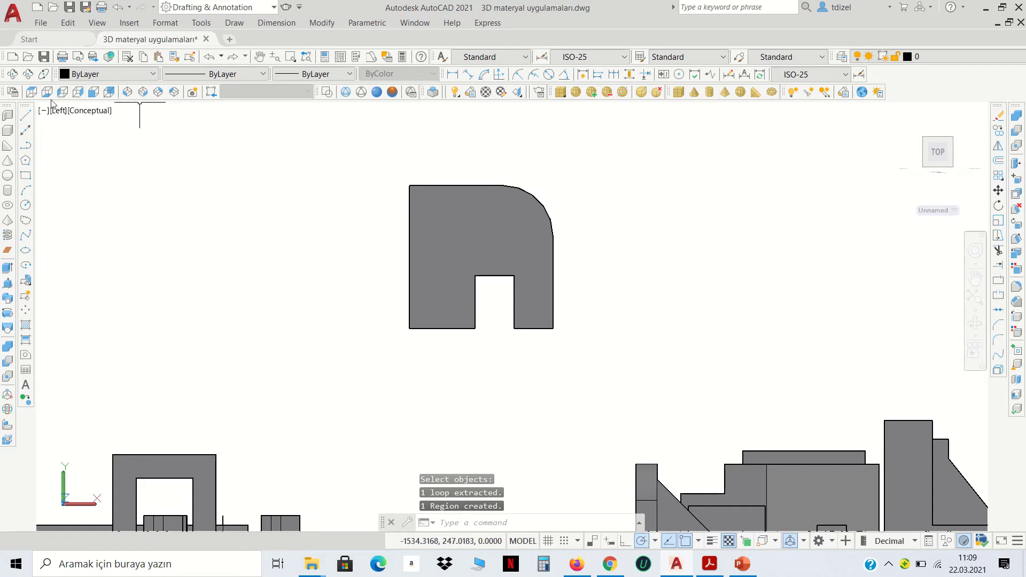
click(31, 92)
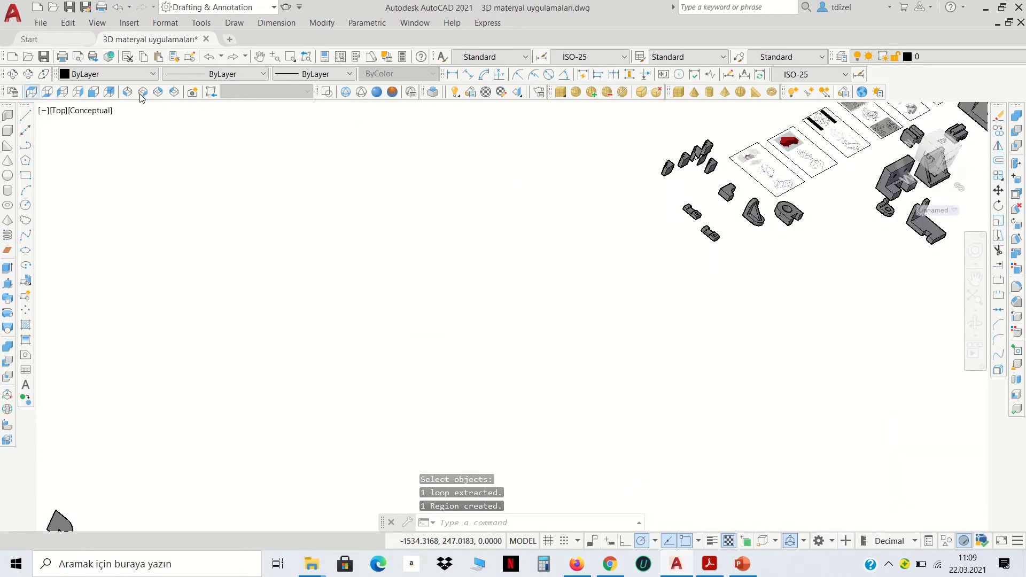
- Switch to SW Isometric view and select the notched region
click(127, 92)
click(192, 470)
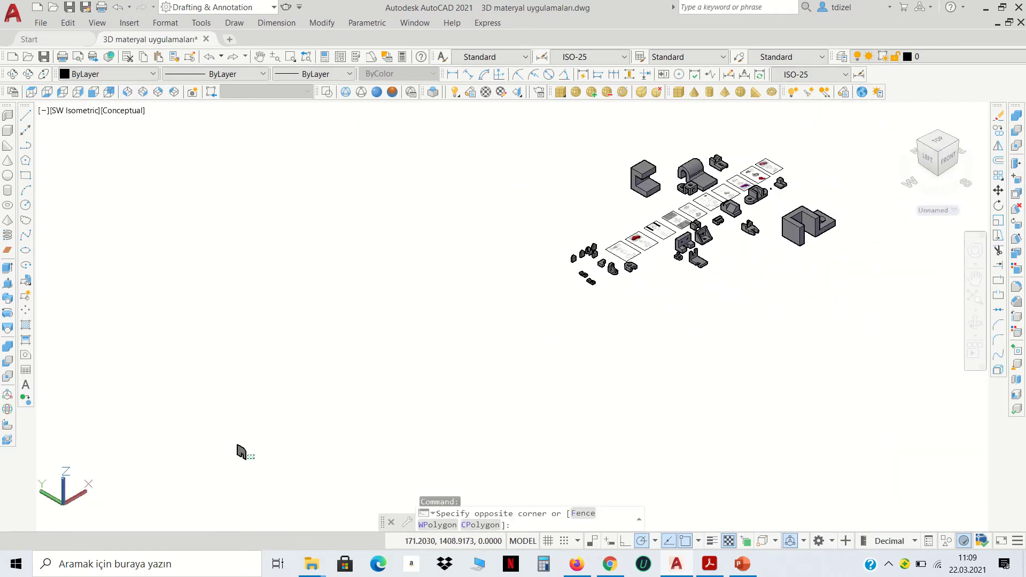
click(394, 332)
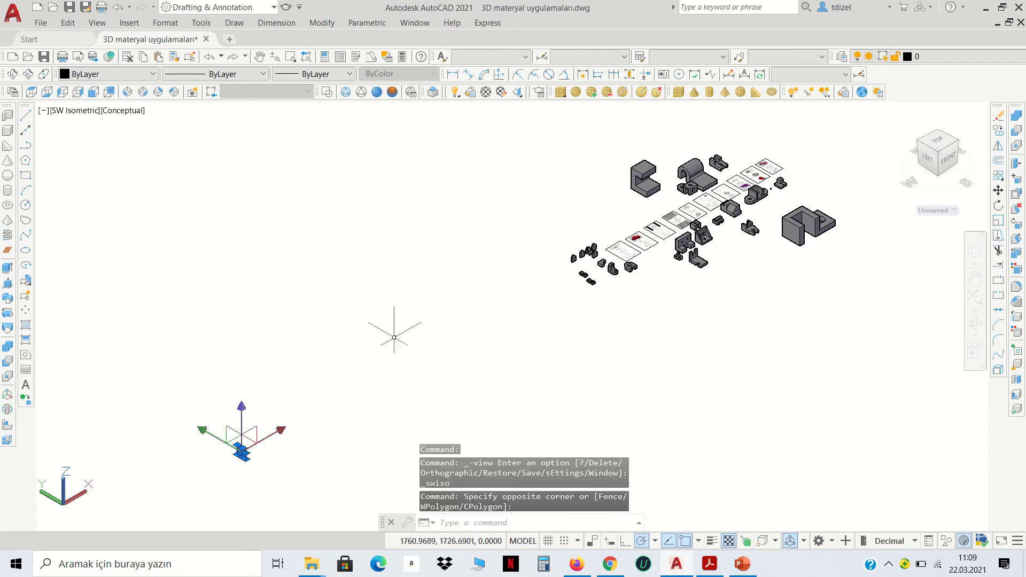
- Move the notched region to stand beside the stepped block
click(998, 193)
click(242, 453)
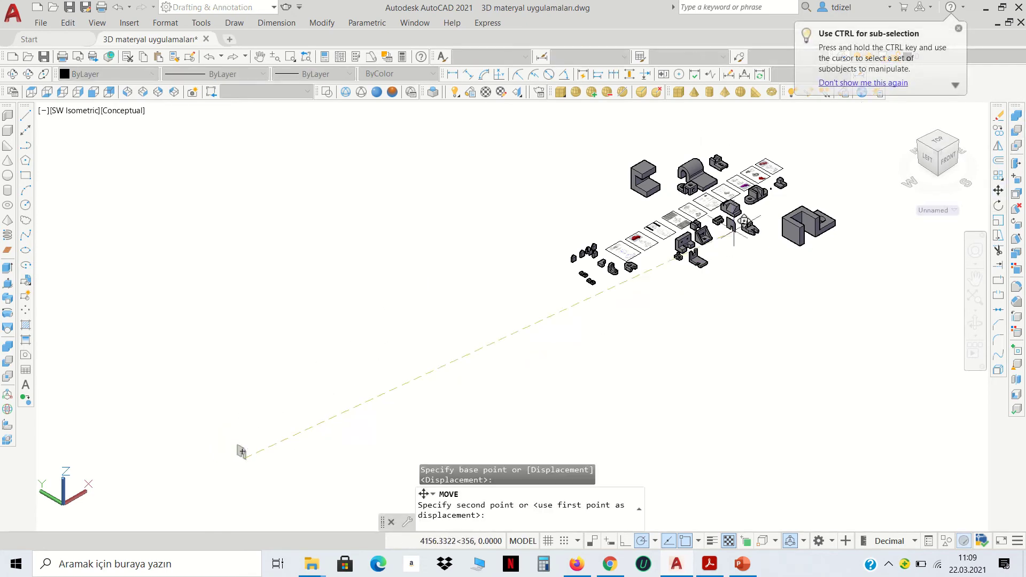
scroll(738, 225, up, 2)
scroll(775, 219, up, 2)
scroll(834, 221, up, 2)
scroll(879, 225, up, 2)
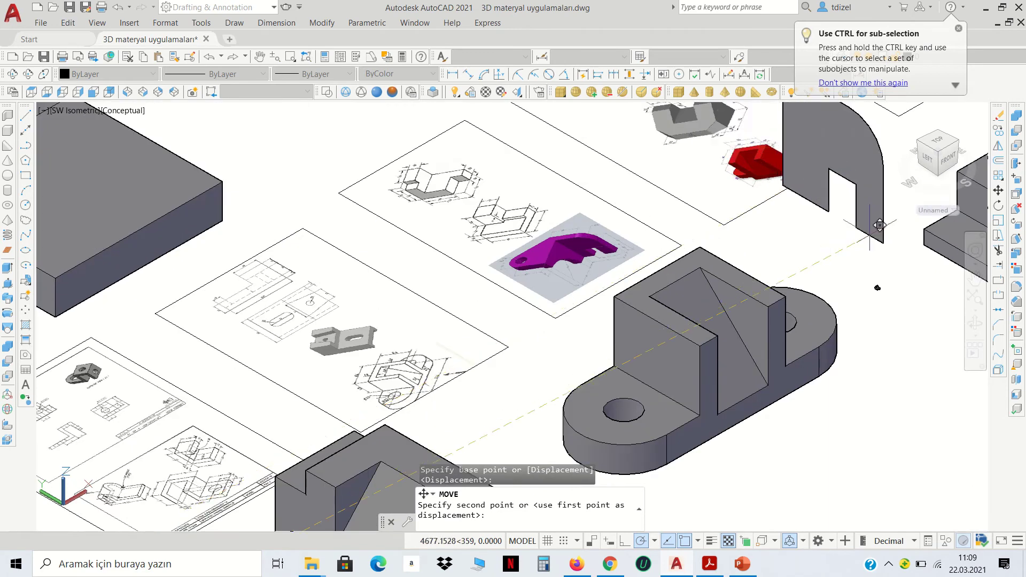
middle_drag(879, 225, 473, 386)
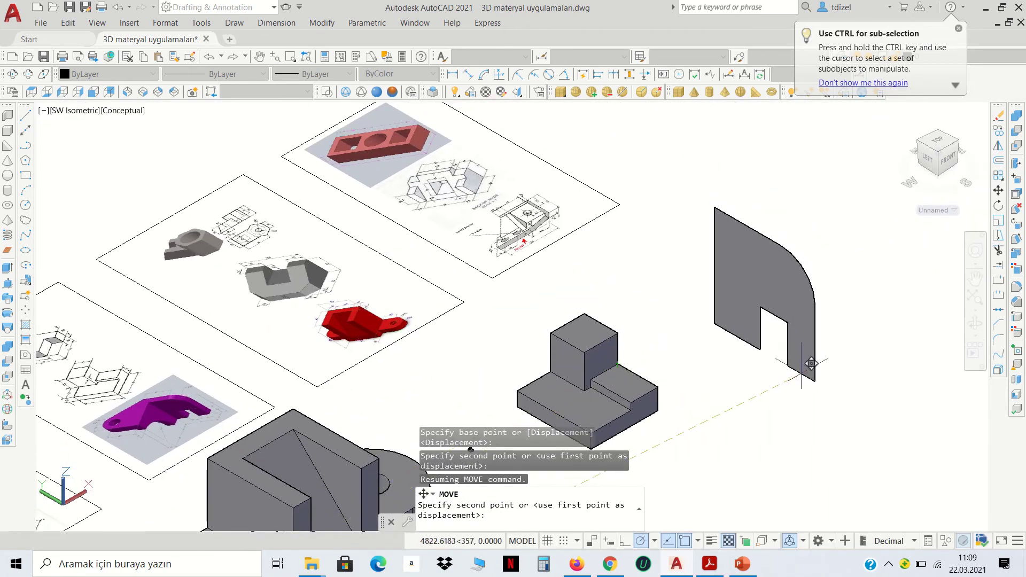
click(811, 364)
scroll(155, 438, up, 4)
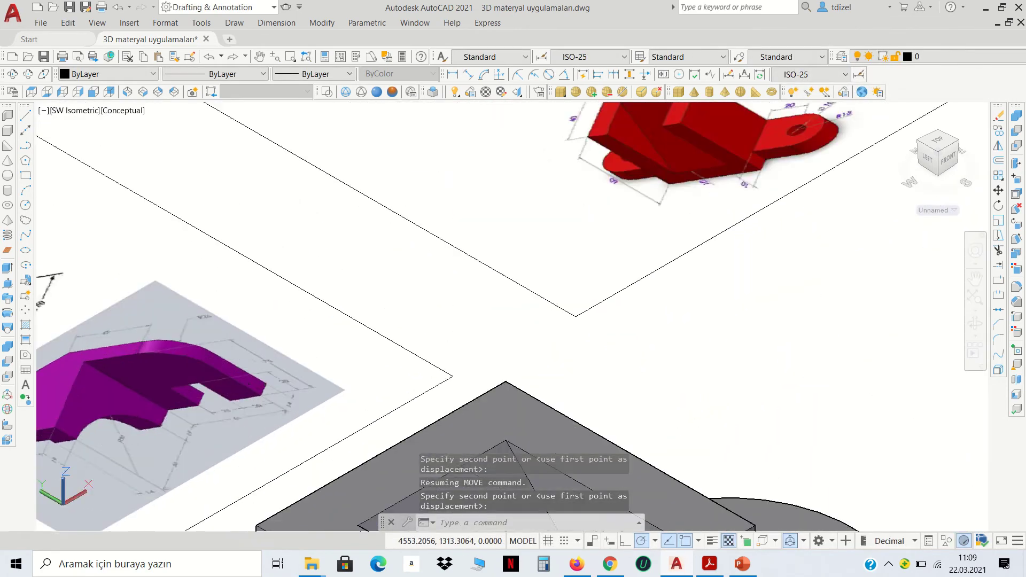
scroll(342, 409, up, 5)
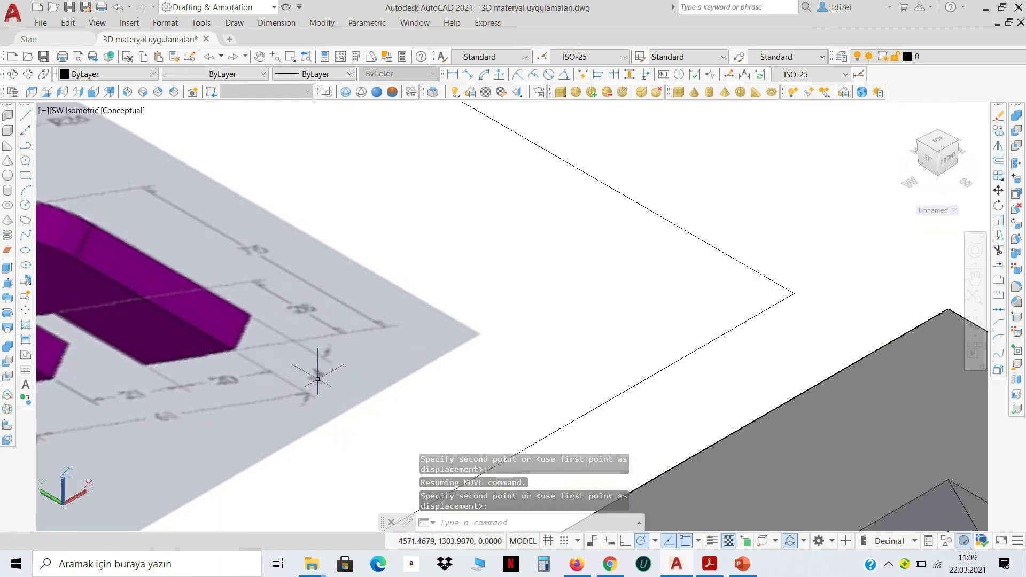
scroll(318, 379, down, 3)
scroll(318, 379, down, 4)
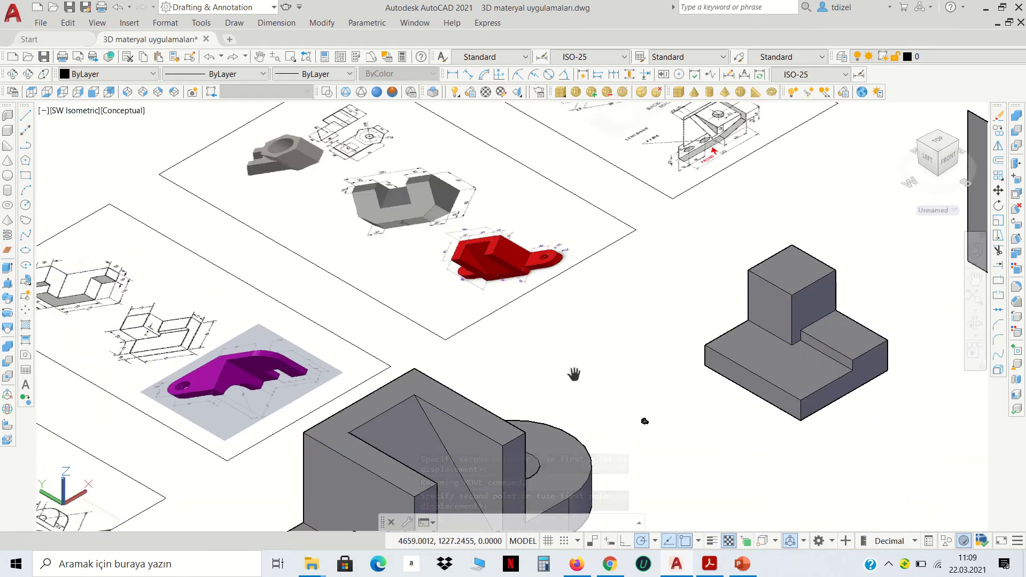
middle_drag(574, 374, 233, 408)
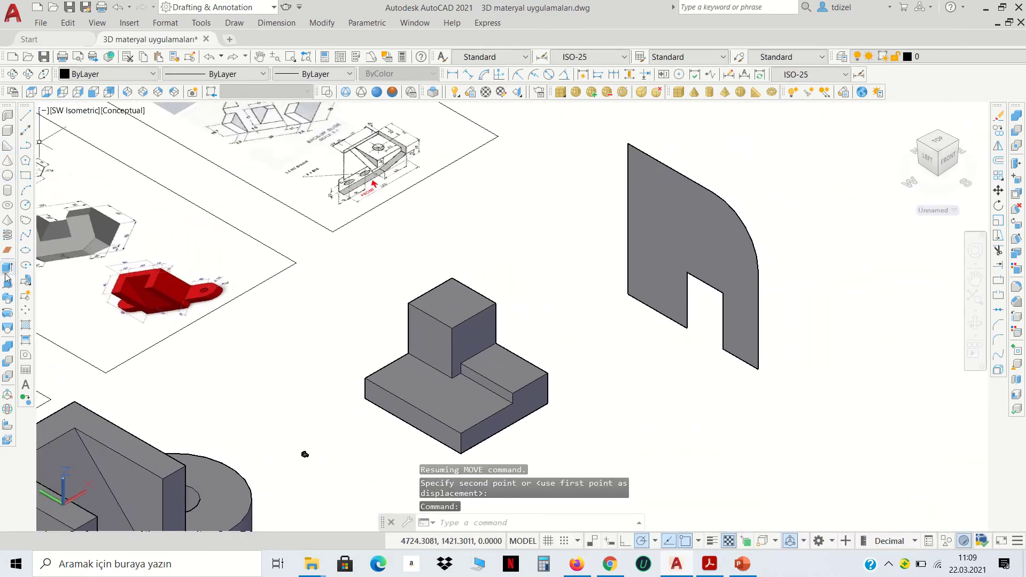
- Extrude the notched region 14 units into a solid tab
click(7, 267)
click(729, 263)
key(Return)
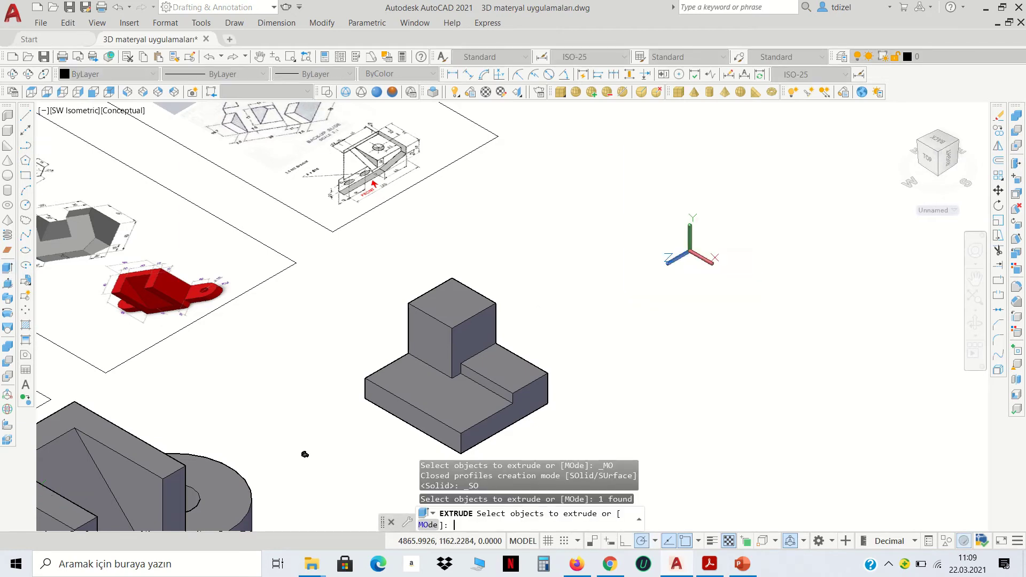
text(14)
key(Return)
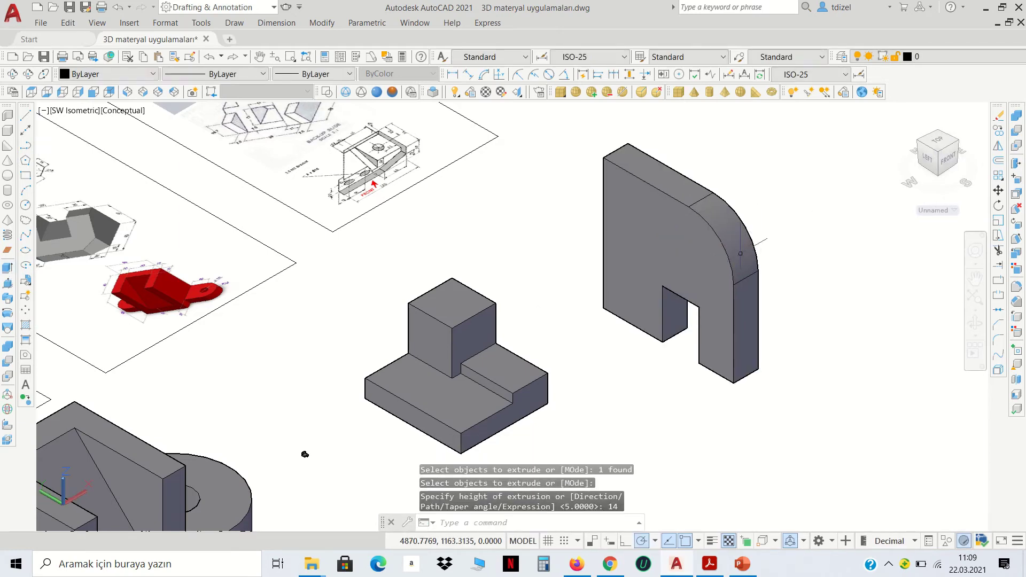
- Pan across the magenta reference part and its drawing to inspect it
middle_drag(422, 303, 710, 224)
scroll(185, 328, up, 3)
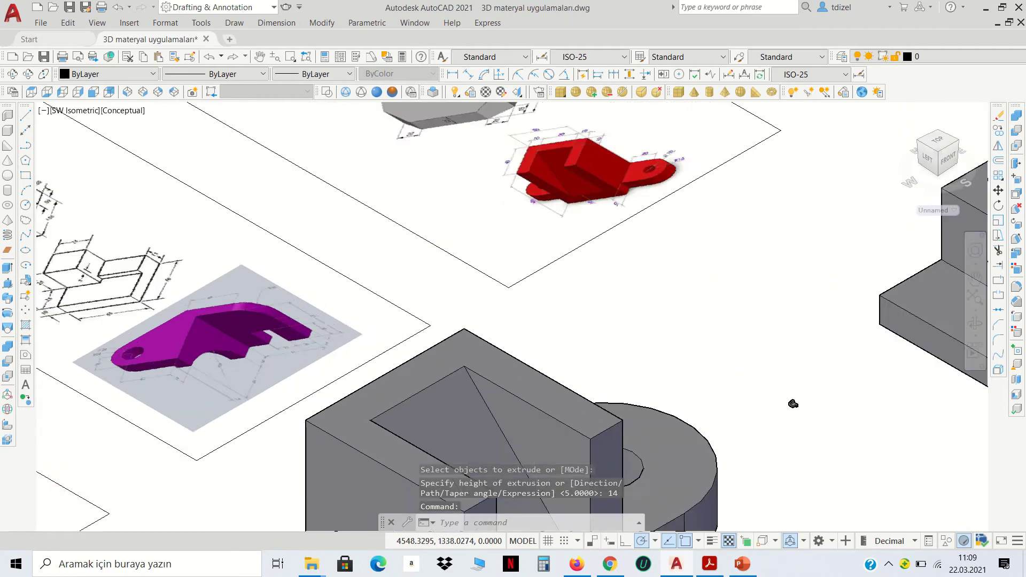
scroll(185, 327, up, 3)
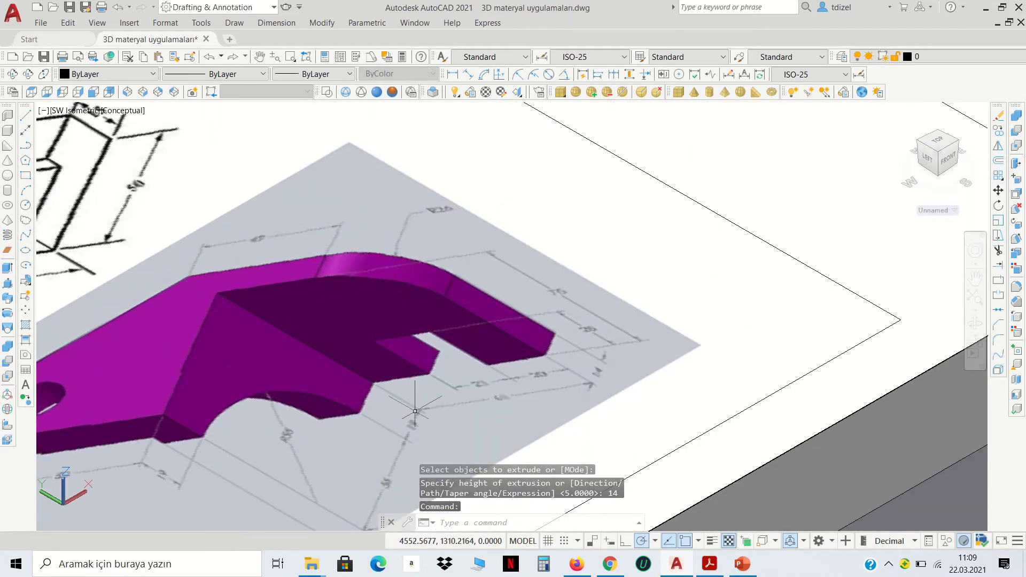
middle_drag(414, 411, 443, 315)
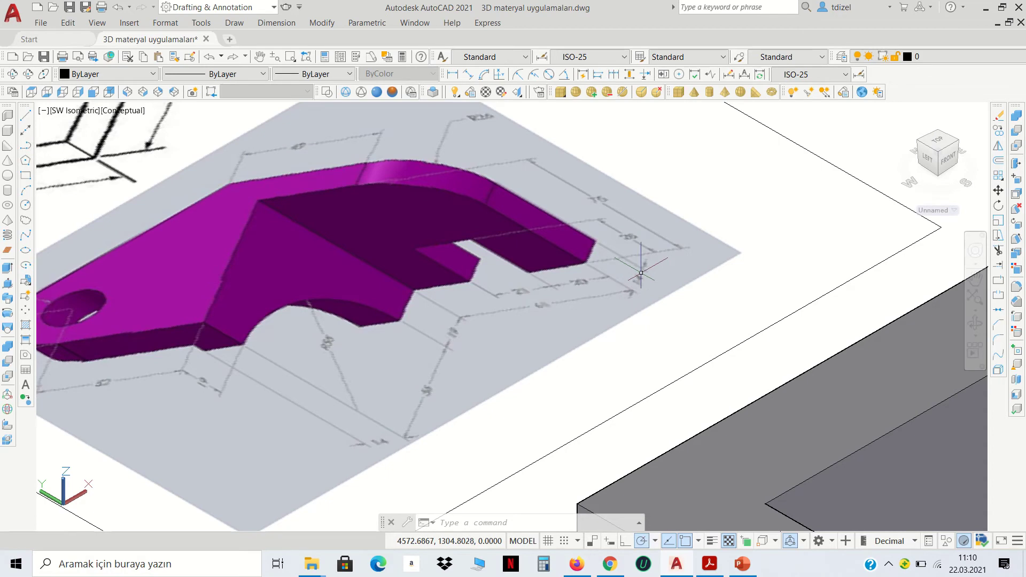
scroll(641, 273, down, 5)
middle_drag(725, 272, 474, 306)
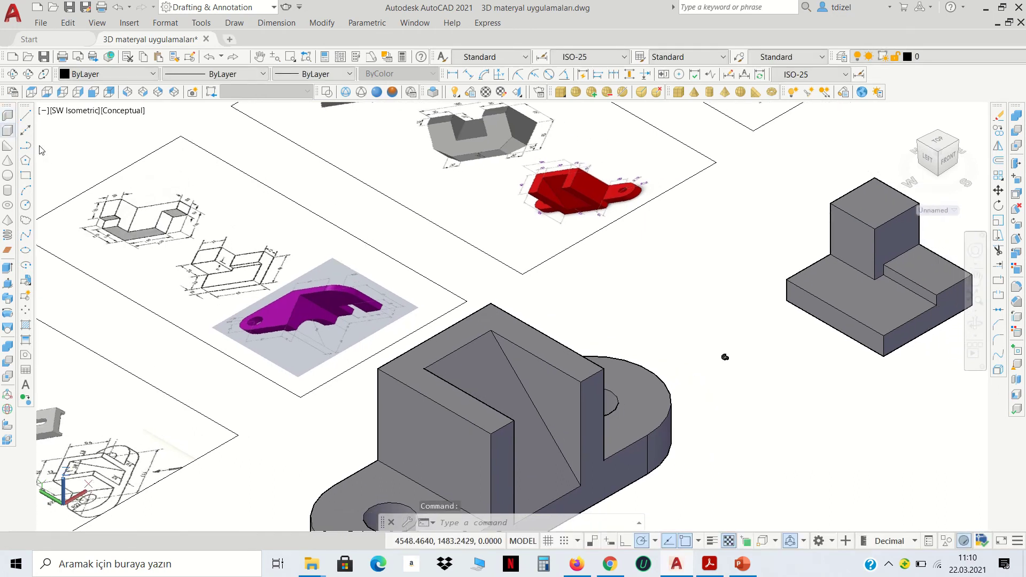
click(7, 129)
- Create an 89 × 14 × 75 box solid near the stepped block
click(678, 281)
text(@89,14,75)
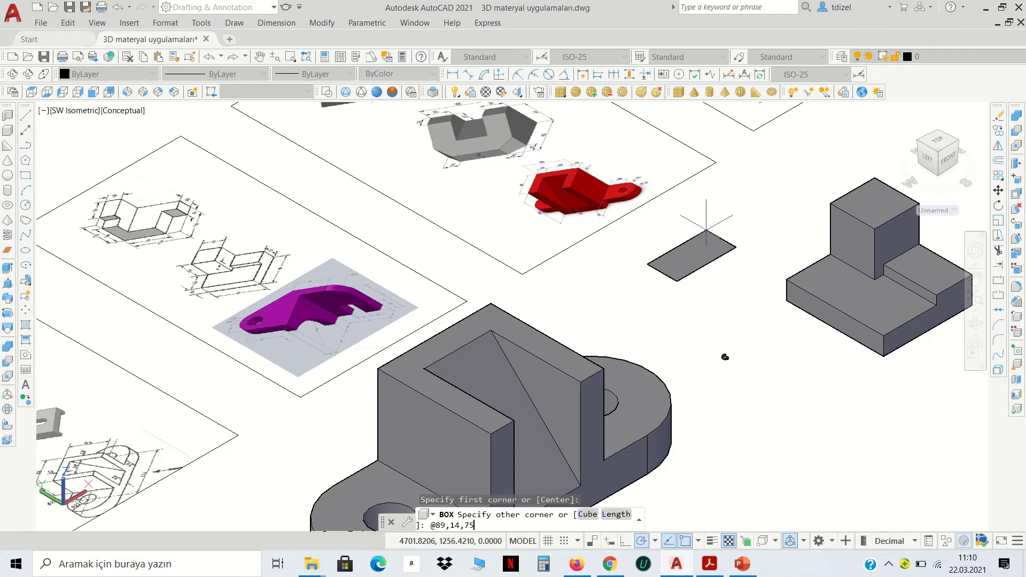
key(Return)
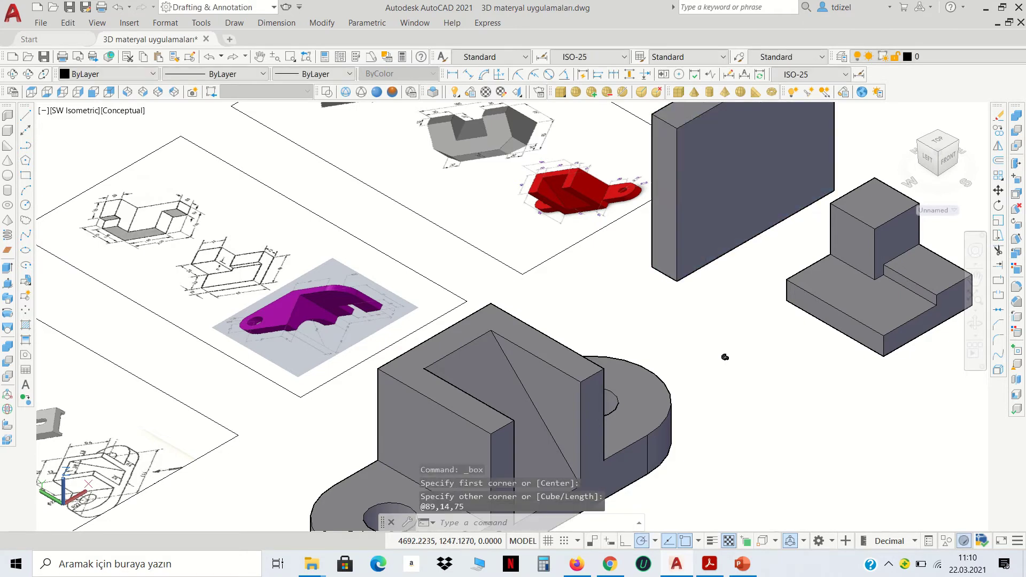
scroll(724, 354, down, 4)
middle_drag(719, 280, 584, 340)
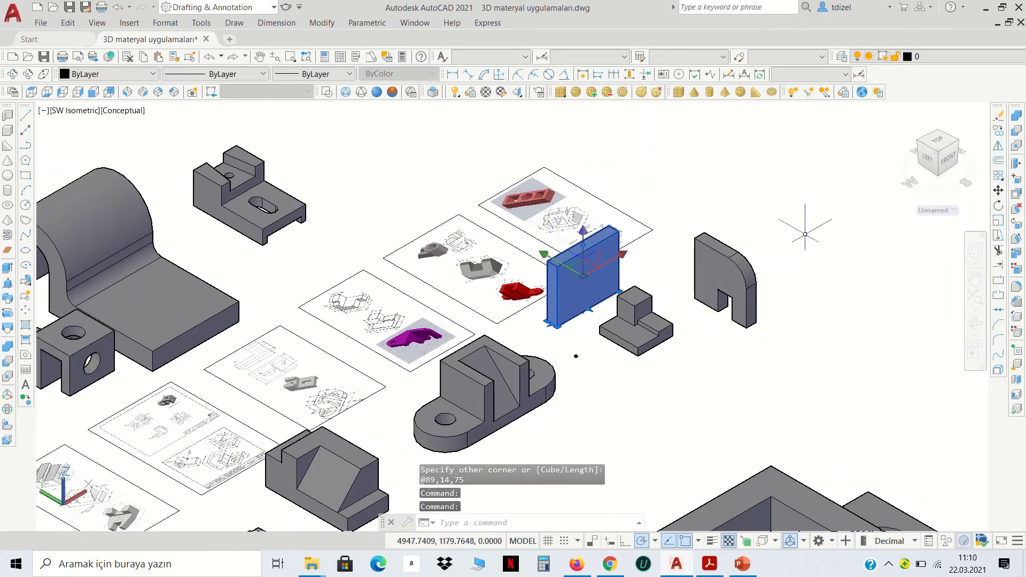
- Move the plate so its top corner sits against the rounded tab
click(999, 191)
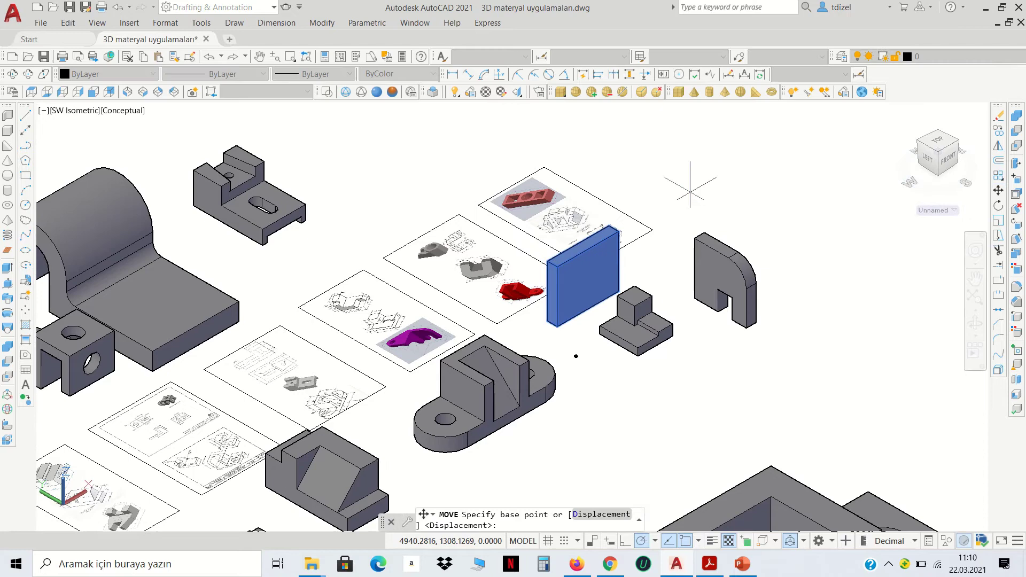
click(609, 226)
scroll(679, 214, up, 5)
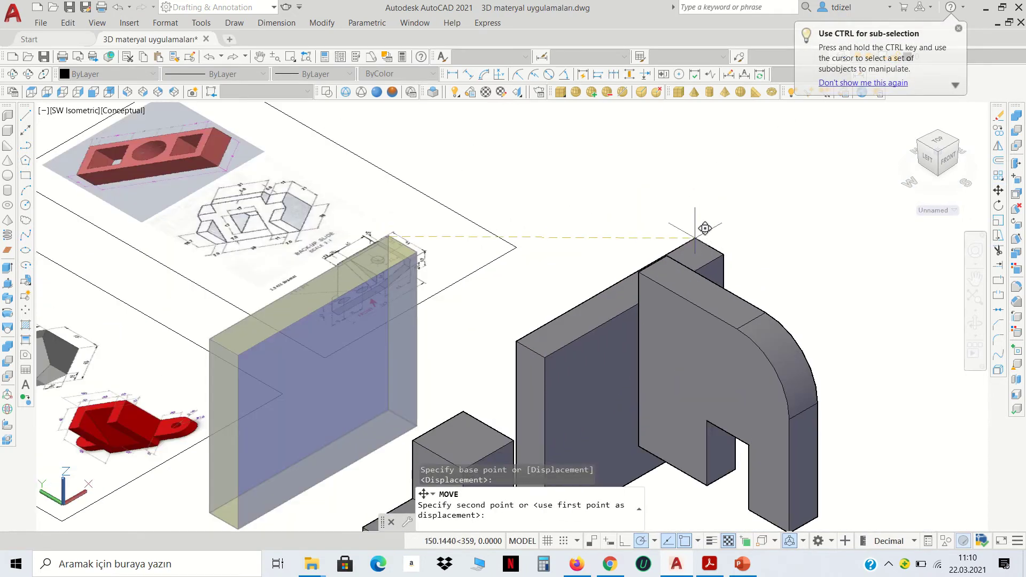
middle_drag(725, 236, 733, 129)
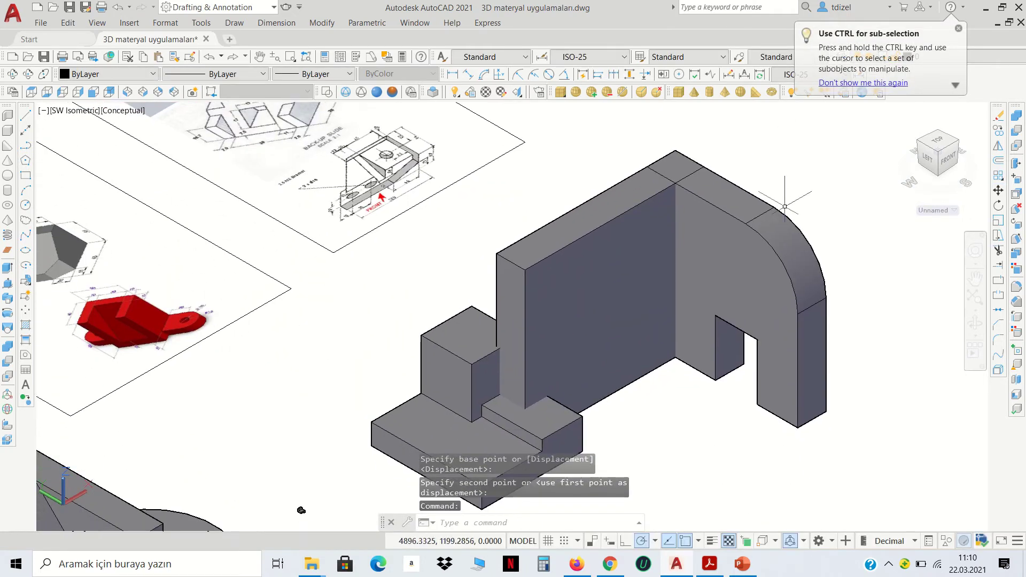
click(820, 229)
- Move the assembled plate-and-tab bracket clear of the stepped block
click(652, 154)
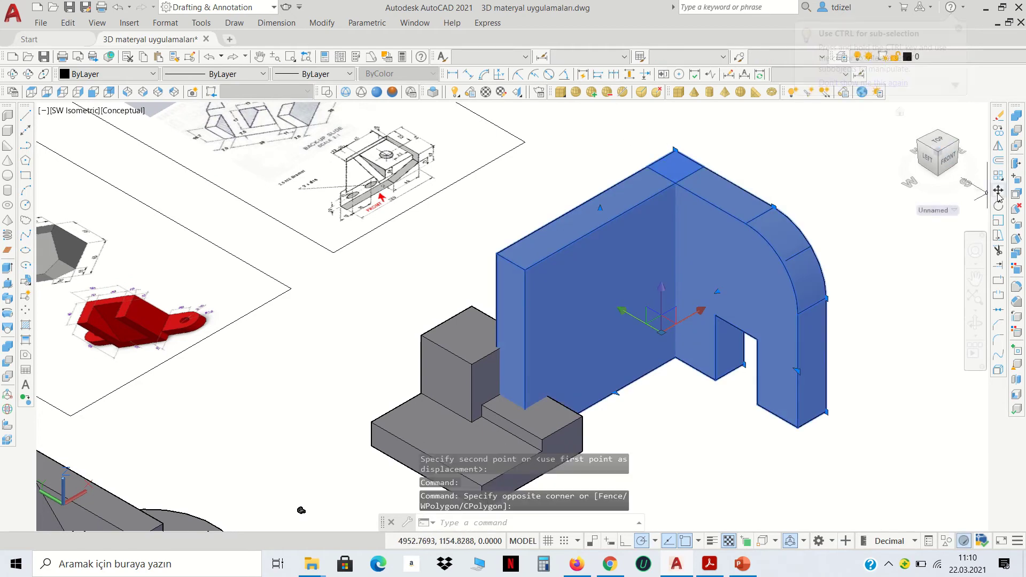
key(space)
click(773, 268)
scroll(773, 267, down, 4)
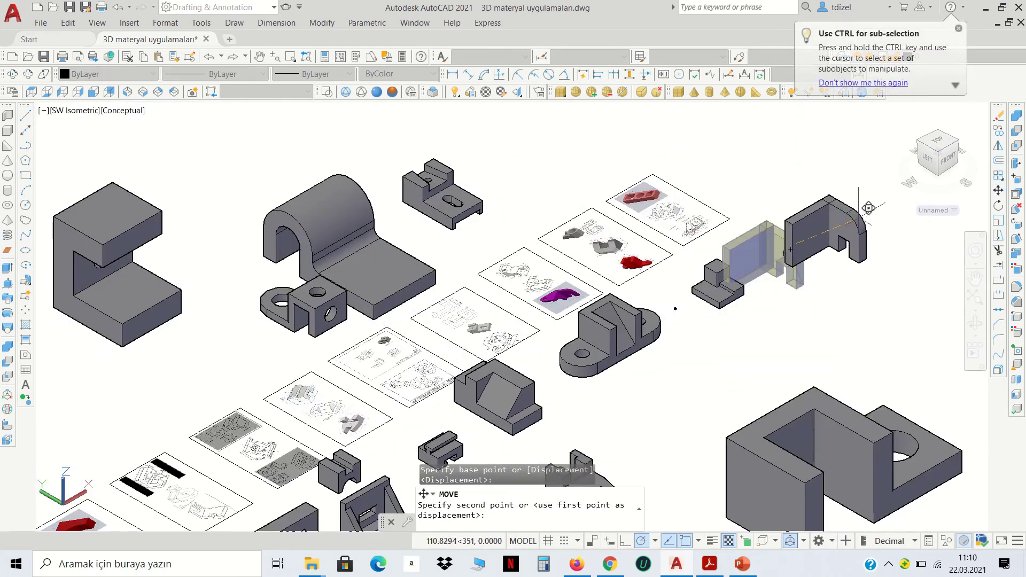
click(902, 250)
scroll(903, 250, up, 3)
middle_drag(902, 250, 751, 303)
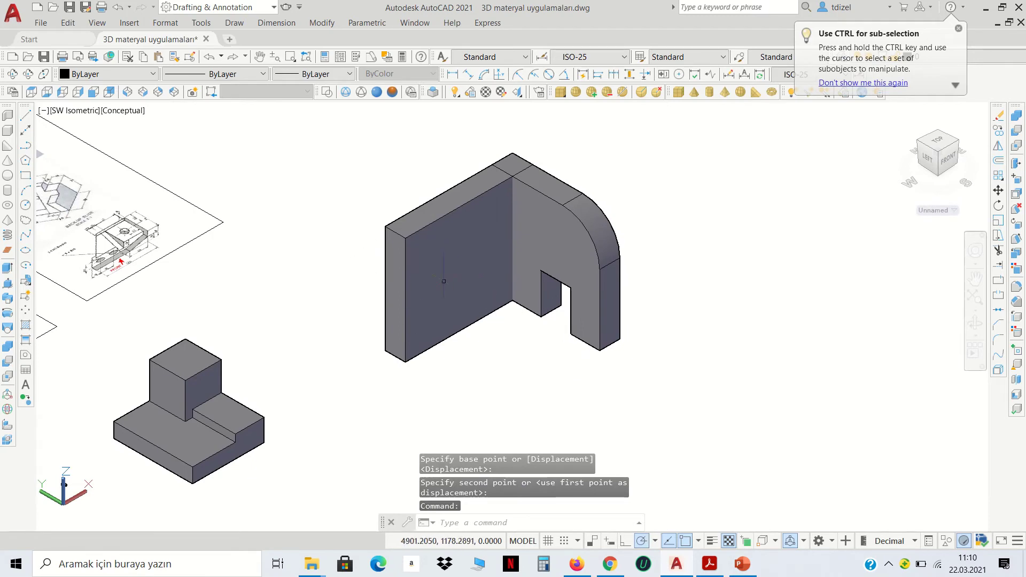
scroll(491, 397, down, 4)
scroll(491, 397, up, 3)
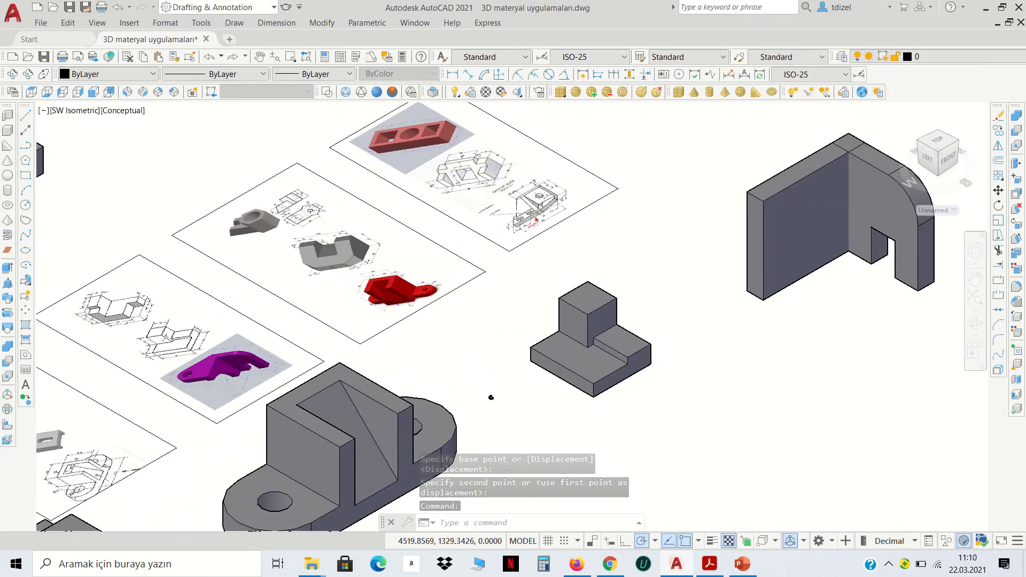
scroll(382, 368, up, 2)
scroll(382, 368, up, 2)
scroll(382, 368, up, 2)
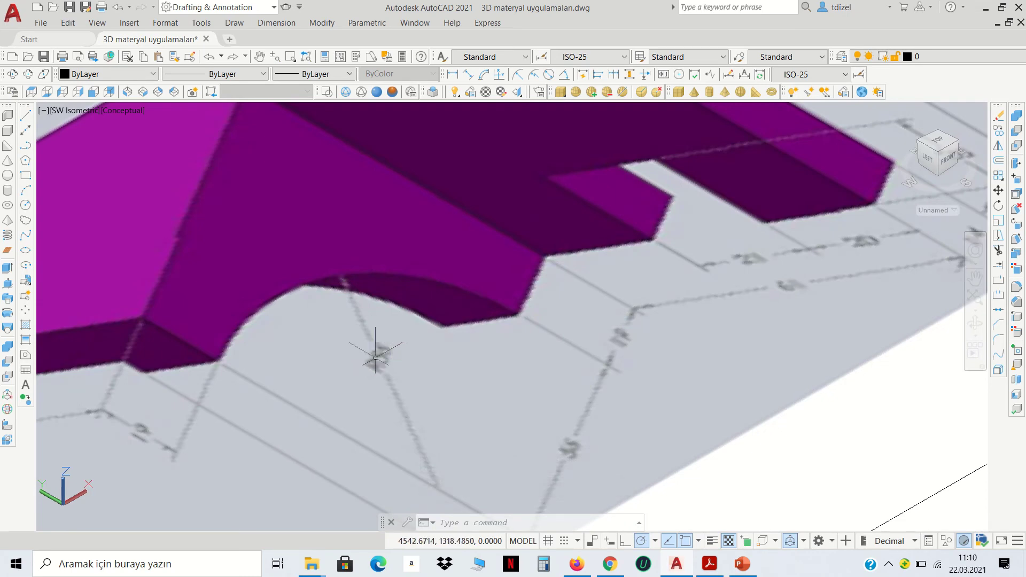
scroll(396, 358, down, 3)
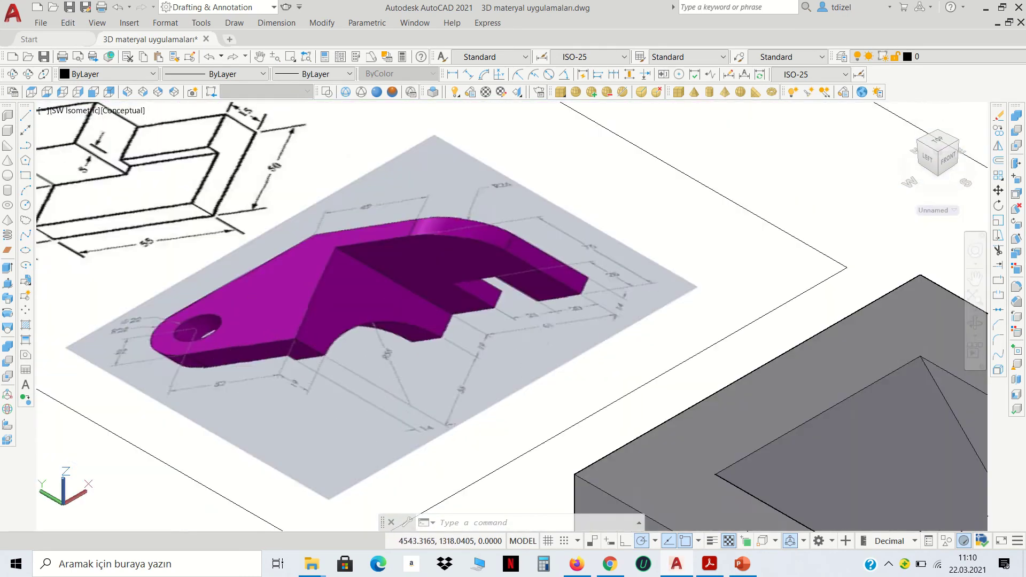
scroll(406, 368, down, 1)
scroll(431, 382, down, 1)
scroll(432, 382, down, 2)
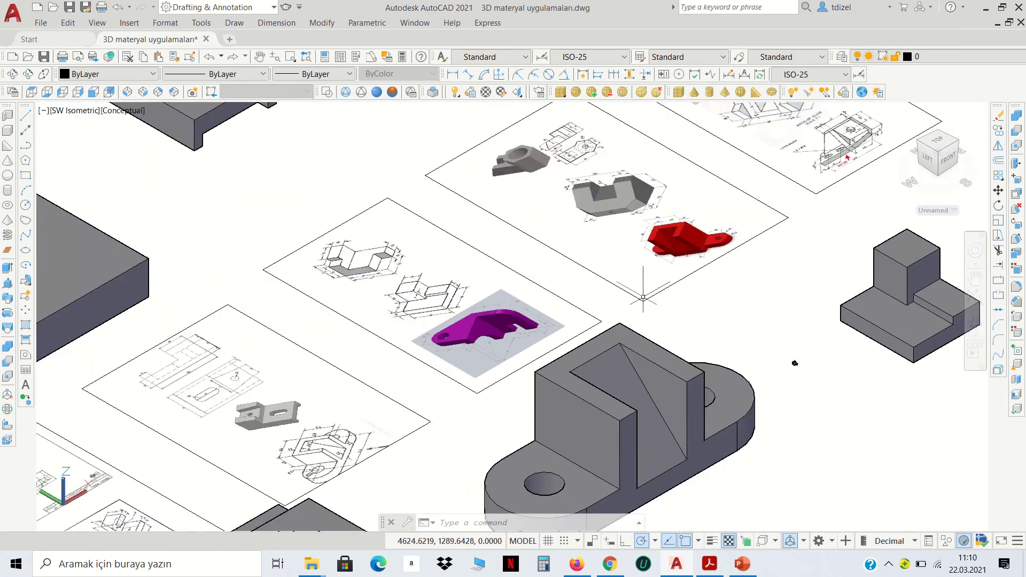
middle_drag(646, 293, 110, 321)
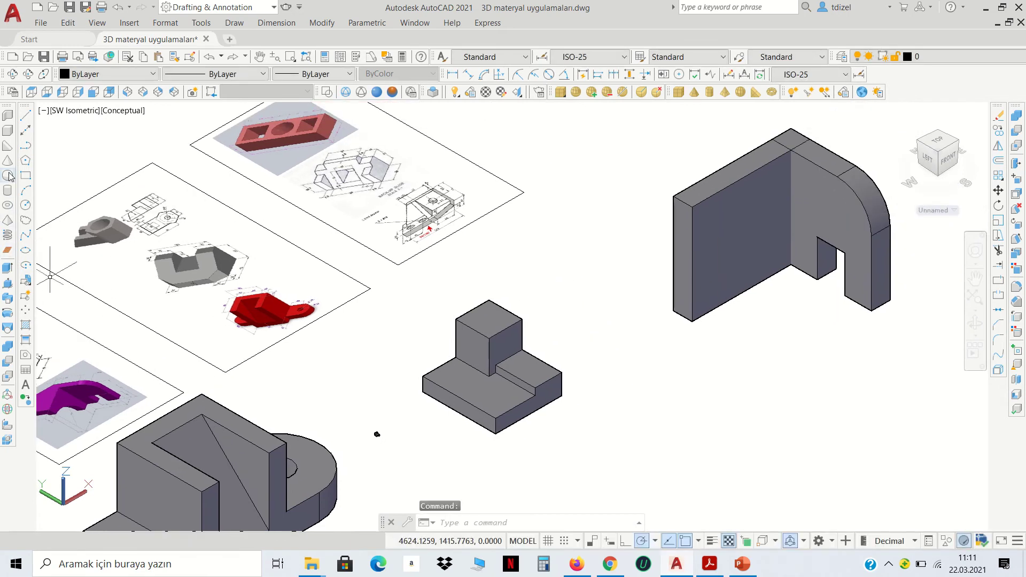
- Create a cylinder of radius 56 and height 14 below the bracket
click(8, 190)
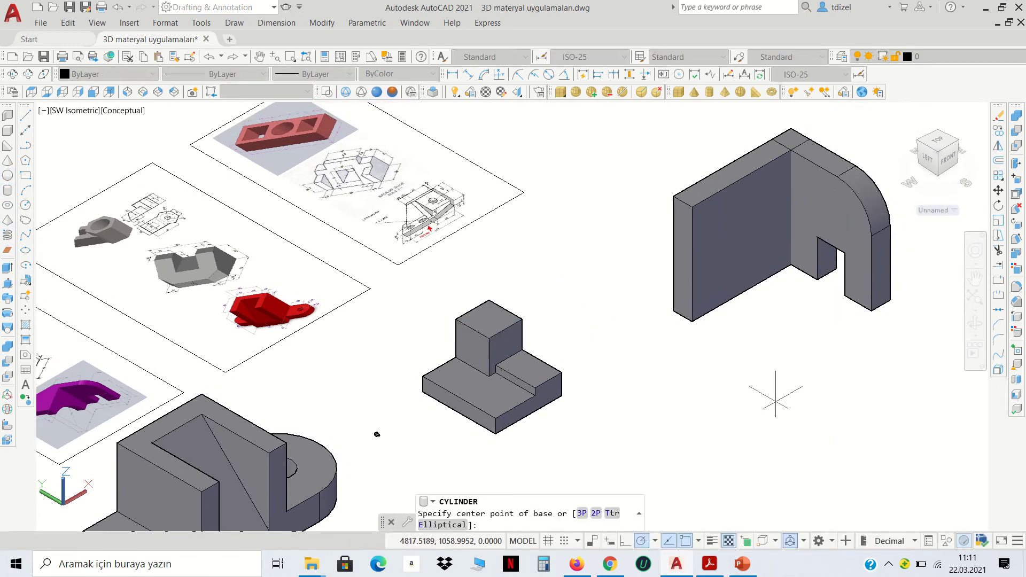
click(776, 401)
text(56)
key(Return)
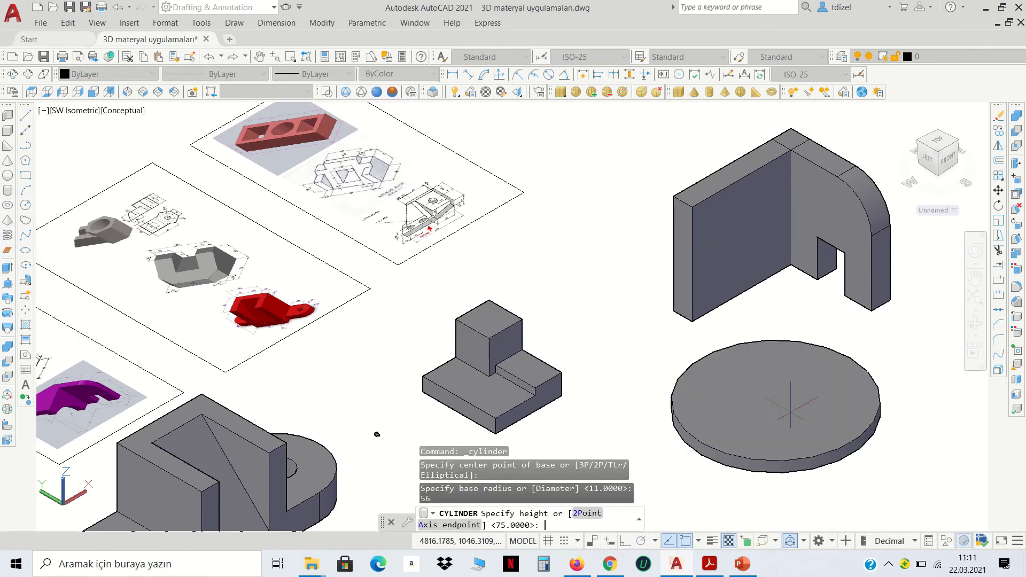
text(4)
key(Return)
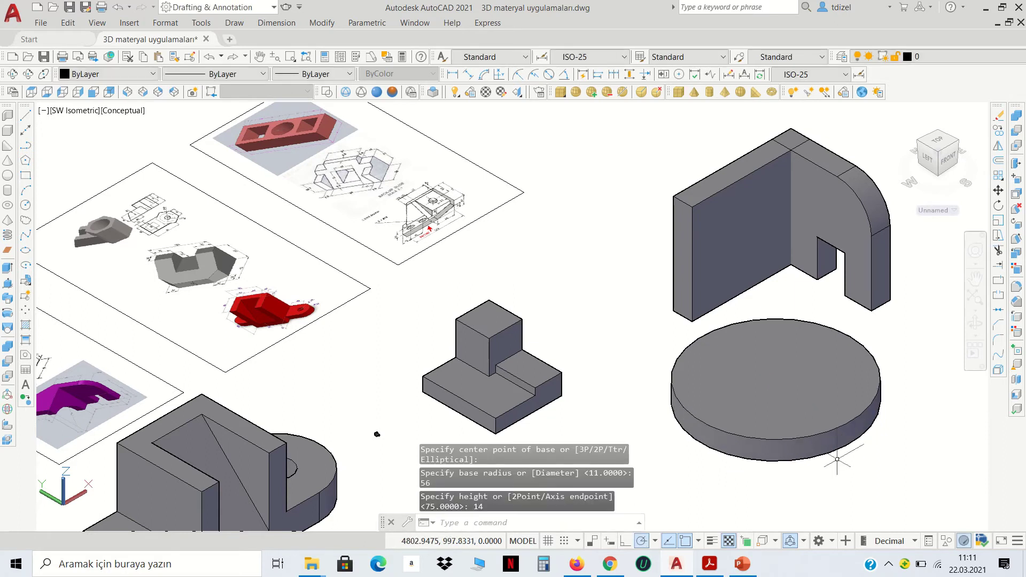
- Rotate the disc 90° upright and move it onto the bracket wall's corner
click(852, 468)
click(609, 371)
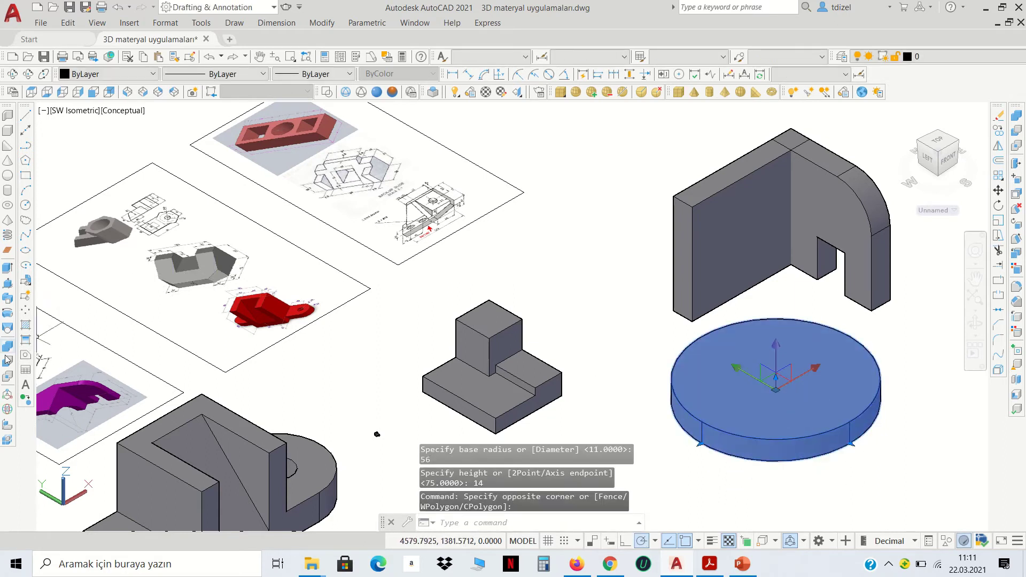
click(7, 410)
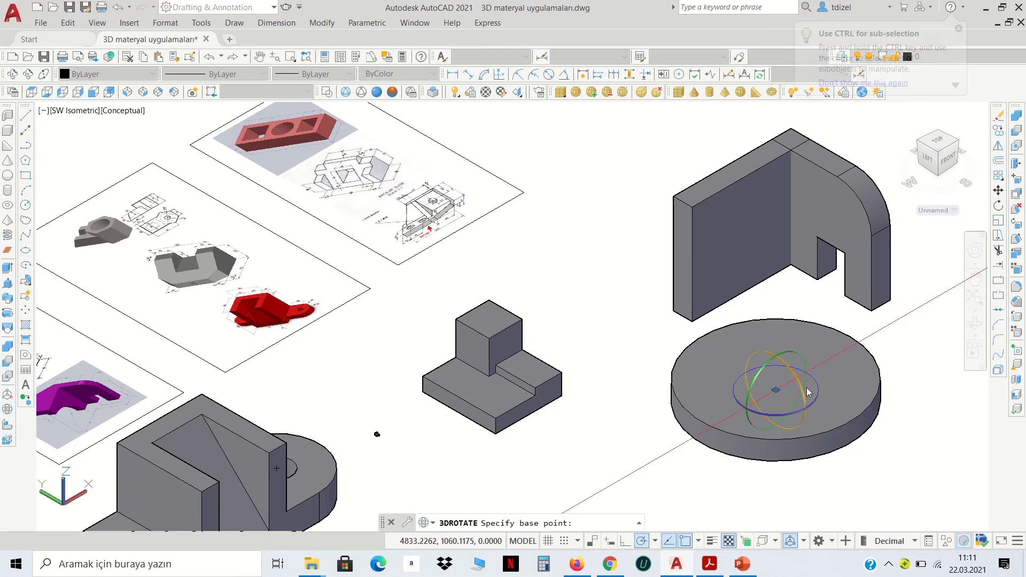
click(801, 388)
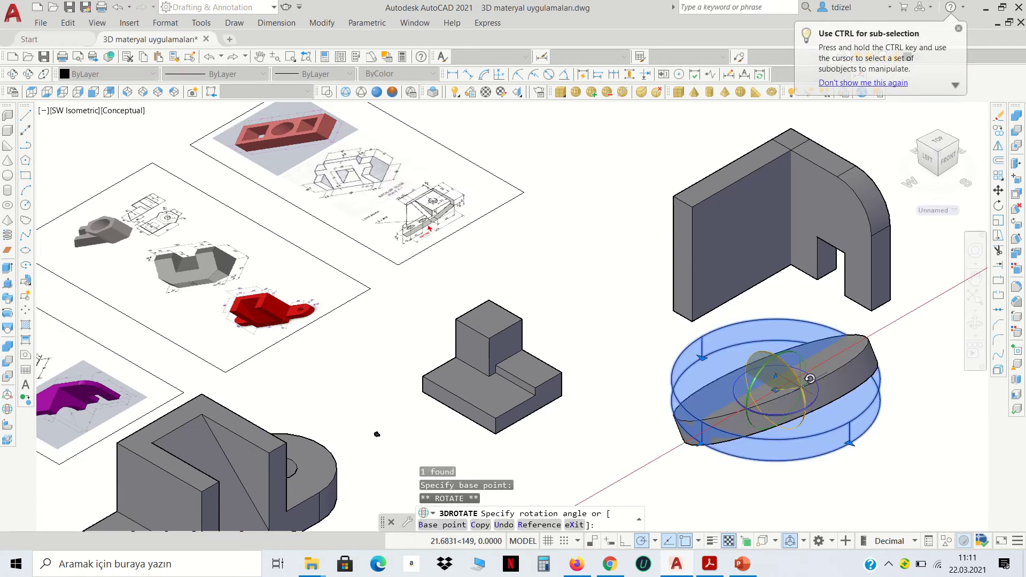
text(90)
key(Return)
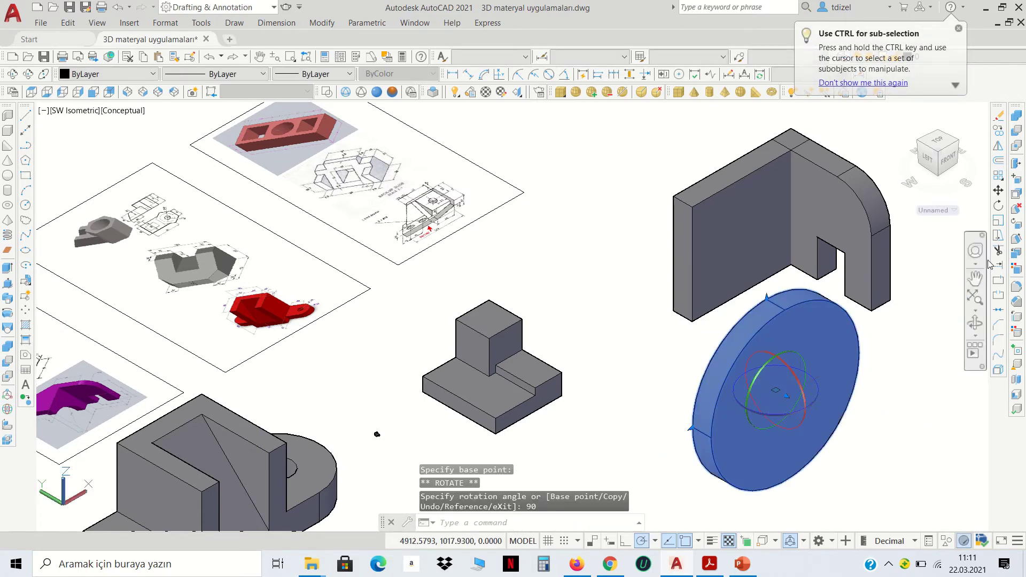
click(998, 191)
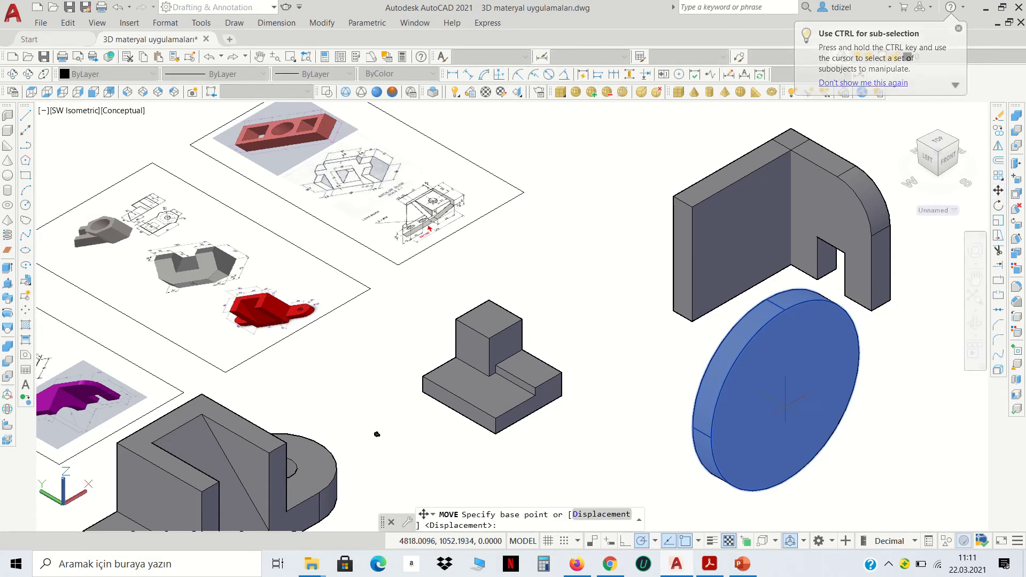
click(767, 384)
click(693, 322)
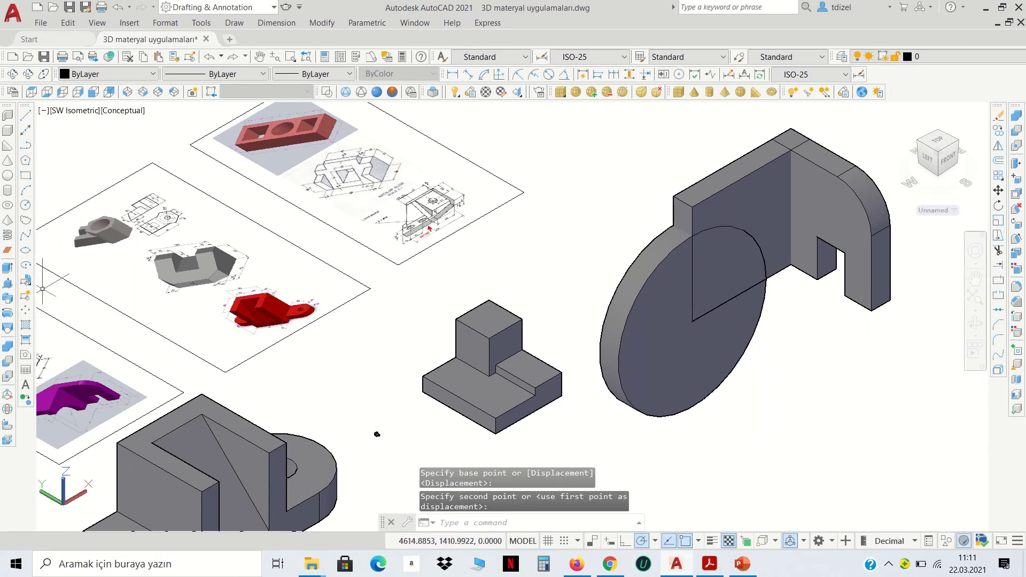
- Subtract the disc from the bracket's flat wall and rounded arm, carving an arch
click(15, 354)
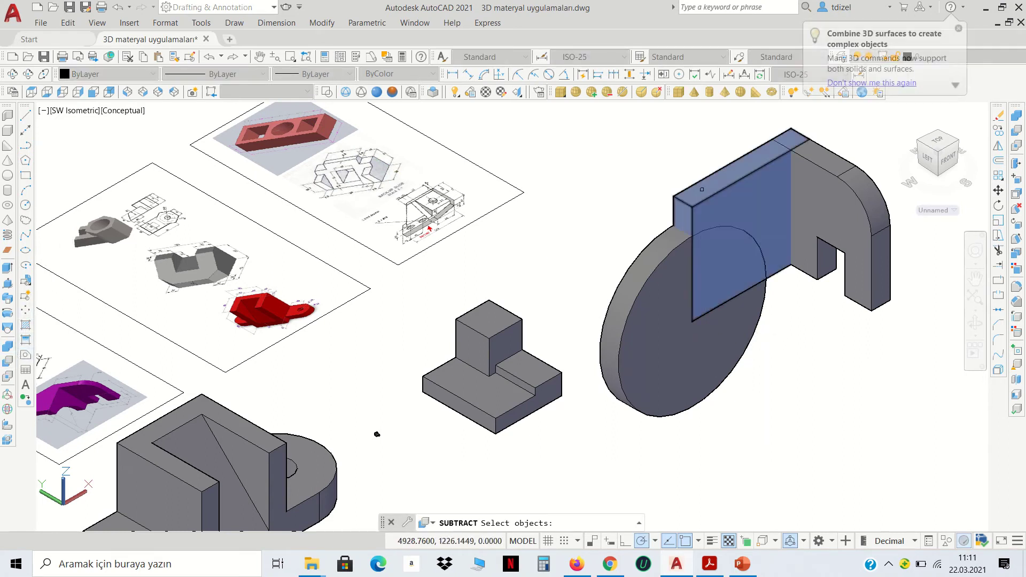
click(818, 177)
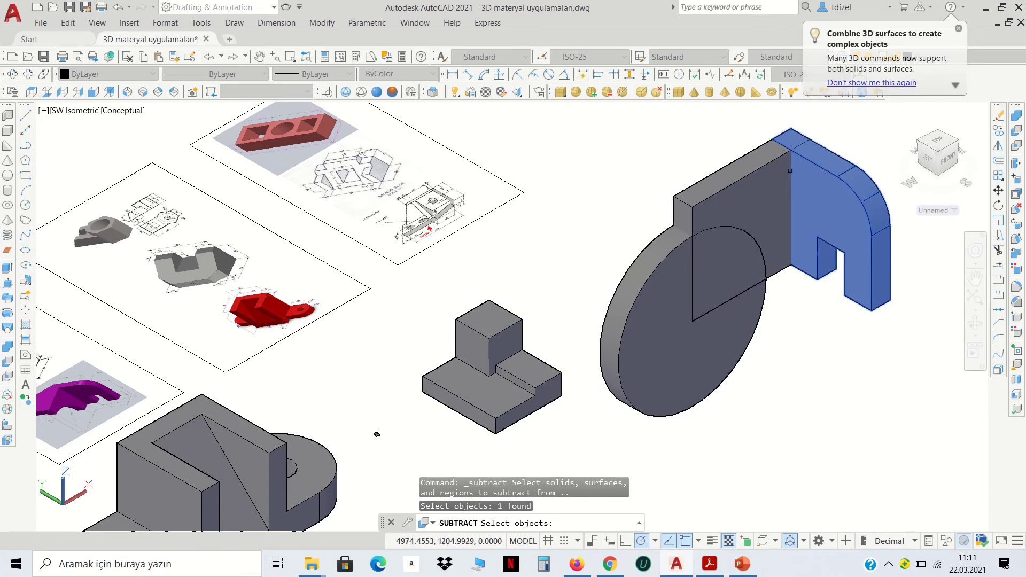
click(760, 163)
key(Return)
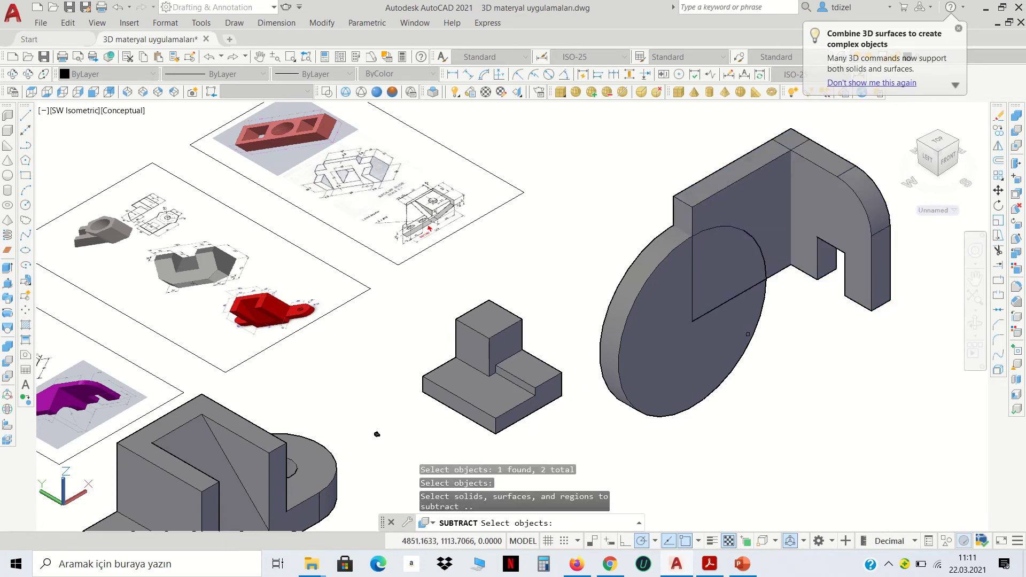
click(748, 334)
key(Return)
mouse_move(789, 342)
middle_down()
mouse_move(886, 399)
mouse_move(982, 404)
middle_up()
scroll(224, 457, up, 5)
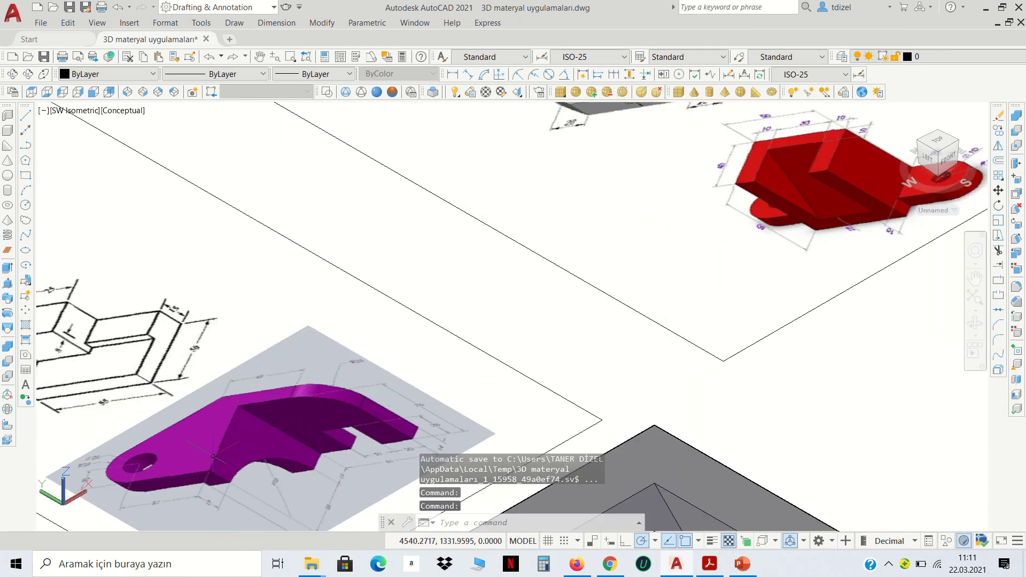
- Show the parts from the Top in 2D Wireframe, zoomed onto the magenta reference image
middle_drag(243, 457, 324, 396)
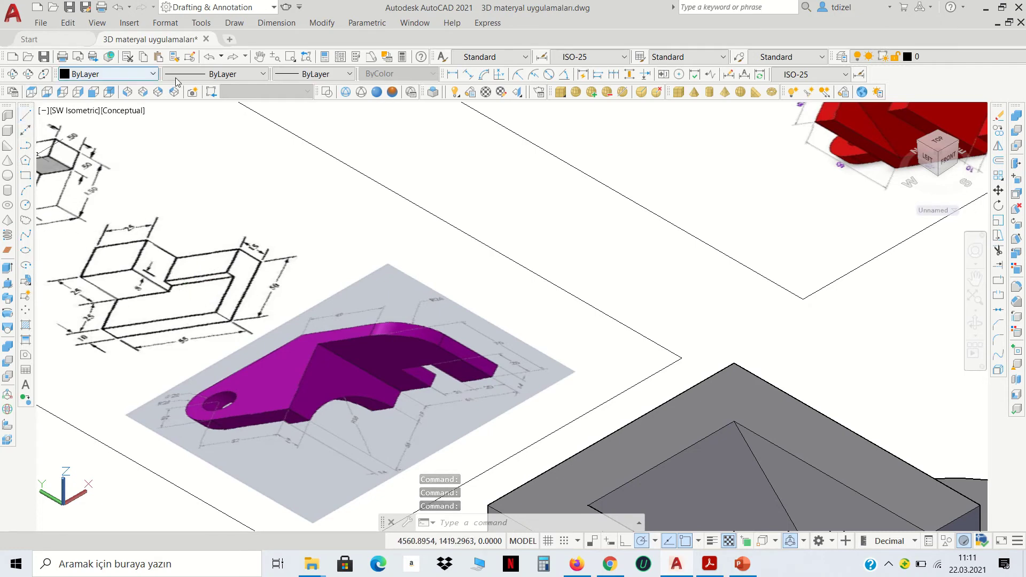
click(326, 92)
click(114, 109)
click(61, 134)
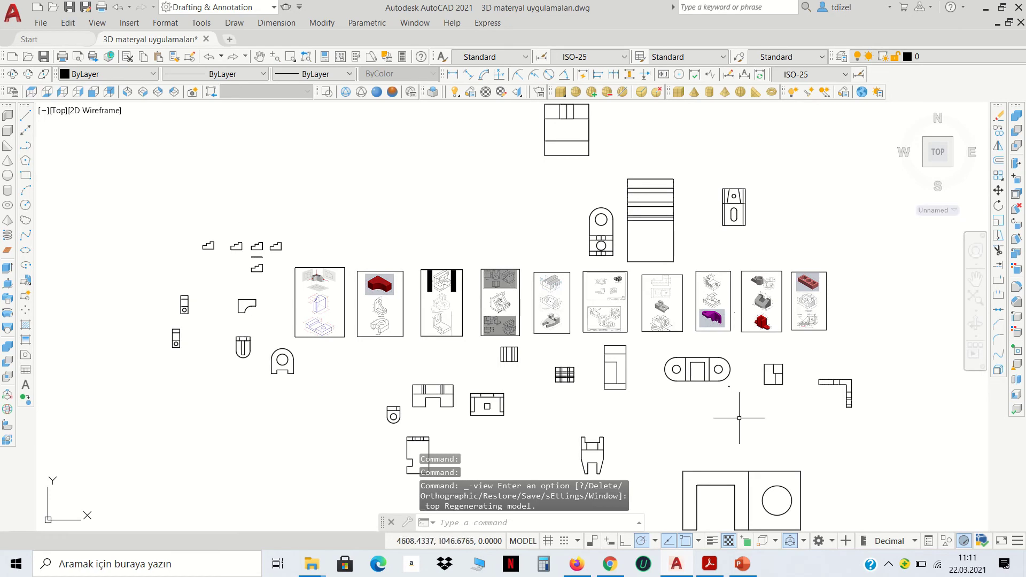
scroll(893, 388, up, 5)
middle_drag(740, 392, 733, 442)
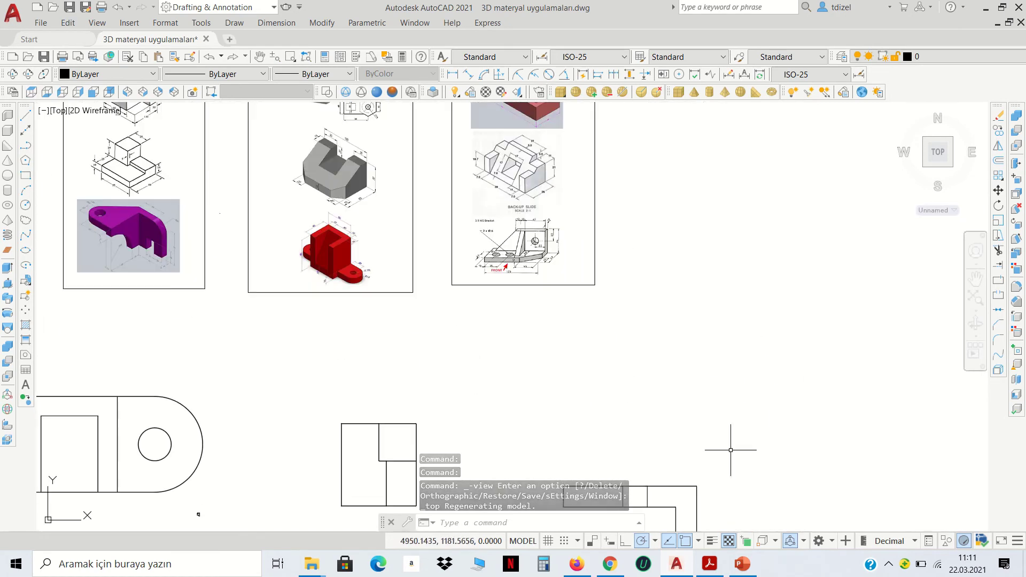
scroll(193, 284, up, 2)
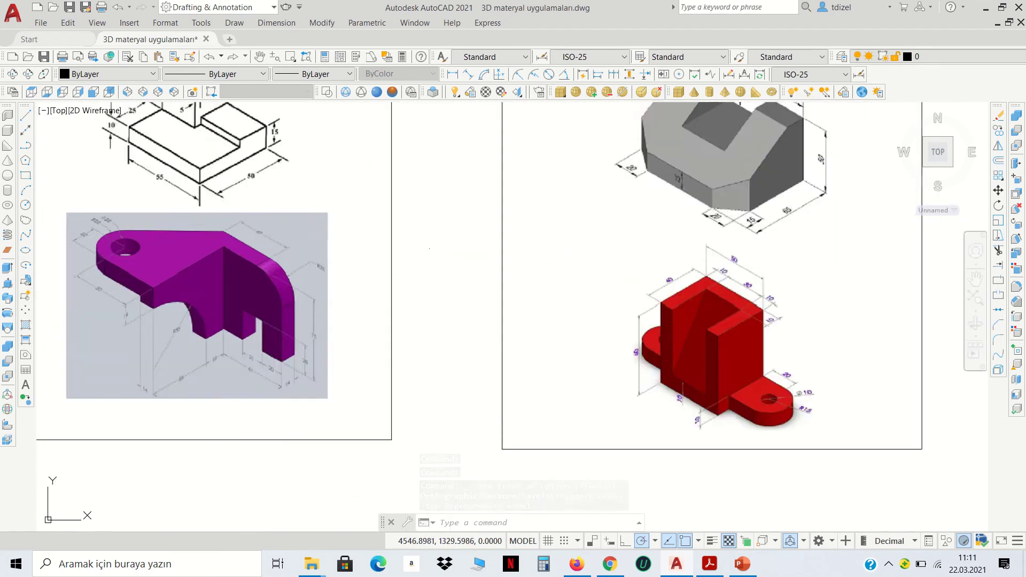
scroll(142, 285, up, 2)
scroll(308, 160, down, 3)
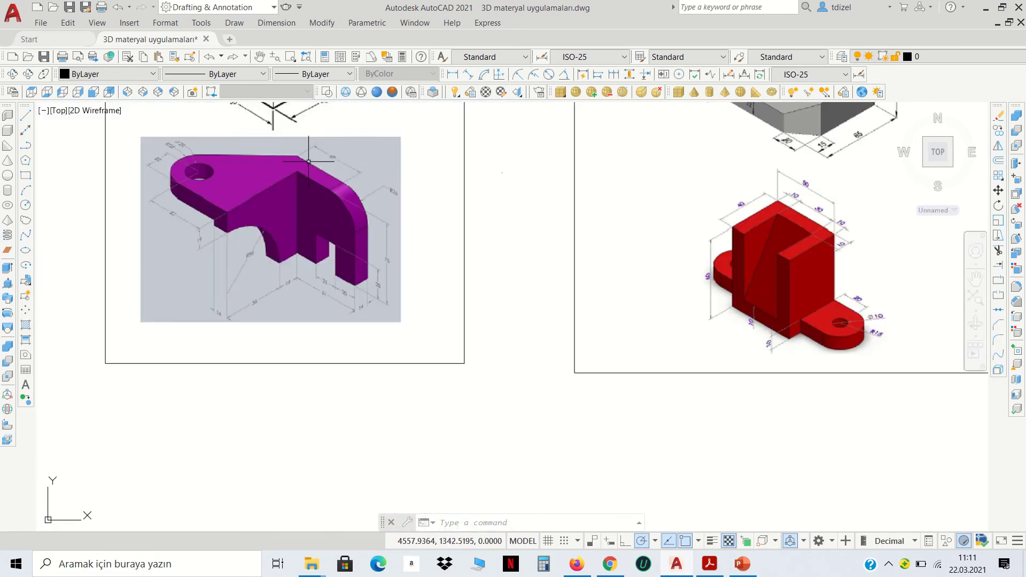
click(26, 114)
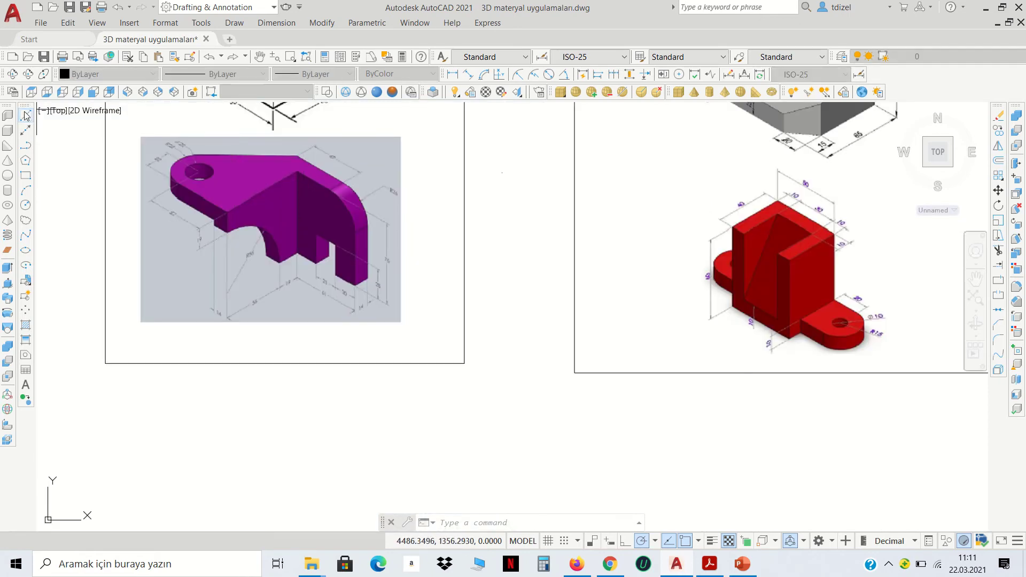
scroll(337, 243, down, 4)
- Draw the tab's 89-unit base line, then pan over the magenta reference image
scroll(599, 373, up, 4)
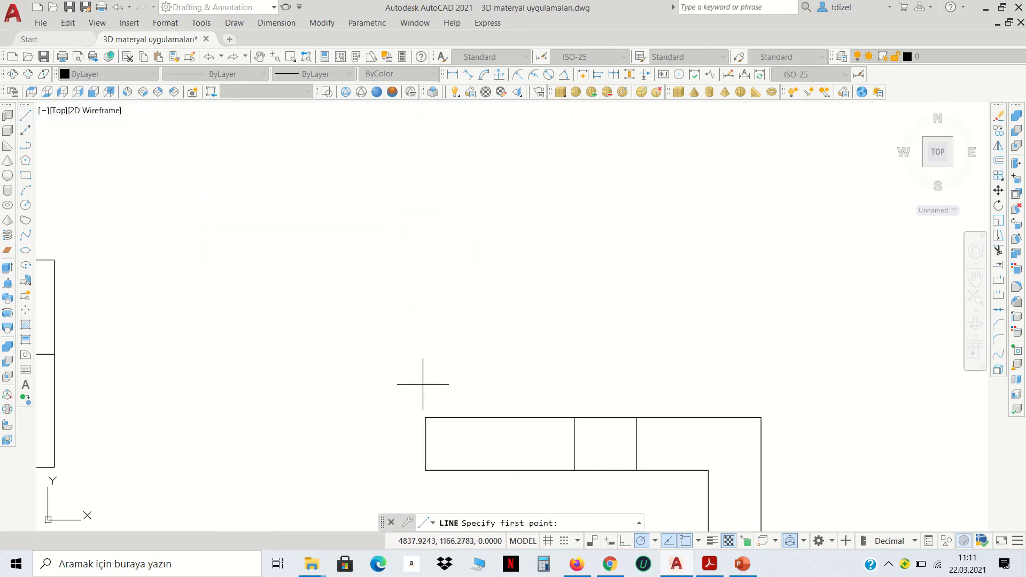
click(426, 355)
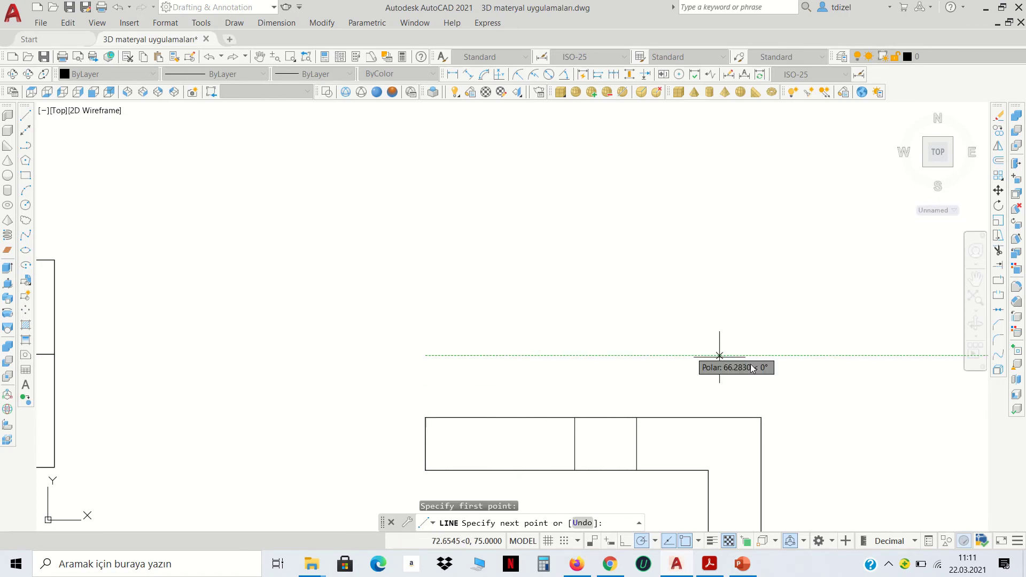
text(89)
key(Return)
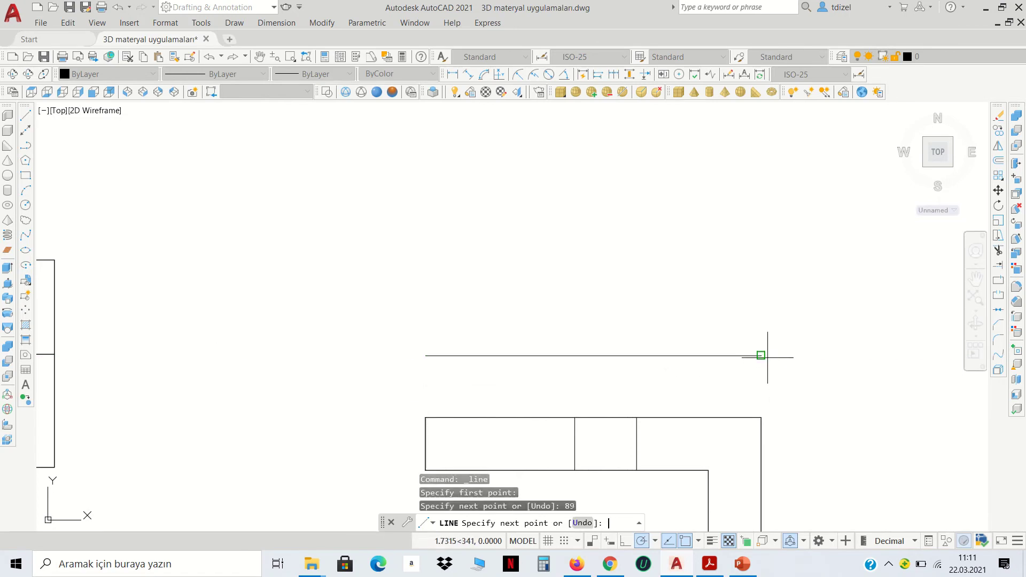
scroll(760, 316, down, 4)
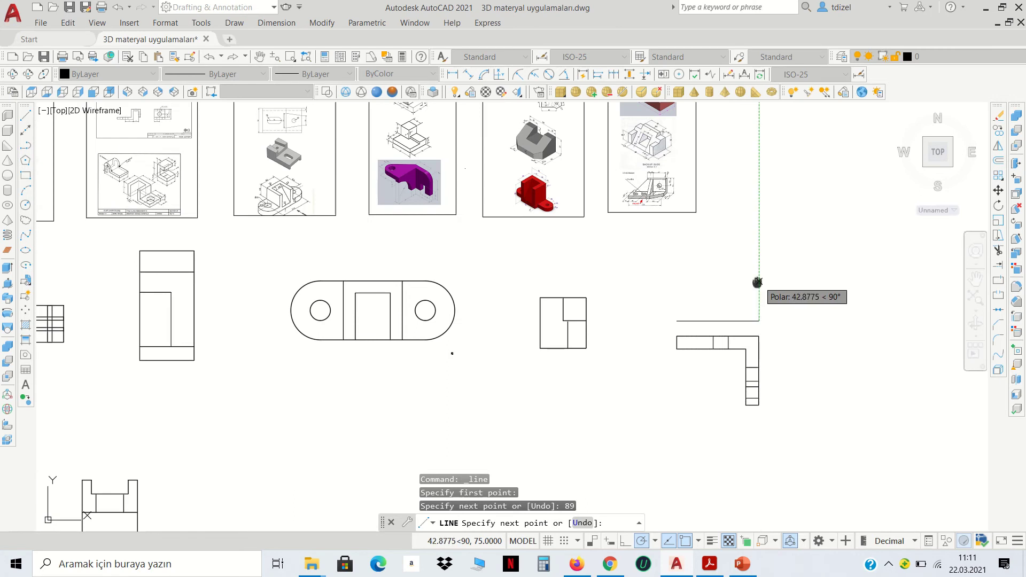
middle_drag(755, 281, 726, 316)
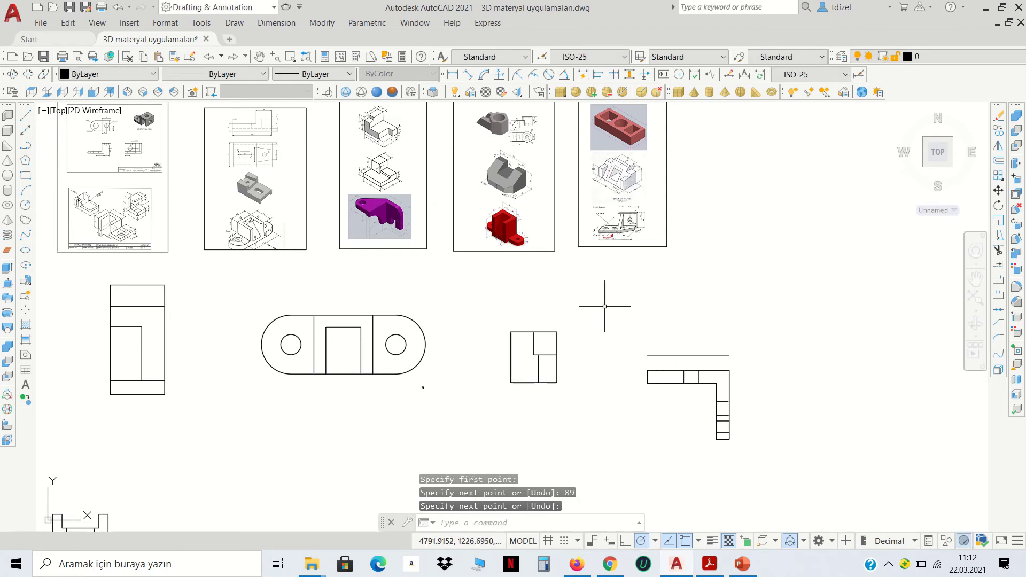
middle_drag(470, 324, 688, 403)
scroll(596, 315, up, 8)
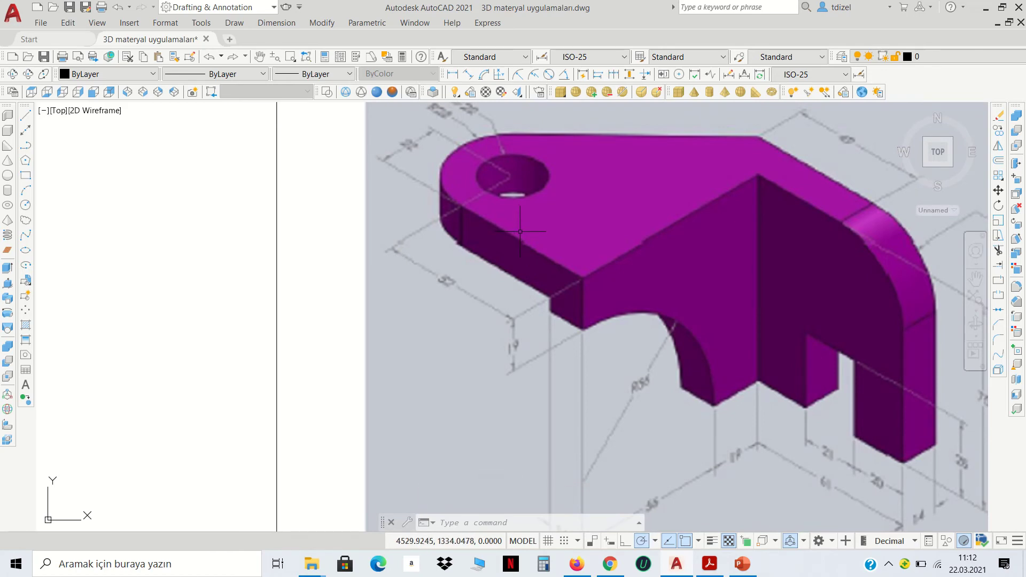
middle_drag(529, 242, 572, 357)
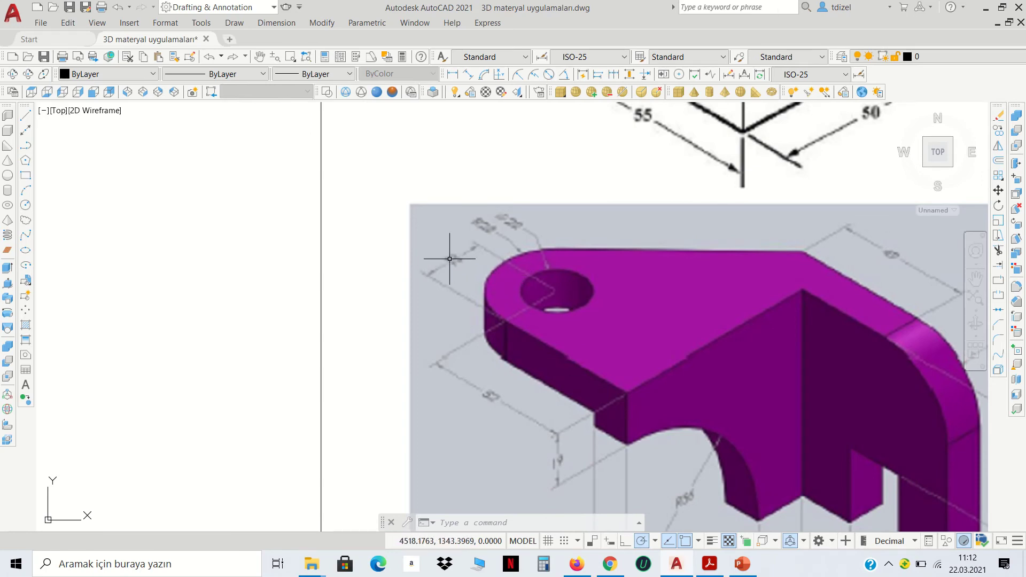
scroll(415, 229, down, 4)
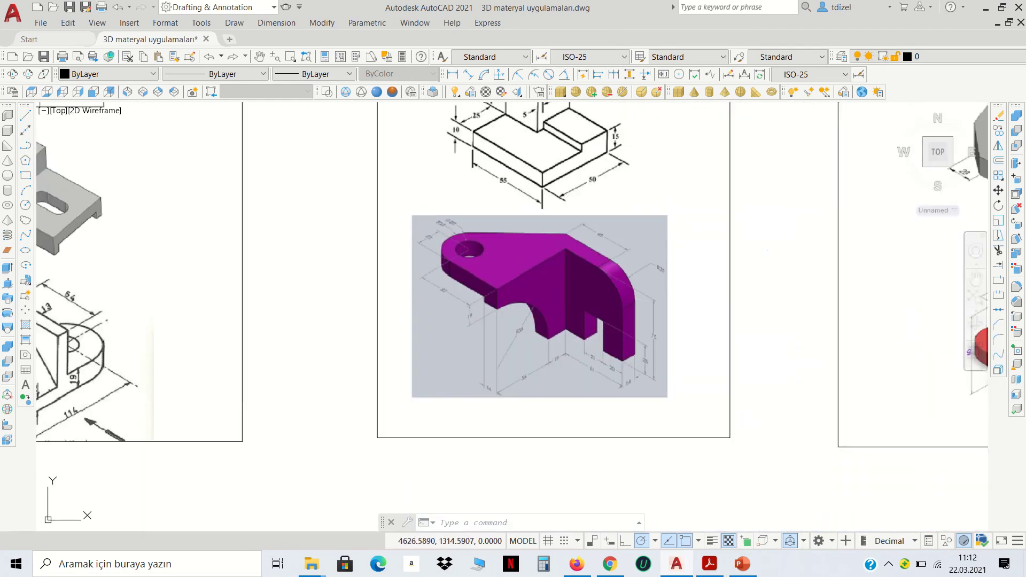
scroll(516, 114, down, 5)
scroll(814, 275, up, 2)
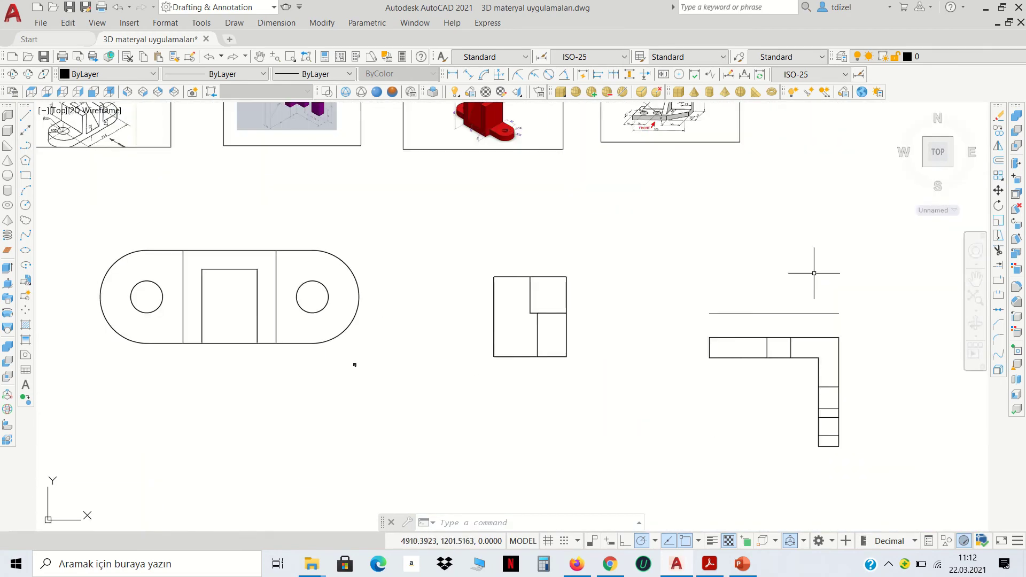
- Draw a 52-unit vertical side and 22-unit top edge from the base line's left end
click(26, 116)
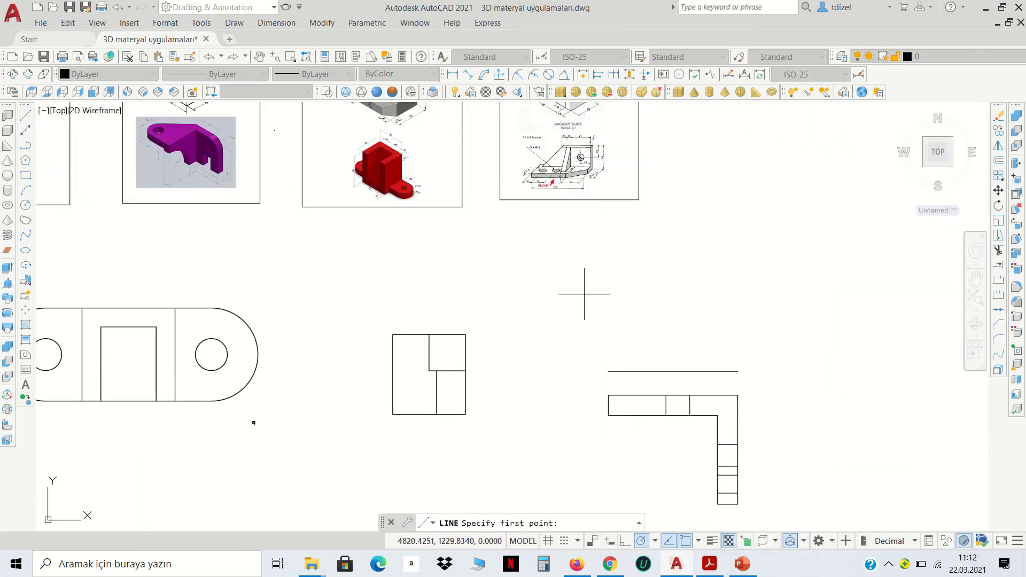
click(608, 371)
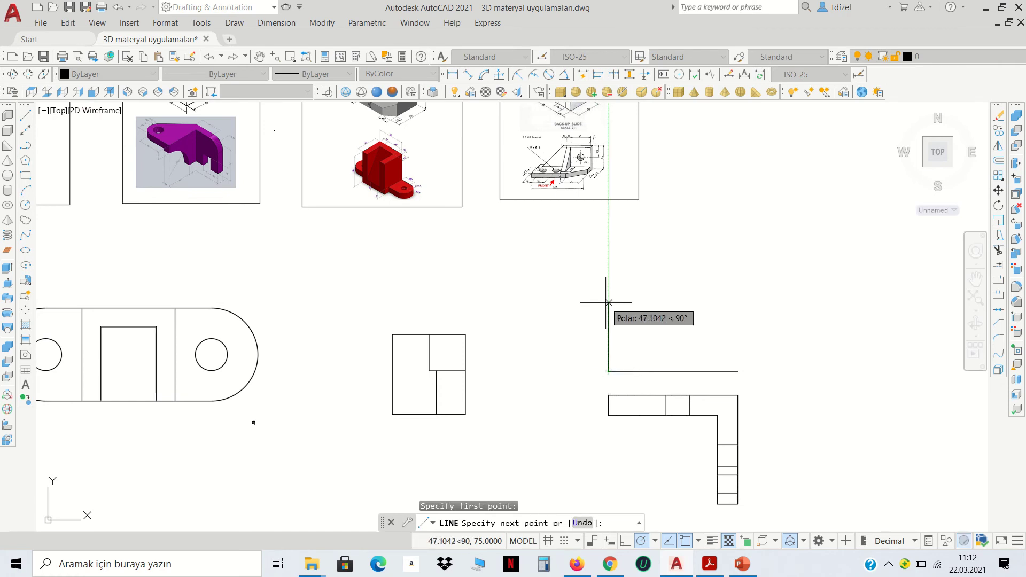
text(52)
key(Return)
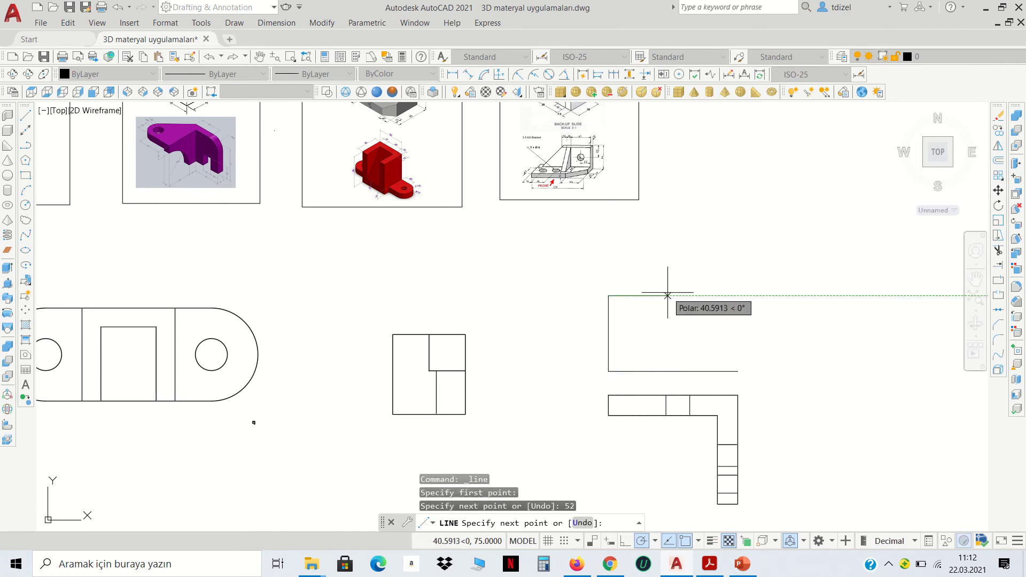
text(2)
key(Return)
key(Return)
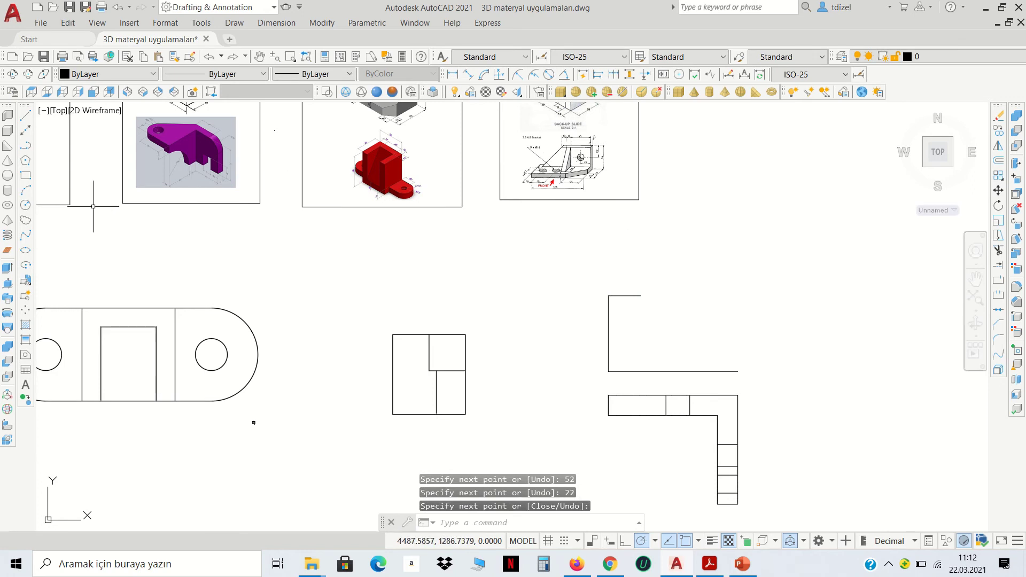
- Add a radius-22 circle at the top edge's end and delete the short top edge
click(25, 204)
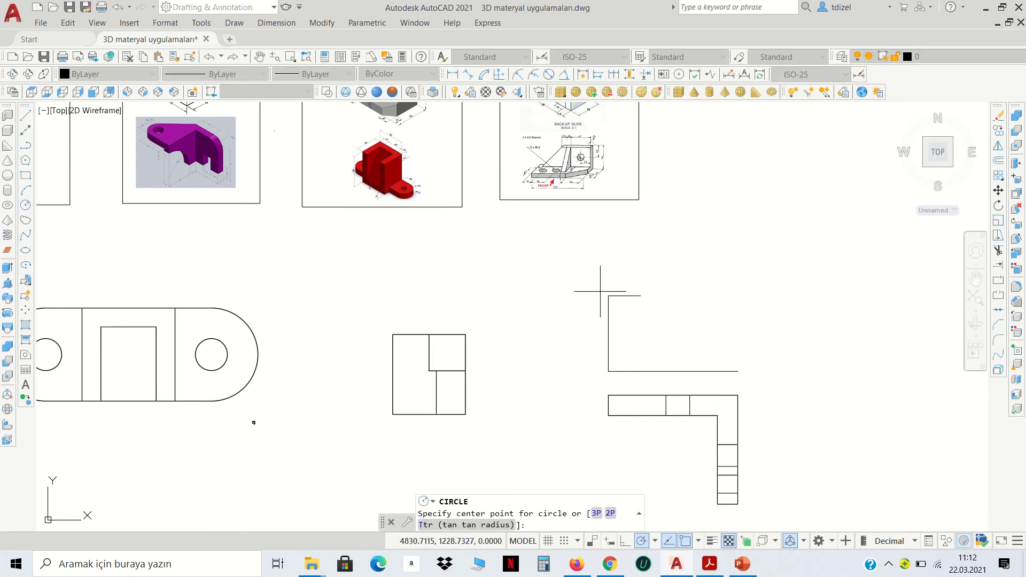
click(641, 296)
key(Return)
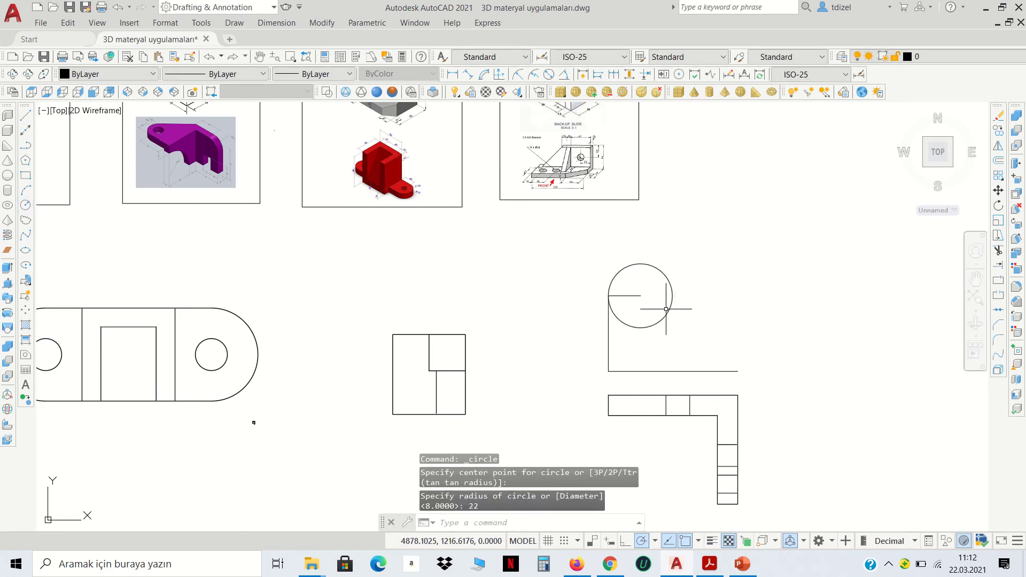
click(633, 296)
key(Delete)
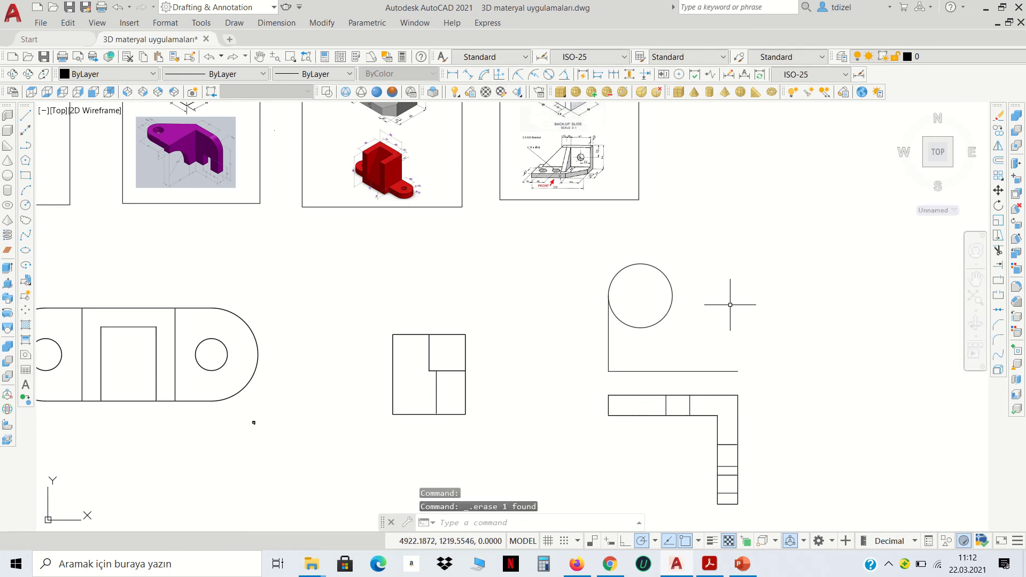
- Draw a line from the base line's right end tangent to the circle using Tangent snap
click(25, 115)
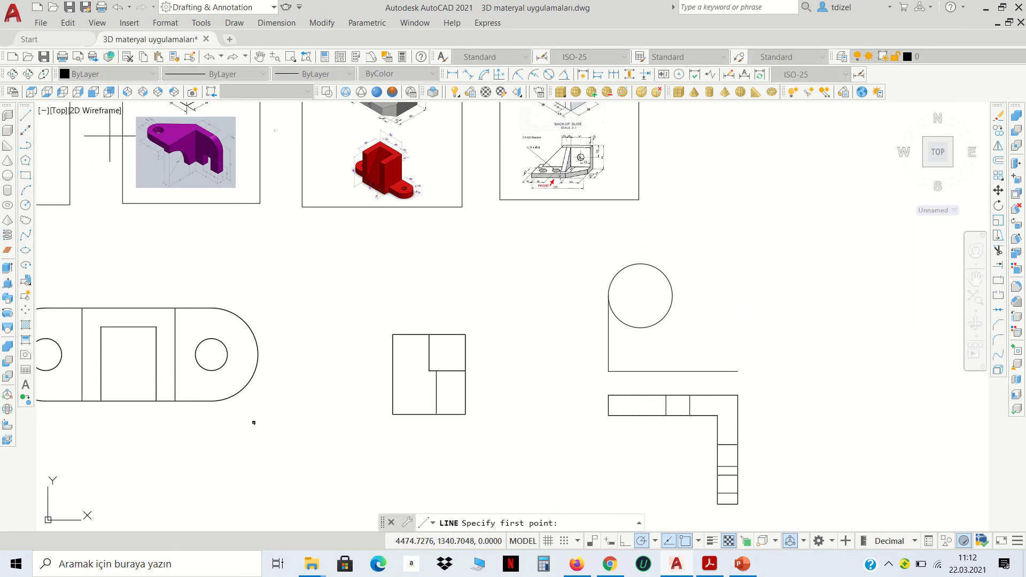
click(738, 371)
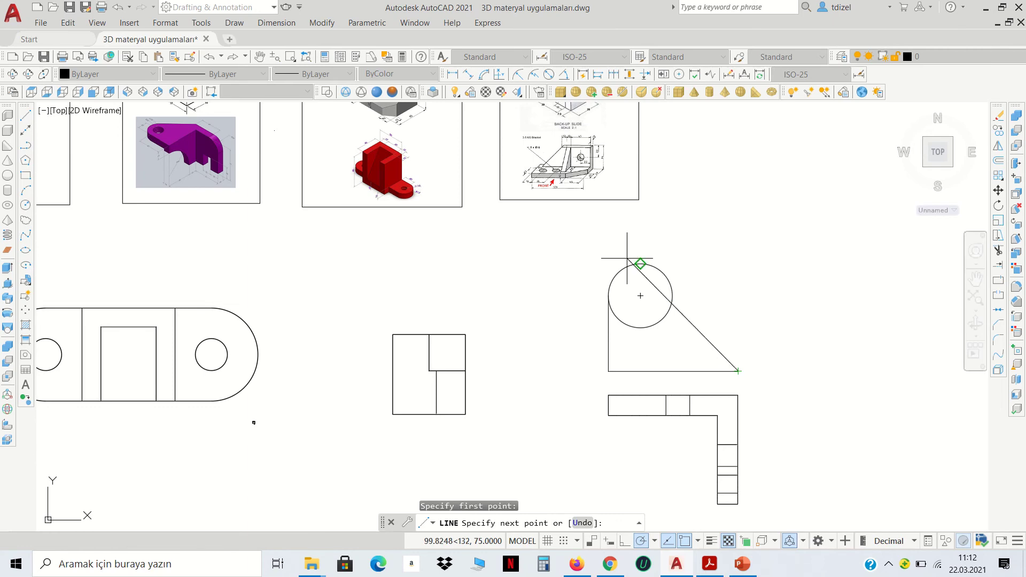
scroll(152, 112, up, 5)
middle_drag(278, 121, 297, 246)
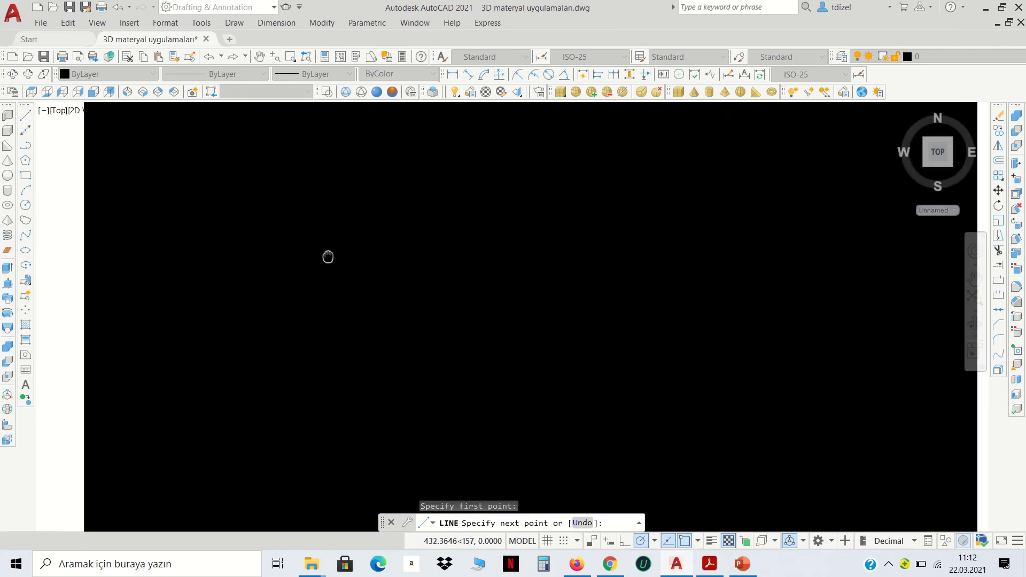
scroll(358, 211, down, 5)
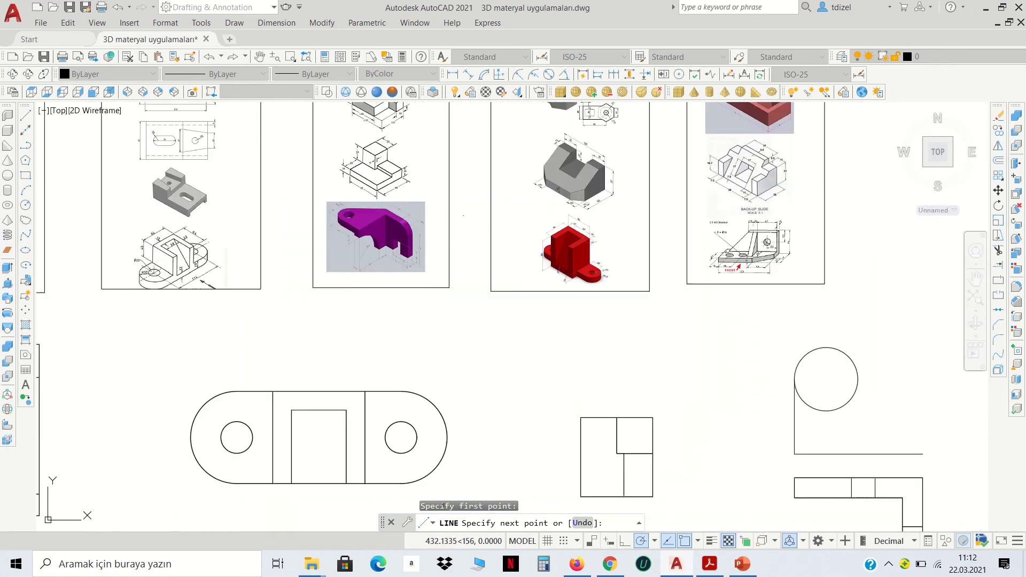
scroll(331, 203, down, 1)
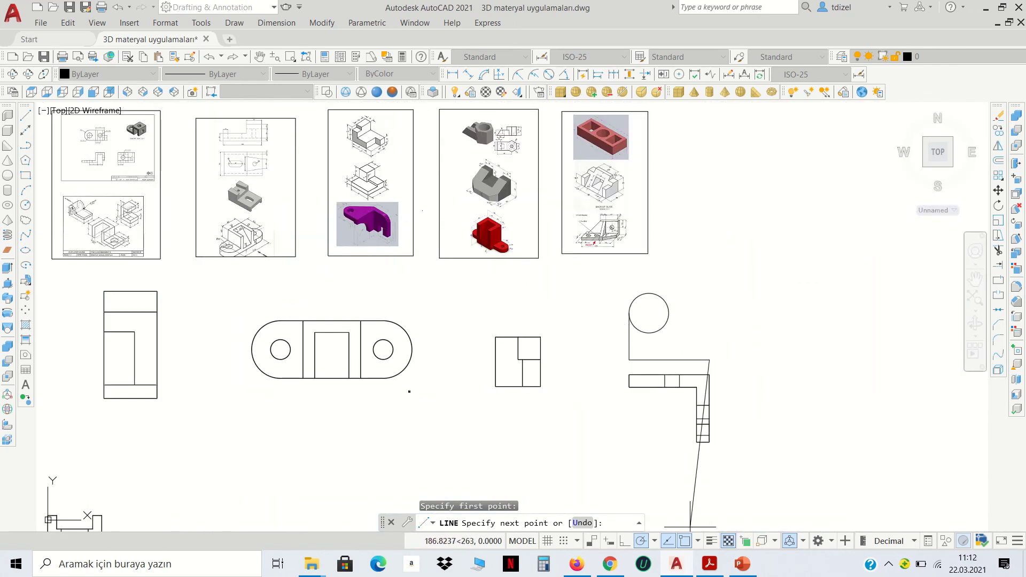
click(697, 541)
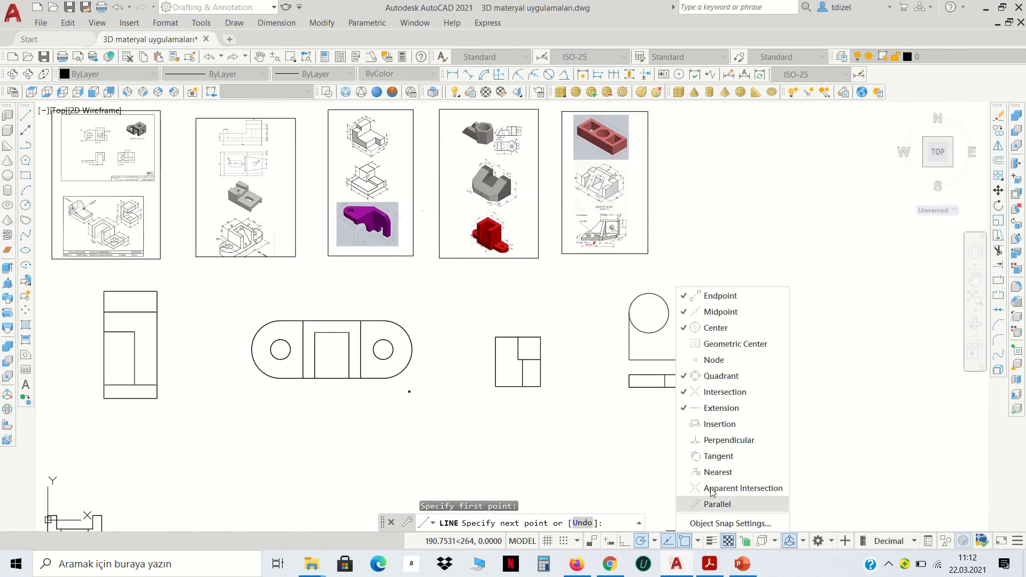
click(718, 456)
scroll(652, 294, up, 4)
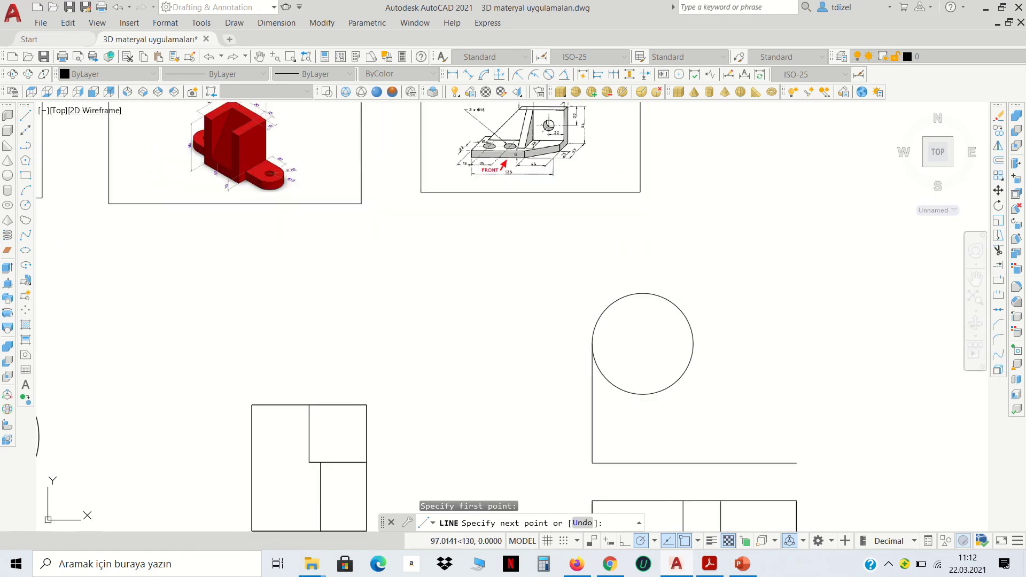
scroll(663, 304, up, 2)
click(700, 325)
key(Return)
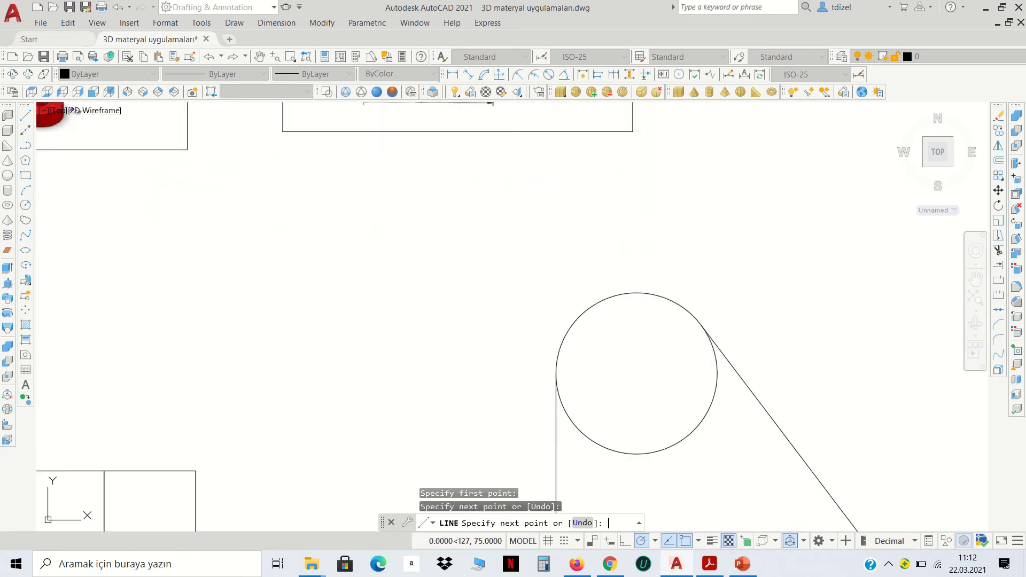
scroll(732, 298, down, 4)
middle_drag(774, 347, 748, 384)
- Trim the circle's lower arc inside the outline, leaving a rounded top on the tab
click(767, 401)
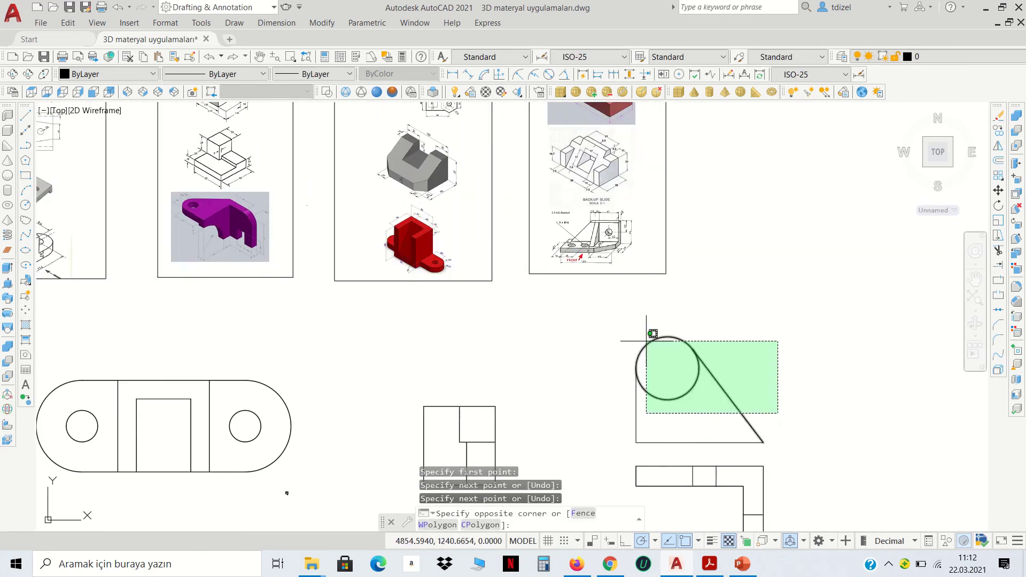
click(649, 334)
click(999, 253)
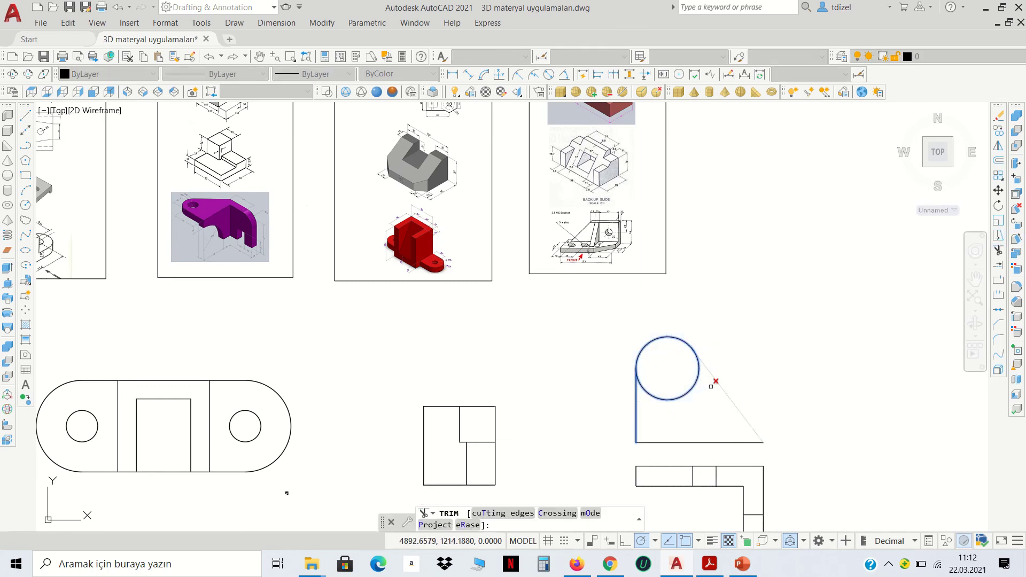
click(688, 393)
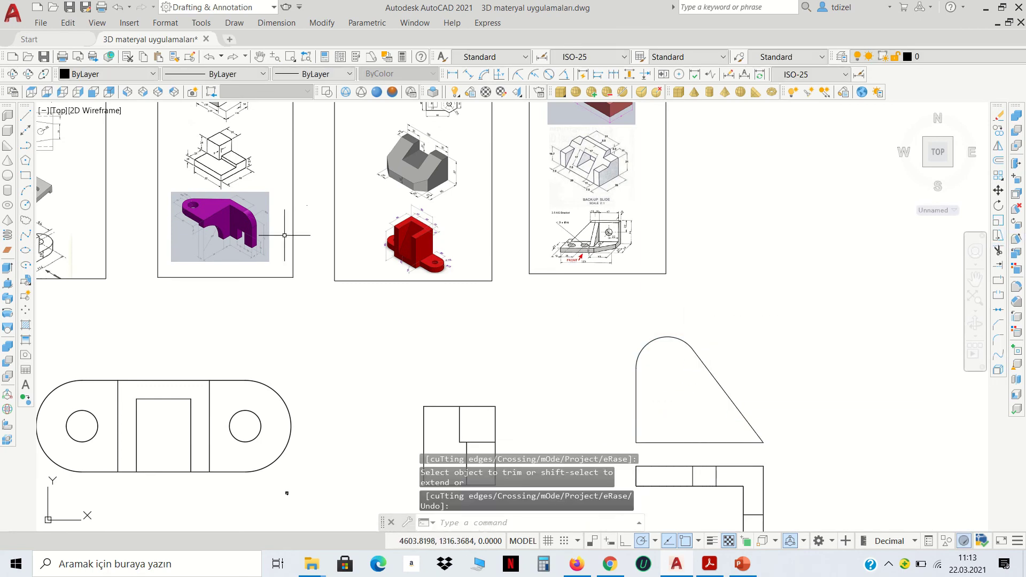
scroll(177, 214, up, 5)
scroll(245, 272, up, 5)
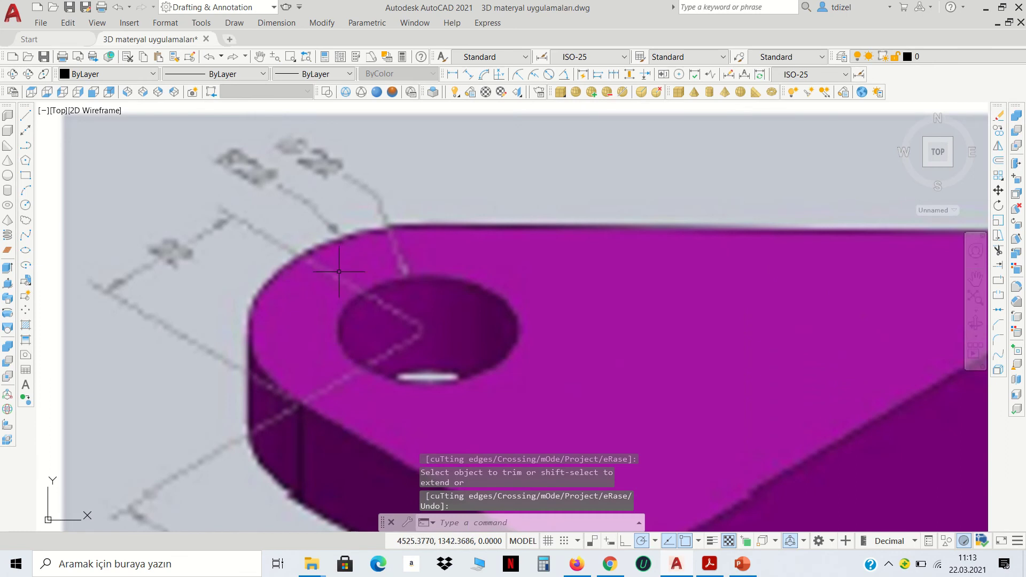
scroll(339, 272, down, 2)
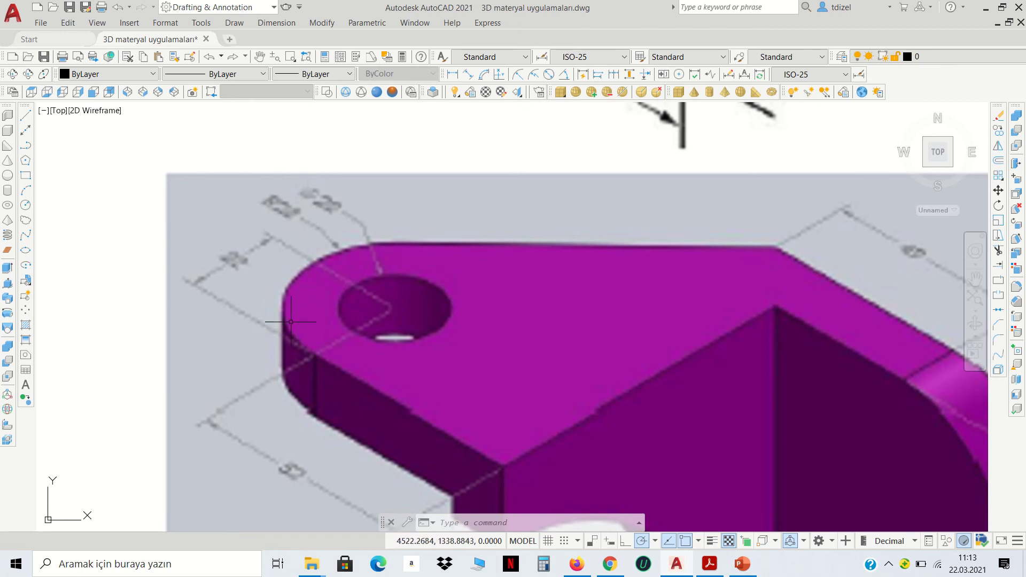
scroll(370, 225, down, 3)
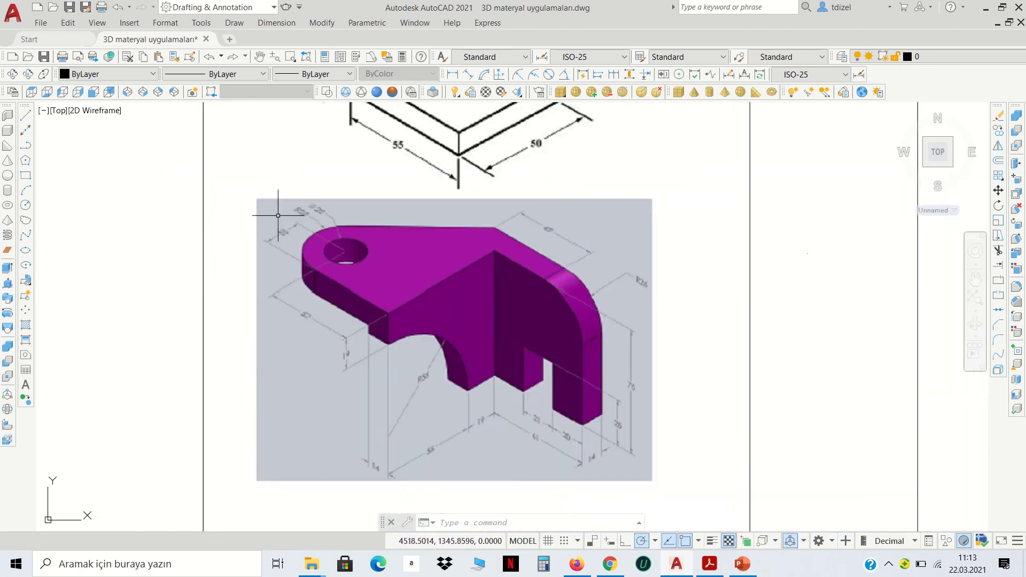
scroll(275, 211, down, 2)
- Create a radius-11, height-14 cylinder centred beside the tab outline
click(7, 190)
scroll(98, 229, down, 2)
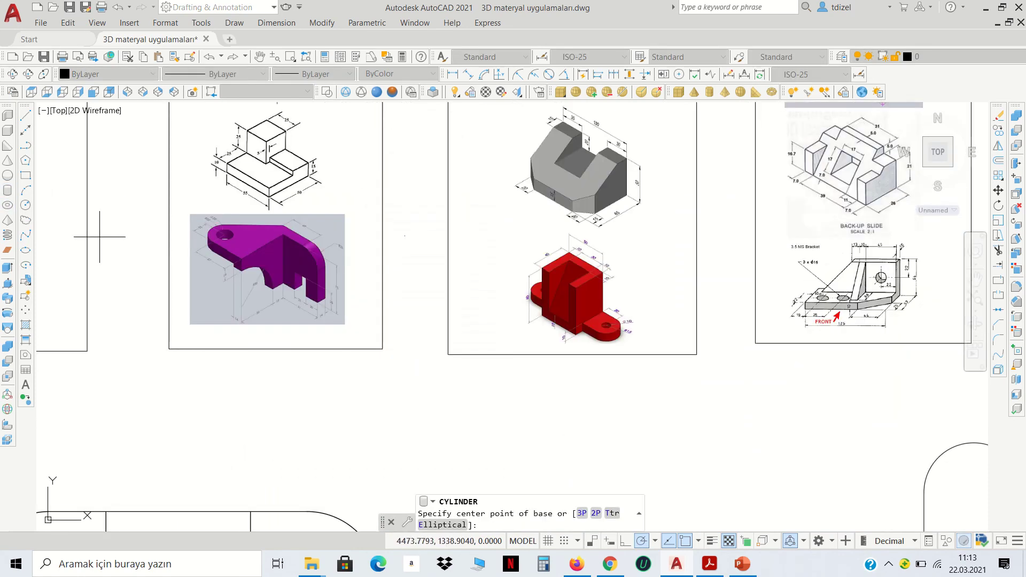
scroll(146, 290, down, 2)
scroll(236, 284, down, 1)
scroll(312, 312, up, 5)
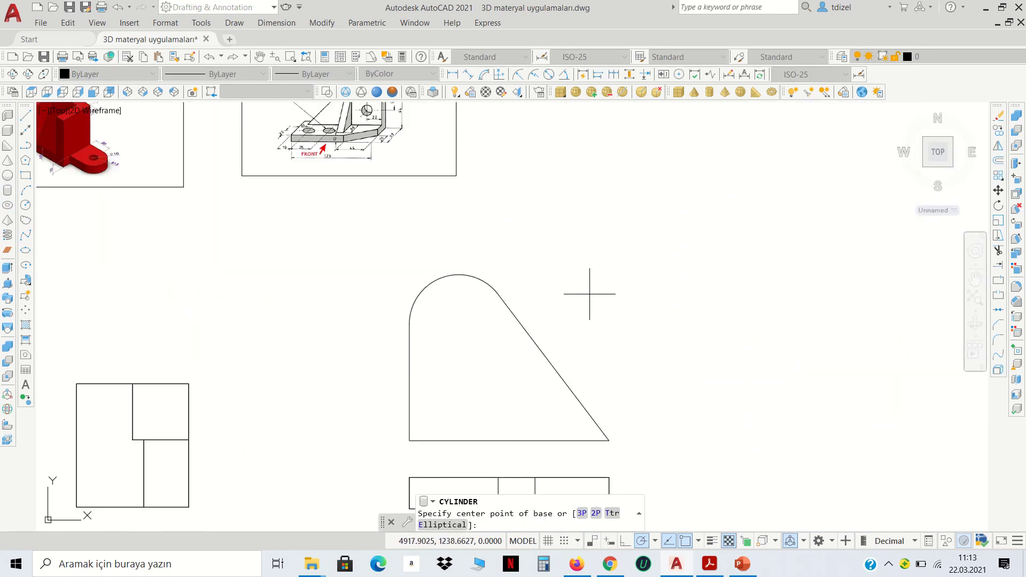
click(616, 285)
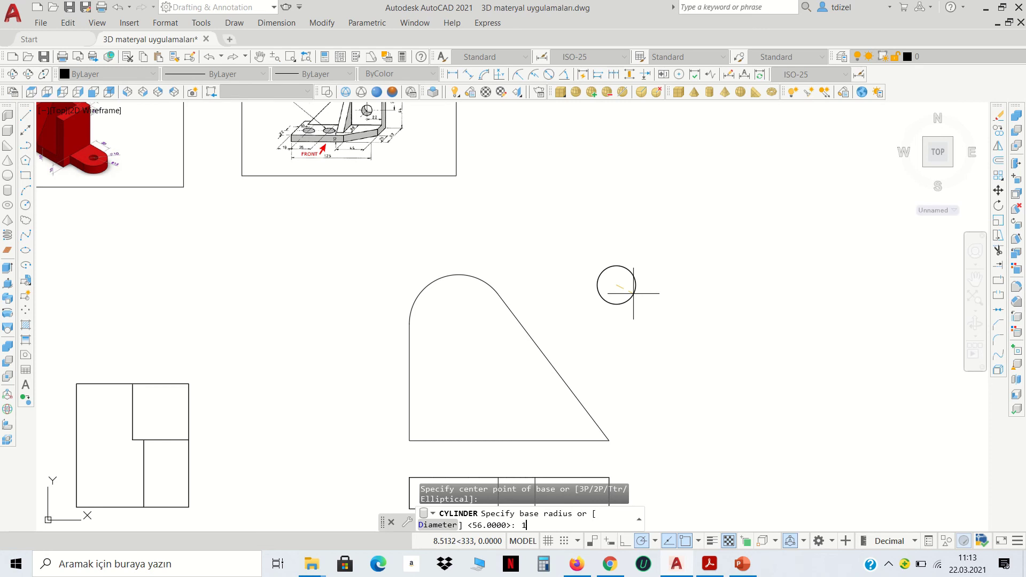
text(1)
key(Return)
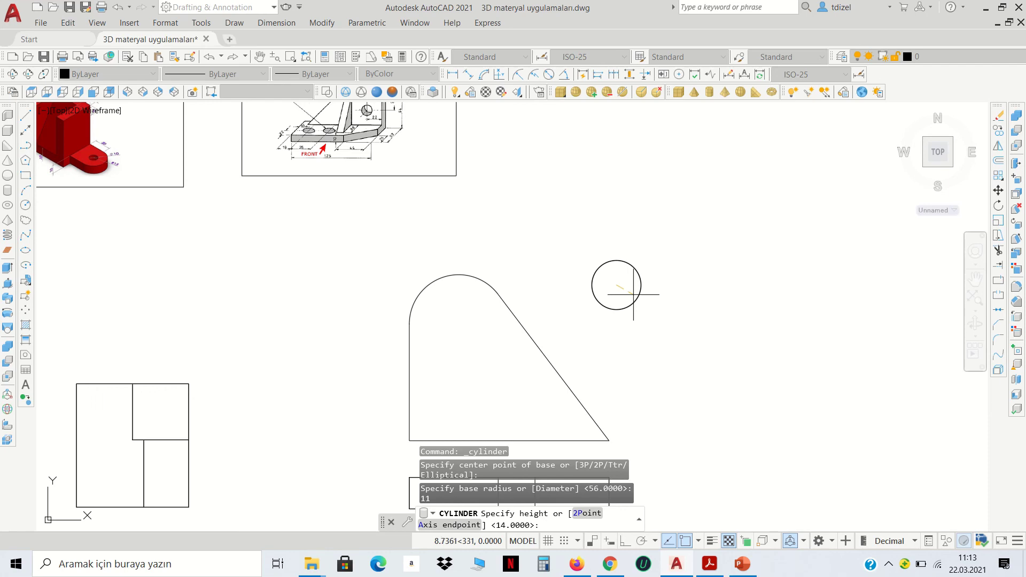
scroll(634, 295, down, 2)
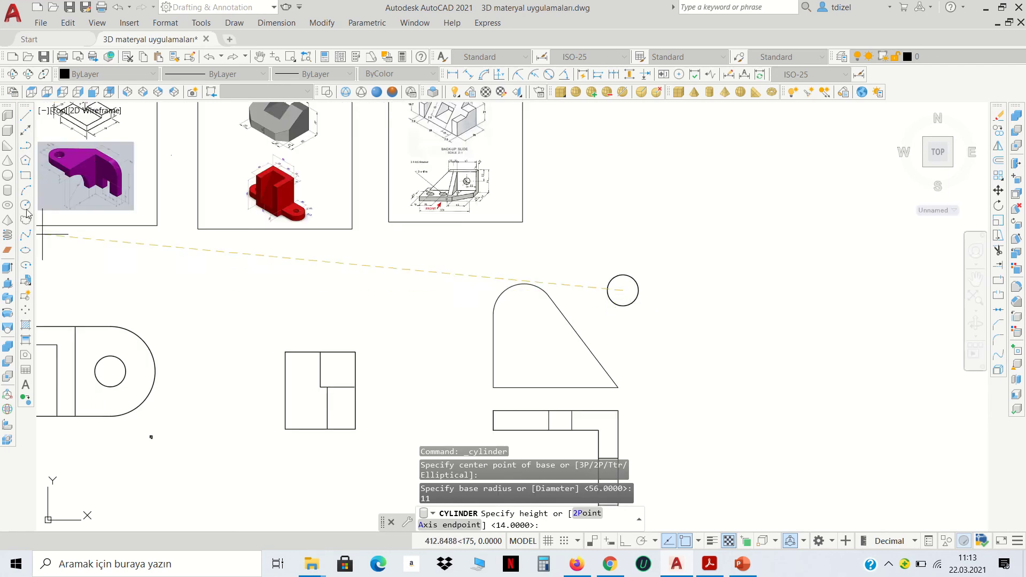
mouse_move(73, 181)
middle_down()
mouse_move(268, 294)
mouse_move(294, 379)
middle_up()
scroll(247, 287, up, 3)
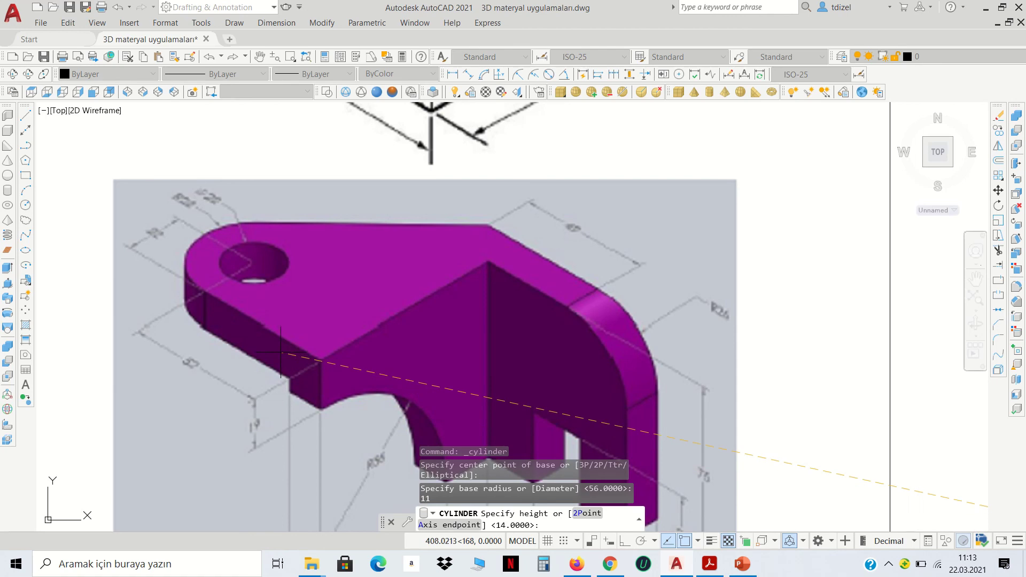
scroll(280, 353, down, 2)
middle_drag(470, 391, 452, 323)
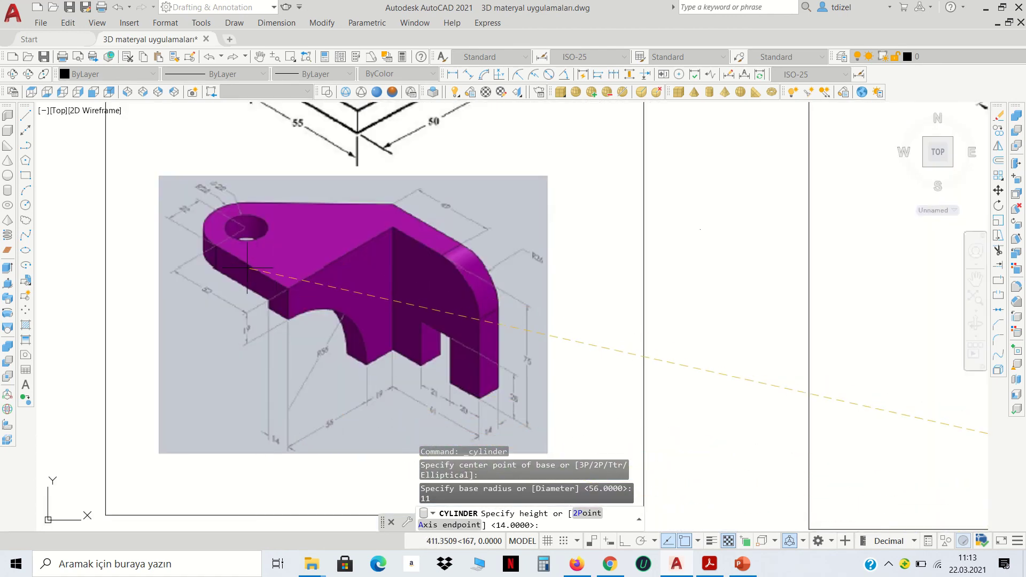
scroll(247, 268, down, 4)
scroll(247, 268, down, 2)
text(14)
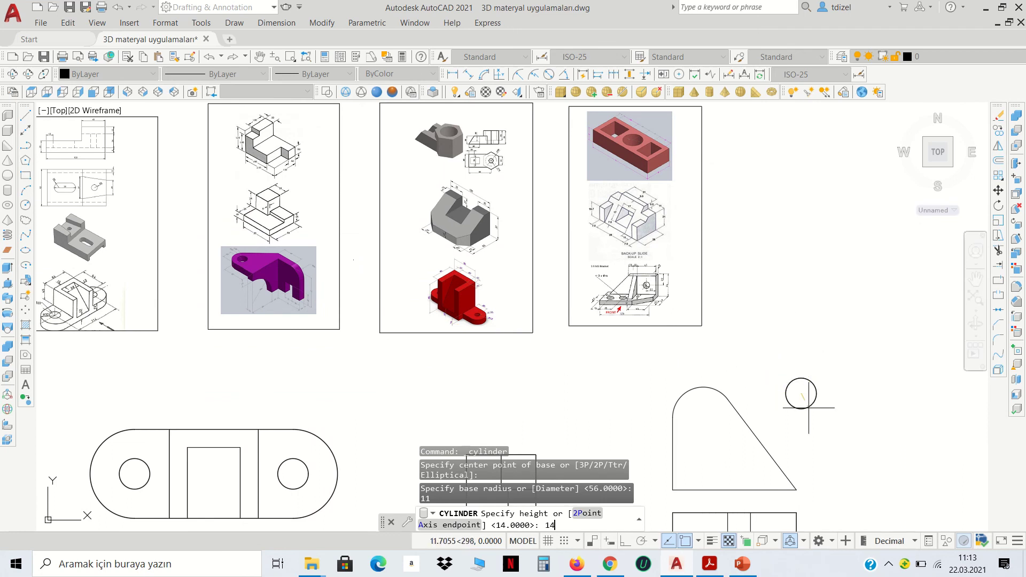
key(Return)
middle_drag(830, 418, 783, 344)
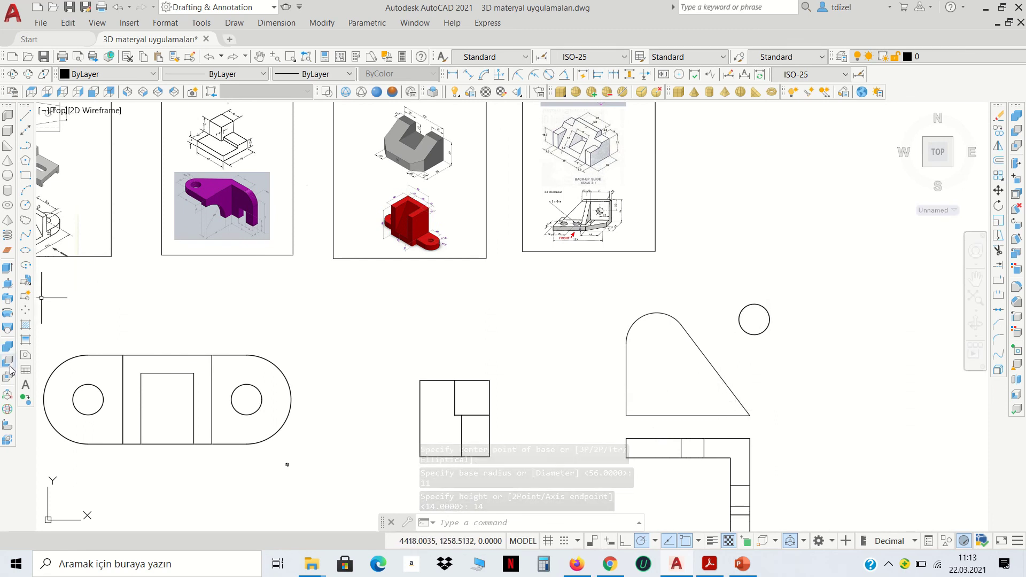
- Convert the tab's straight edges and rounded arc into a region
click(25, 354)
click(774, 433)
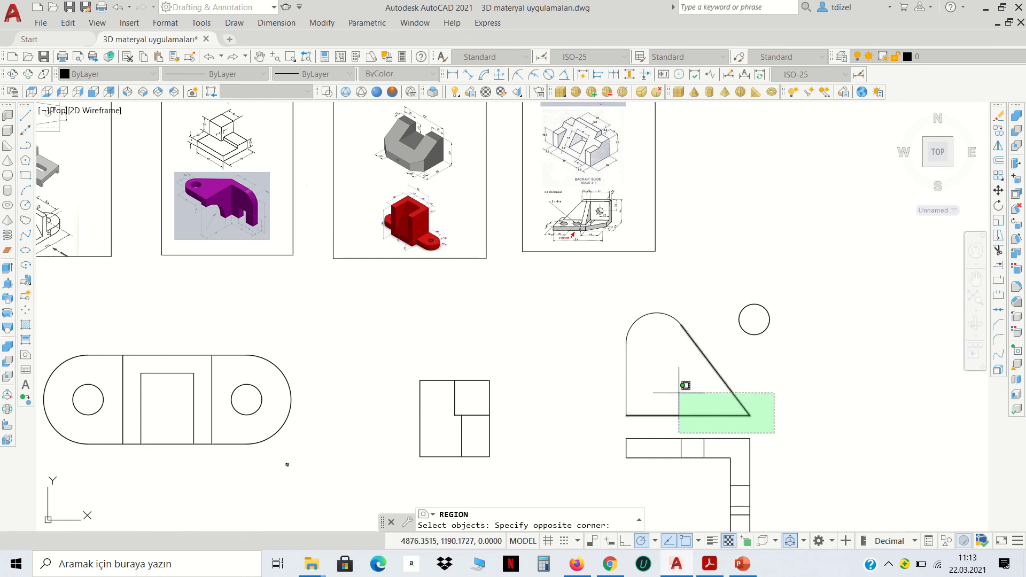
click(588, 345)
click(667, 343)
click(641, 313)
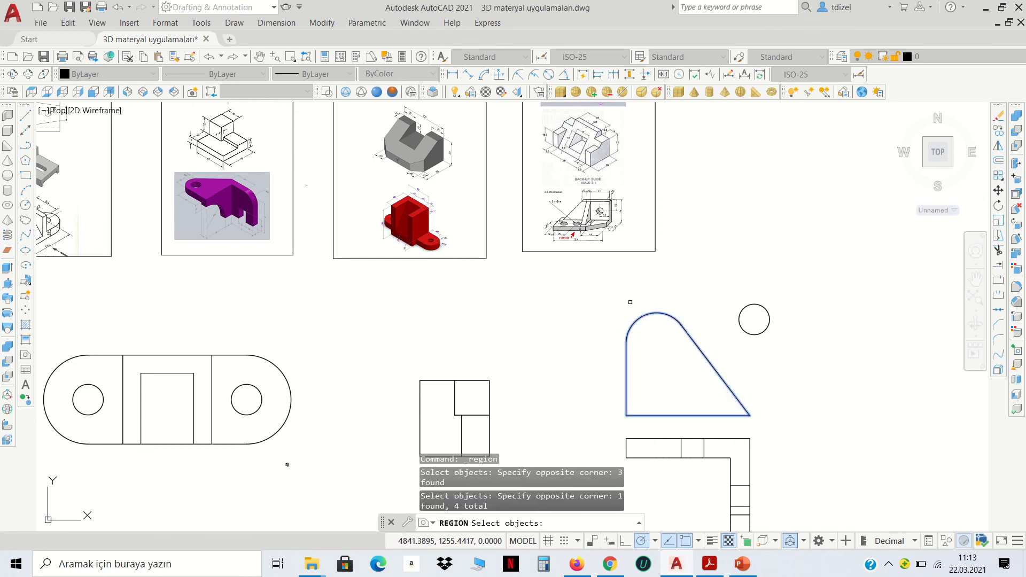
key(Return)
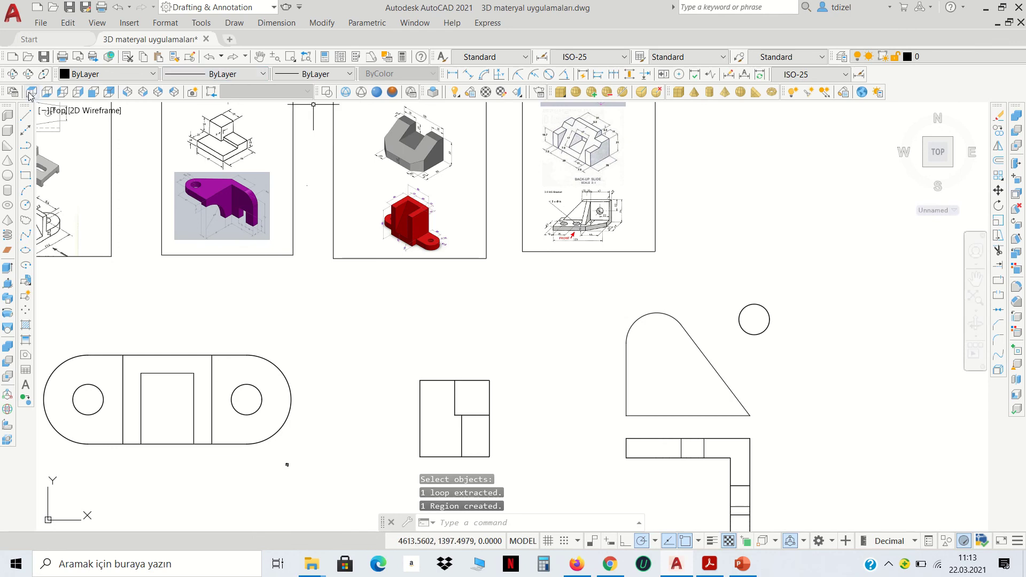
- In SW Isometric view, extrude the tab region 14 units into a solid
click(128, 92)
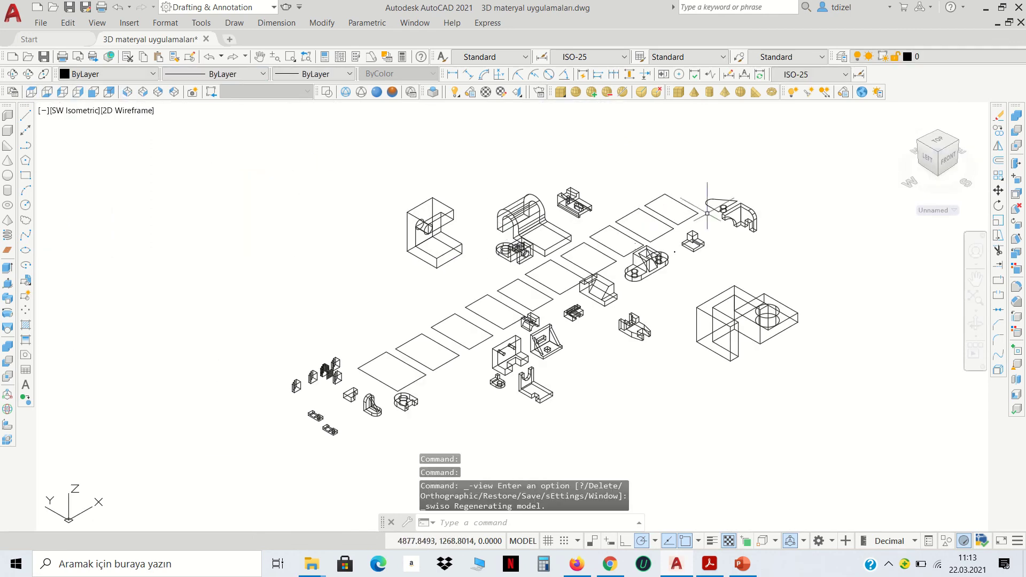
scroll(705, 204, up, 5)
click(809, 304)
click(787, 284)
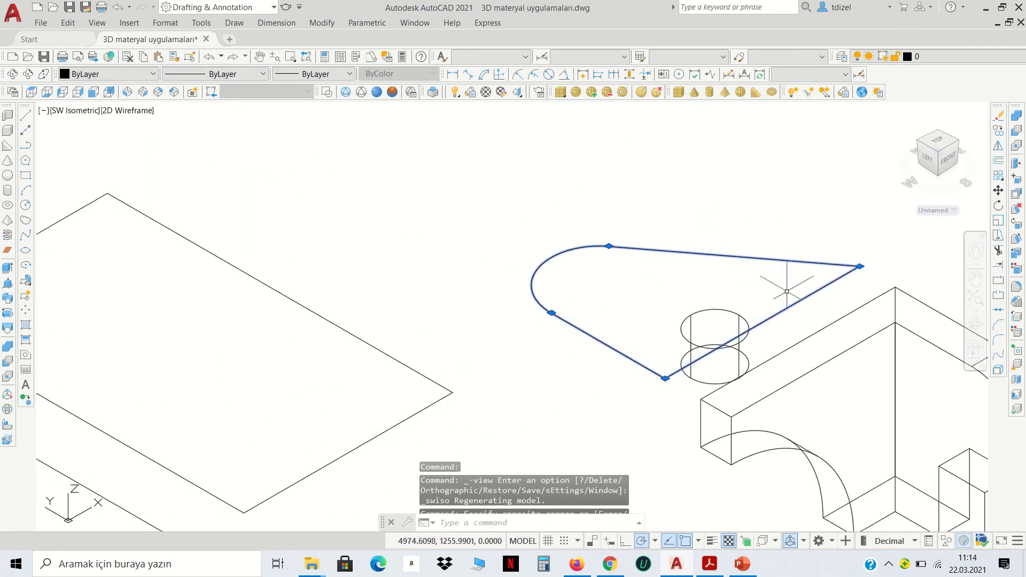
click(8, 267)
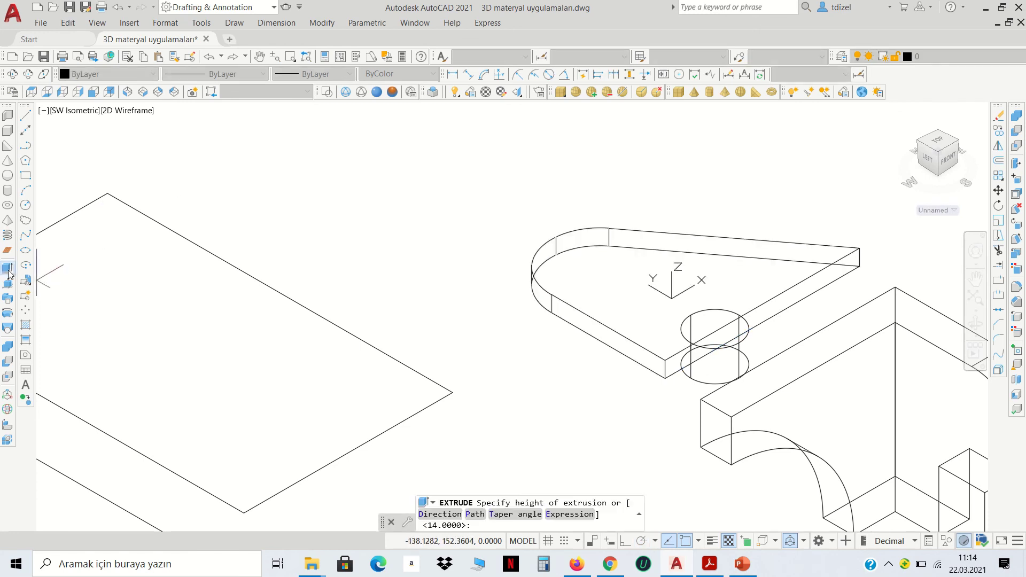
text(14)
key(Return)
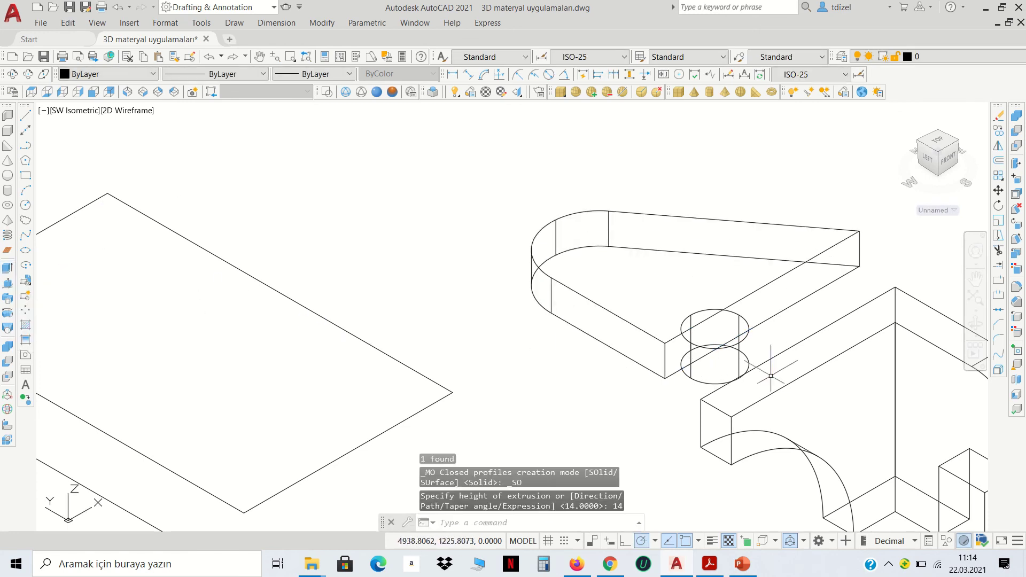
- Move the radius-11 cylinder into the tab plate's rounded end
click(740, 353)
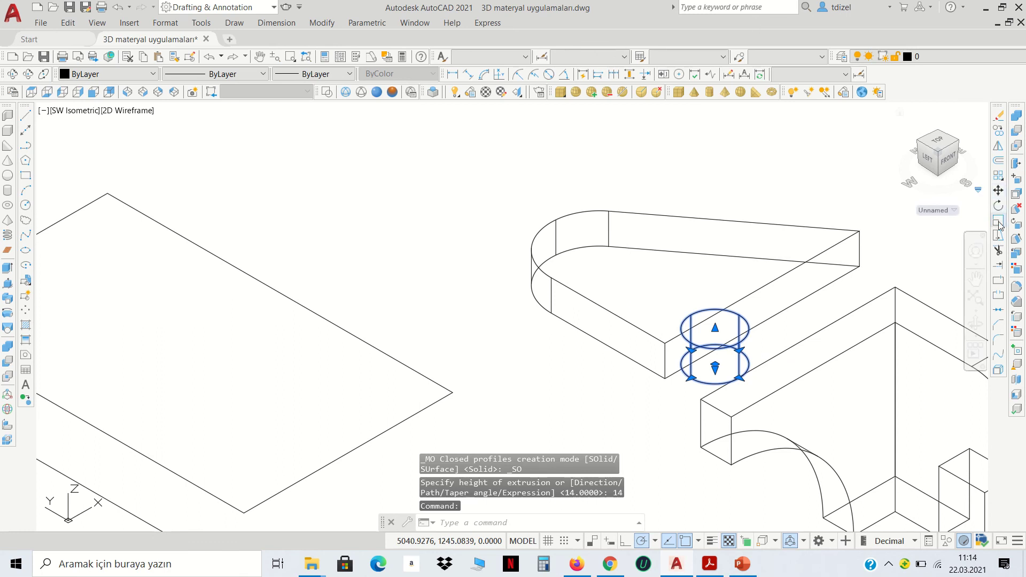
click(998, 190)
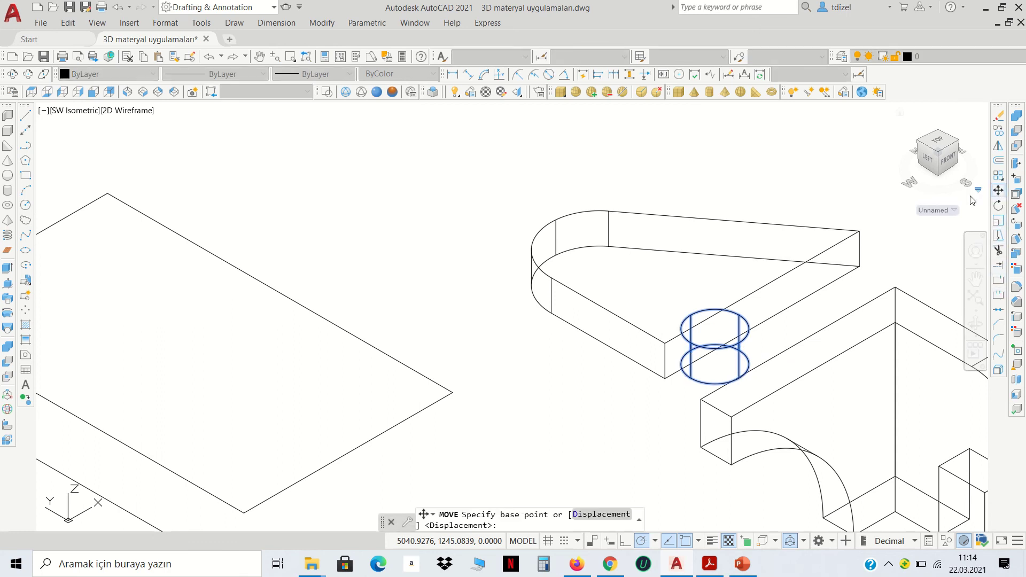
click(715, 329)
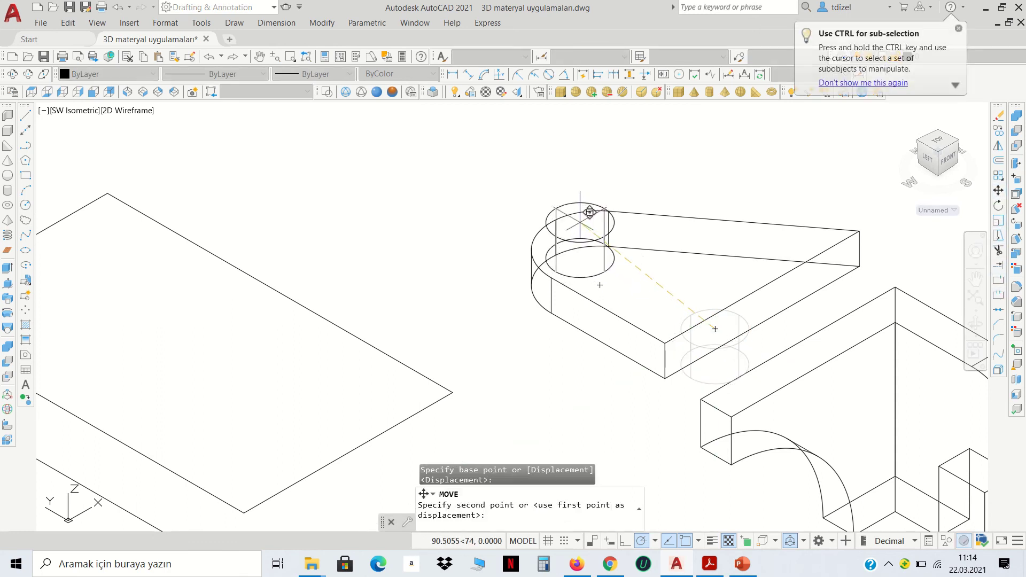
click(609, 239)
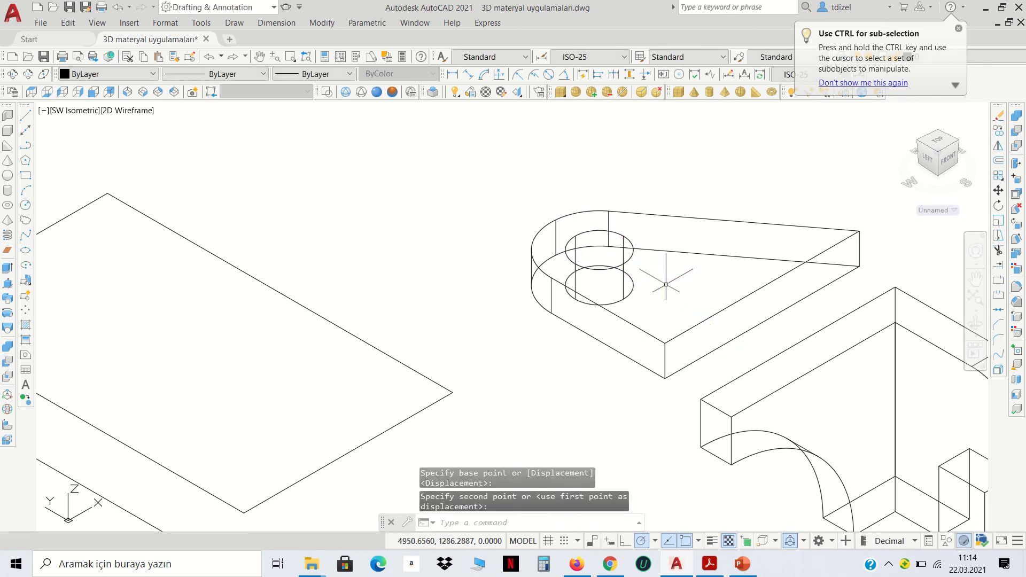
- Move the tab plate and its cylinder onto the bent bracket's top corner
click(765, 324)
click(663, 286)
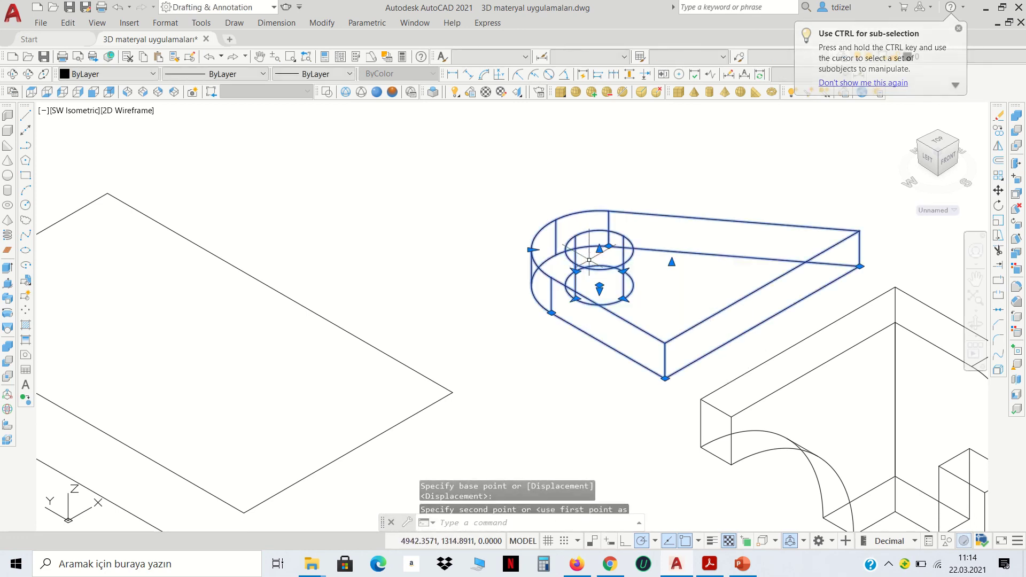
middle_drag(672, 259, 496, 189)
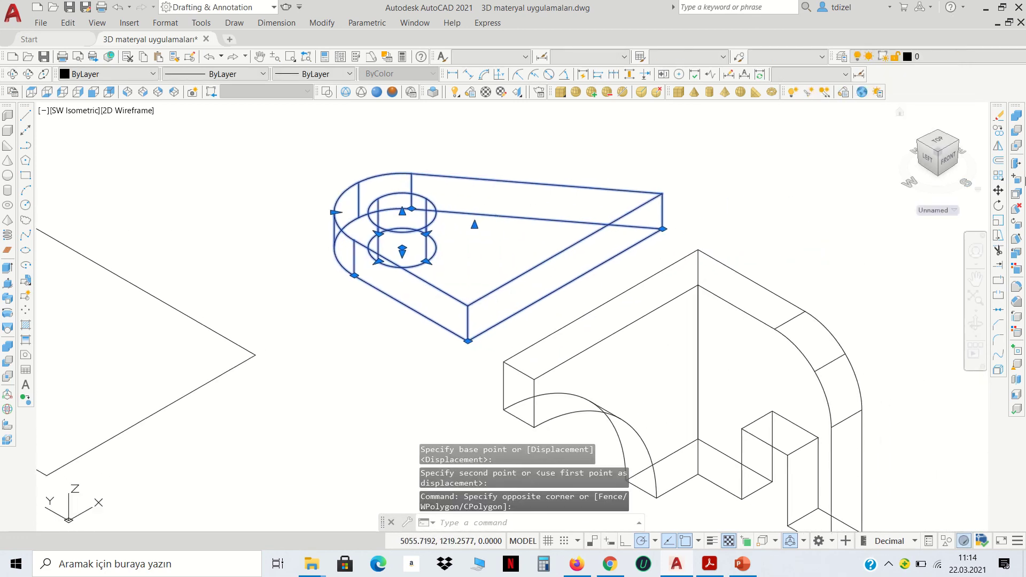
click(998, 190)
click(663, 194)
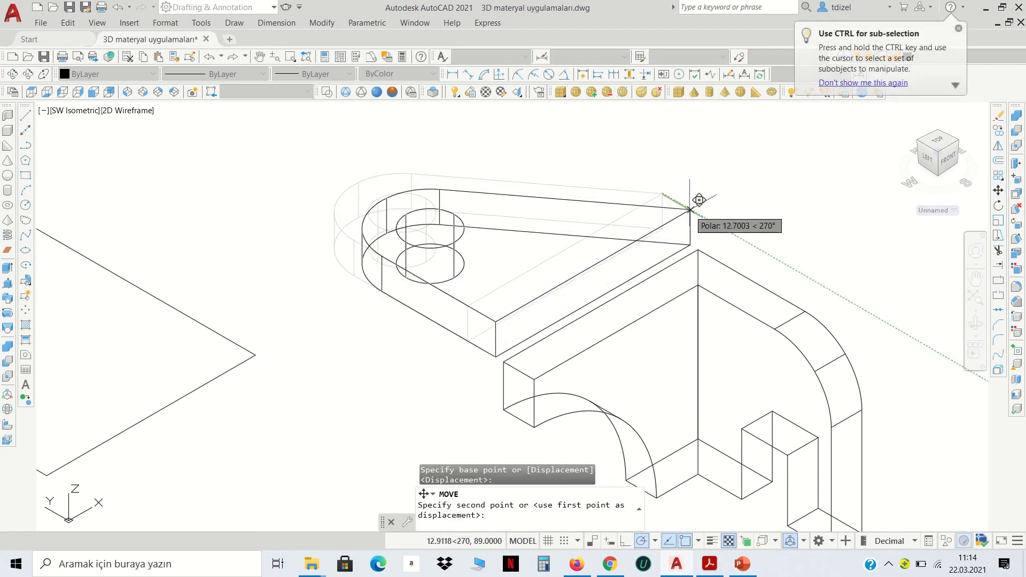
click(698, 249)
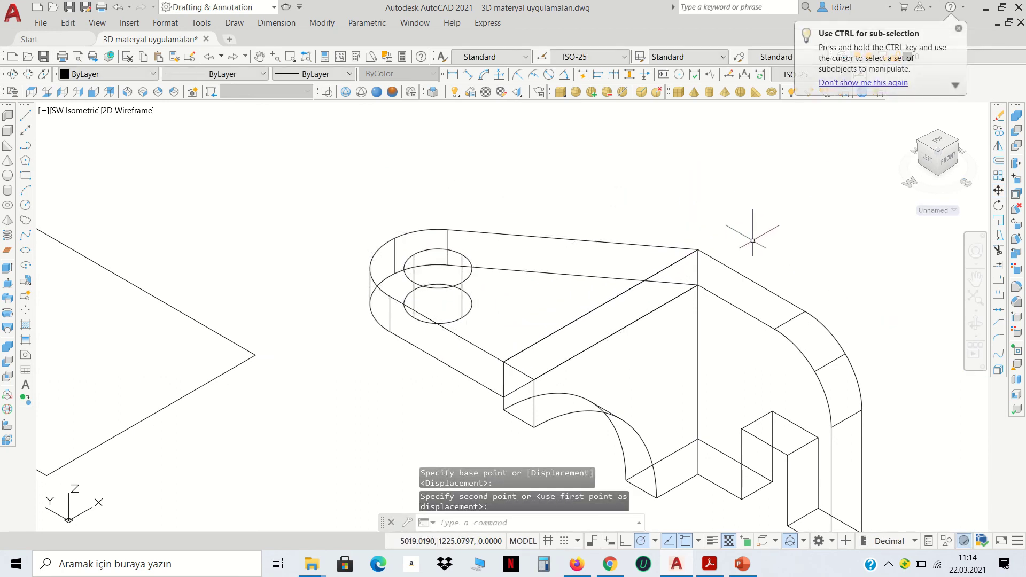
- Subtract the cylinder from the bracket and tab plate, leaving a hole
click(8, 360)
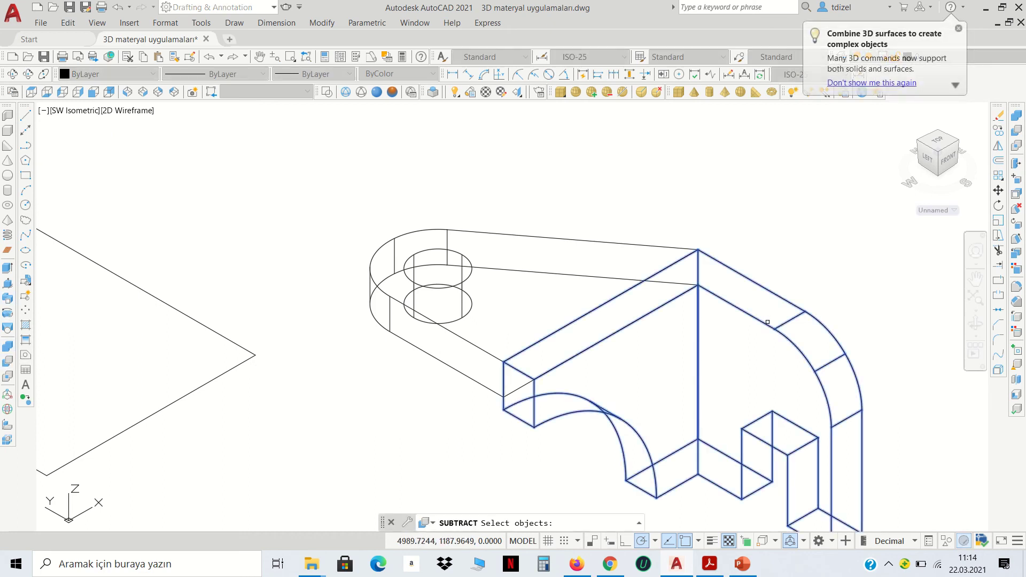
click(767, 322)
click(663, 245)
key(Return)
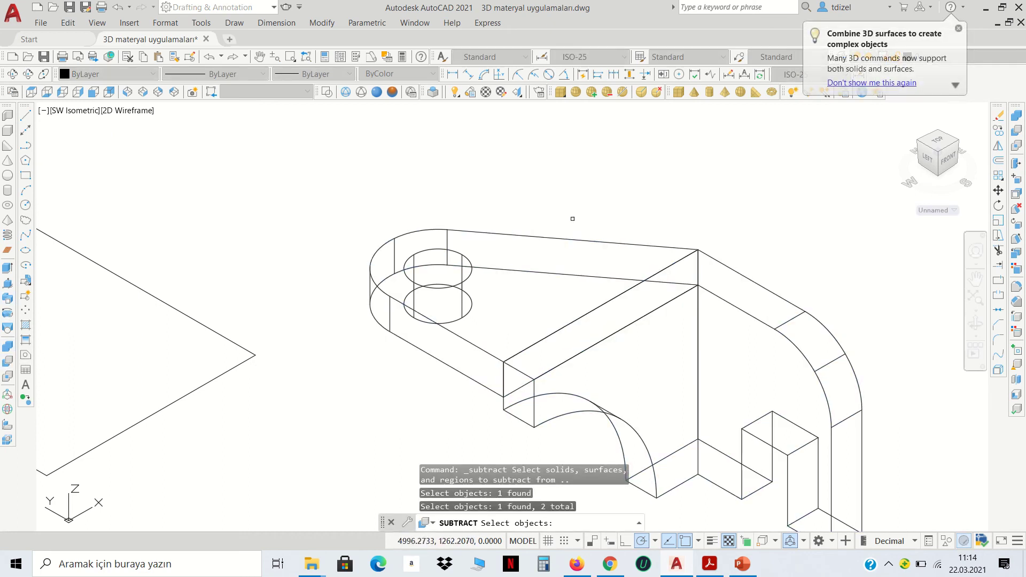
click(472, 269)
key(Return)
- Display the models in Conceptual visual style
scroll(728, 198, down, 2)
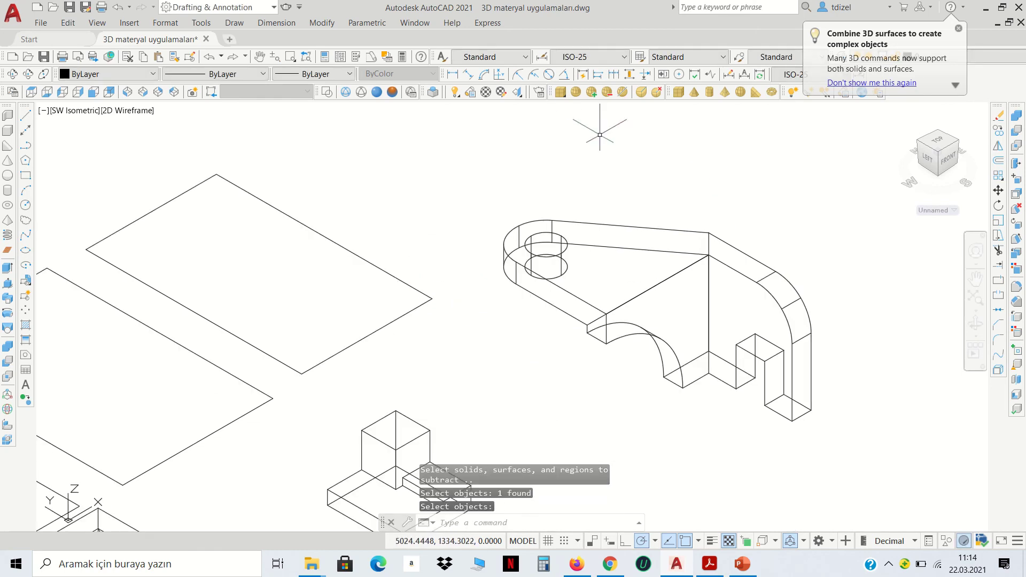
click(393, 93)
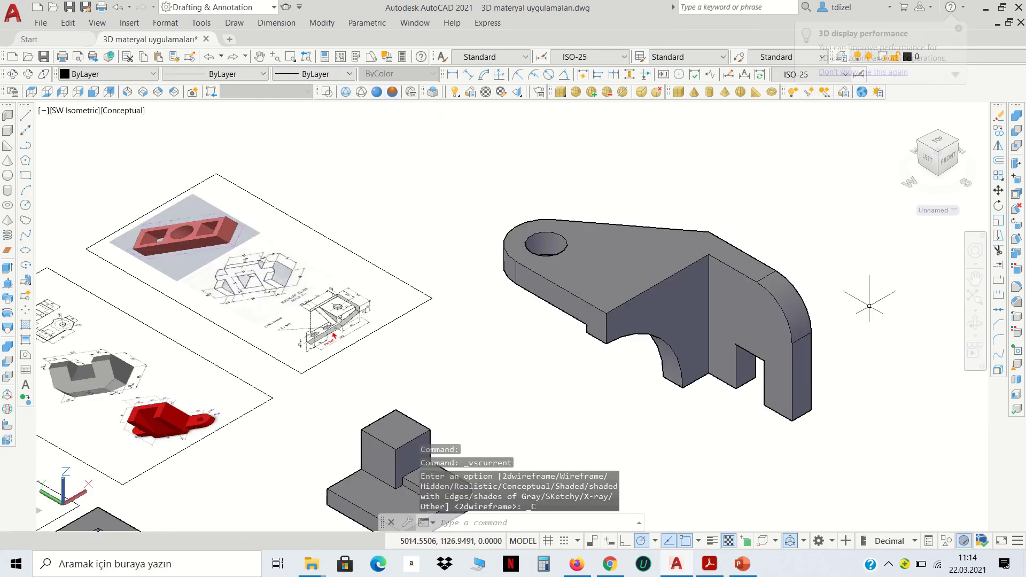
mouse_move(535, 342)
middle_down()
mouse_move(638, 277)
mouse_move(756, 227)
middle_up()
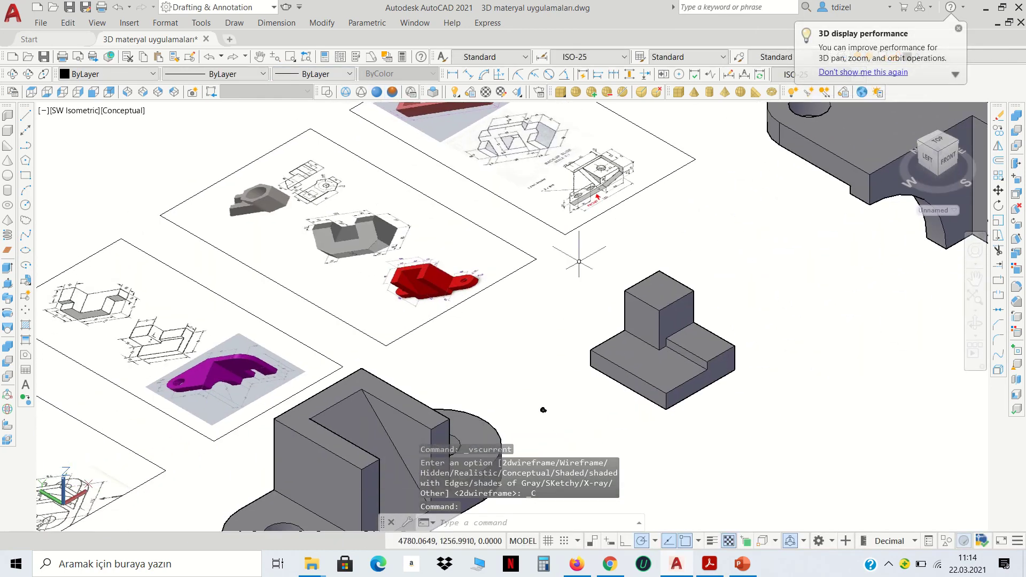